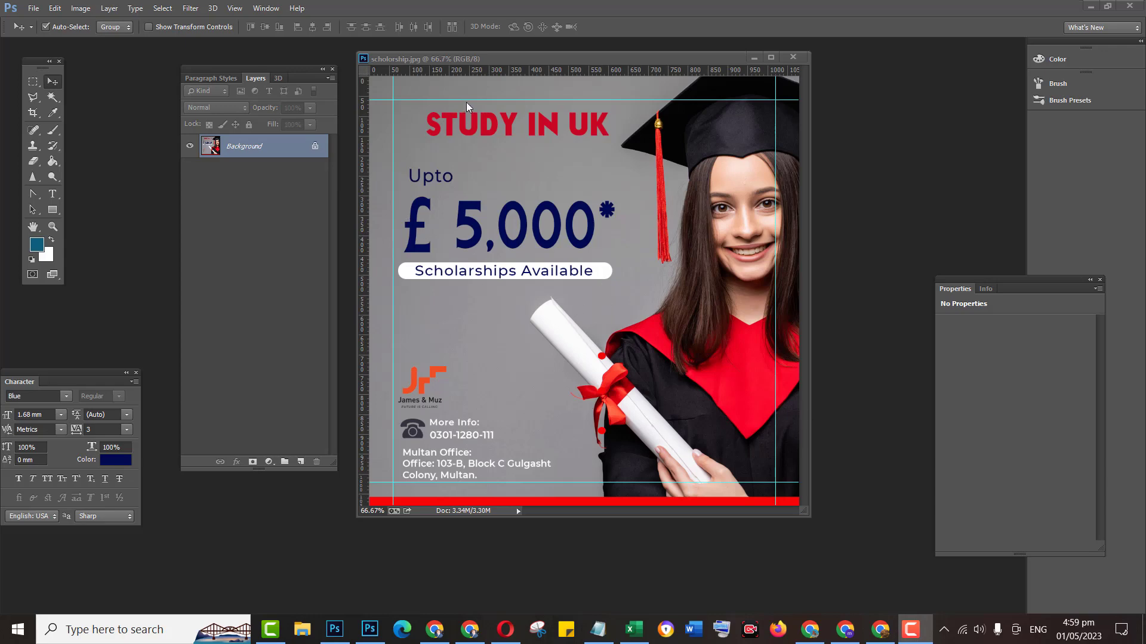
# Create a new blank document with a white background and move its window slightly lower in the workspace.
pyautogui.click(38, 11)
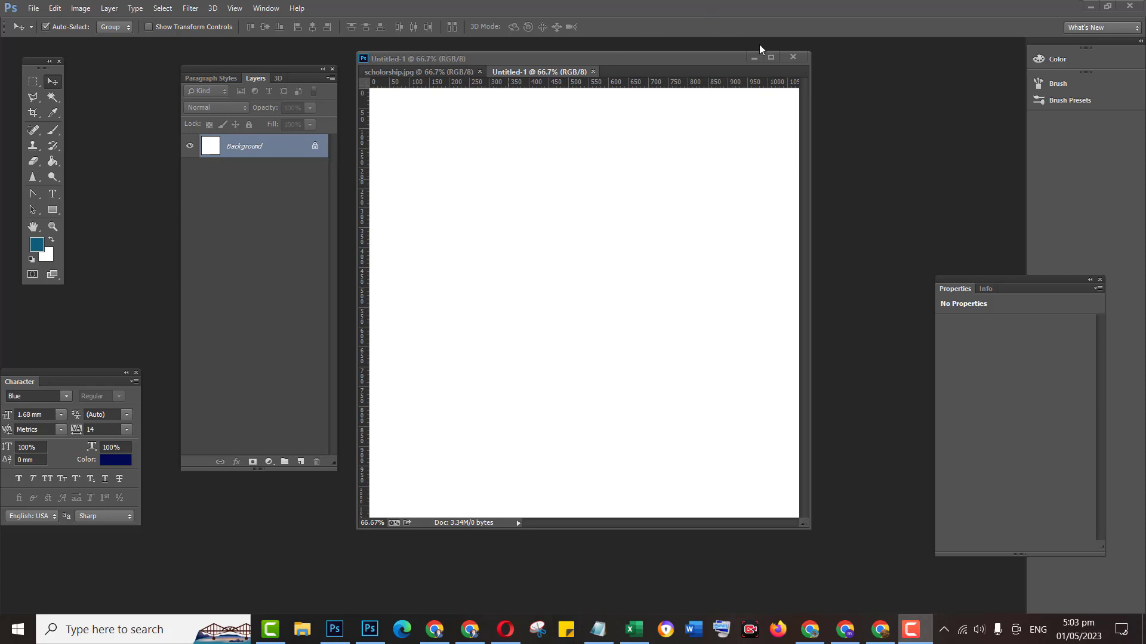
pyautogui.moveTo(634, 62); pyautogui.dragTo(627, 80)
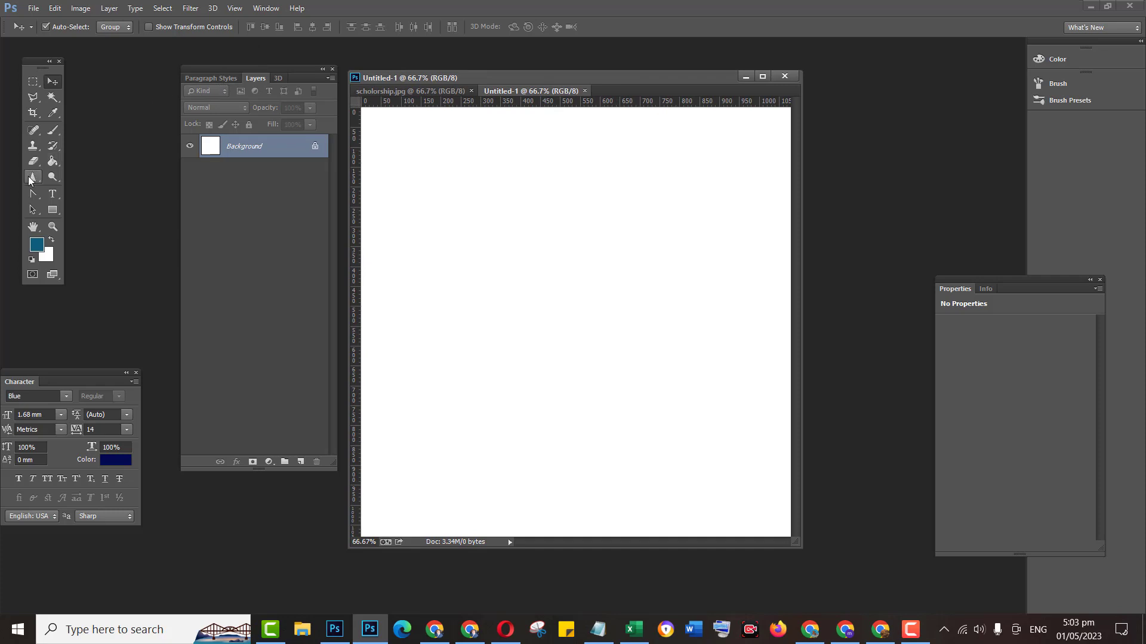
# Draw a blue-teal rectangle shape about 836 × 322 px and move it to about X 107 px, Y 235 px.
pyautogui.click(53, 210)
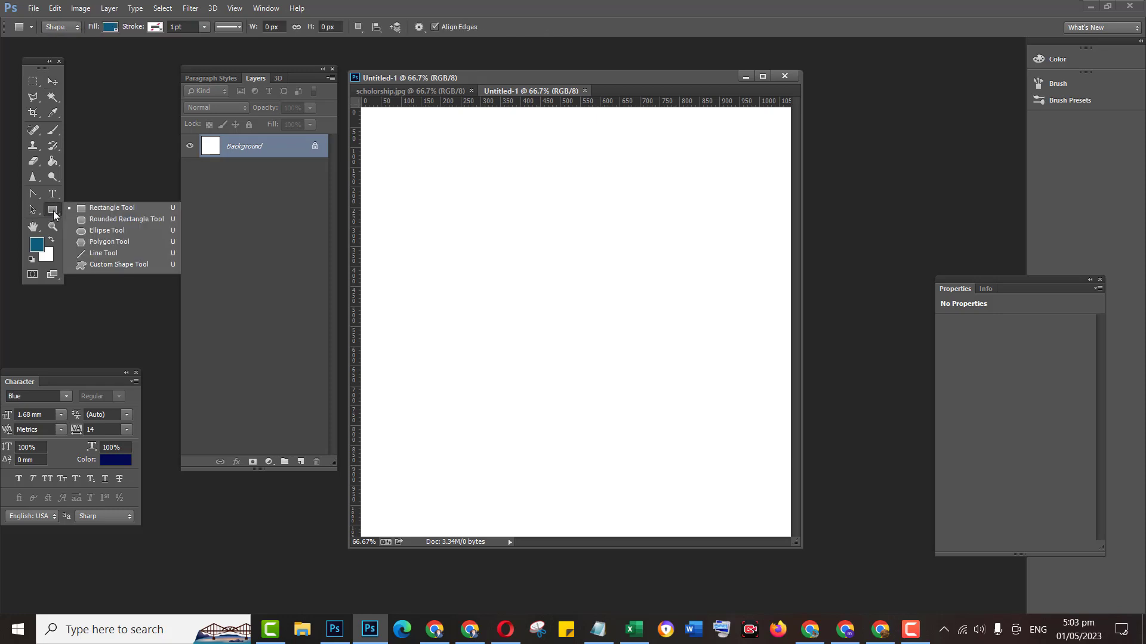
pyautogui.click(105, 209)
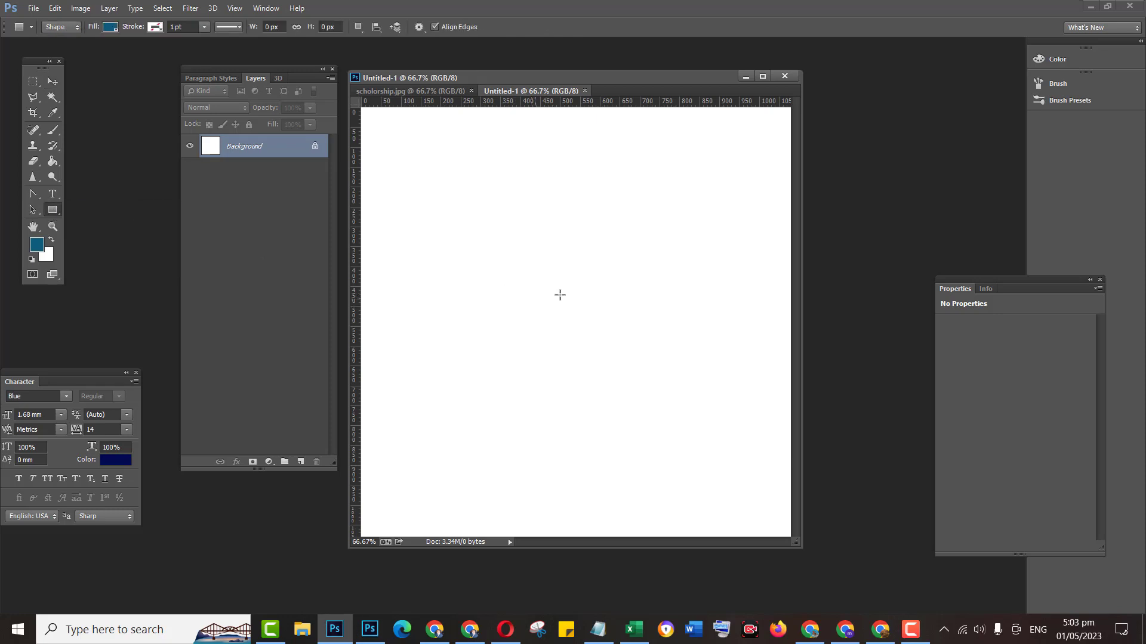
pyautogui.moveTo(398, 186); pyautogui.dragTo(730, 313)
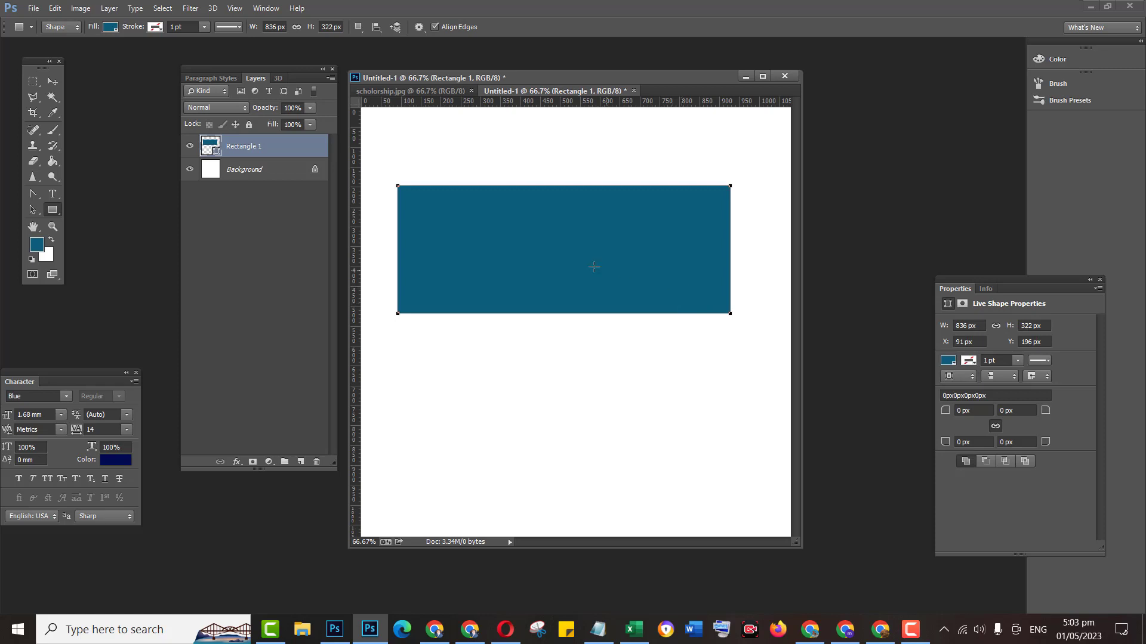
pyautogui.click(56, 80)
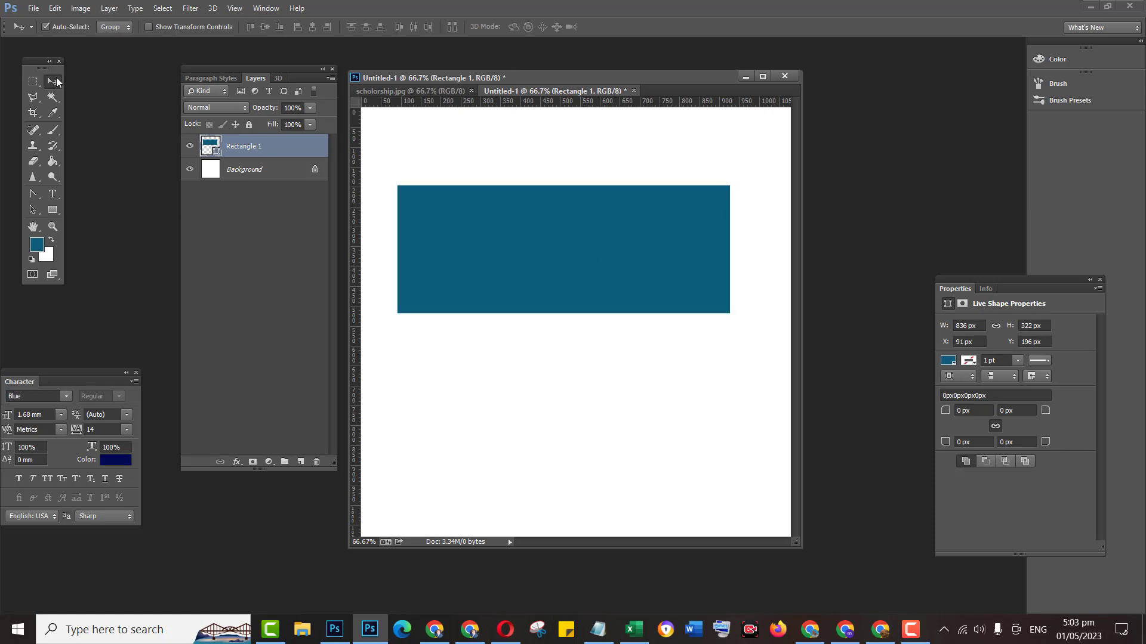
pyautogui.moveTo(449, 292)
pyautogui.mouseDown()
pyautogui.moveTo(475, 281)
pyautogui.moveTo(455, 249)
pyautogui.moveTo(455, 284)
pyautogui.mouseUp()
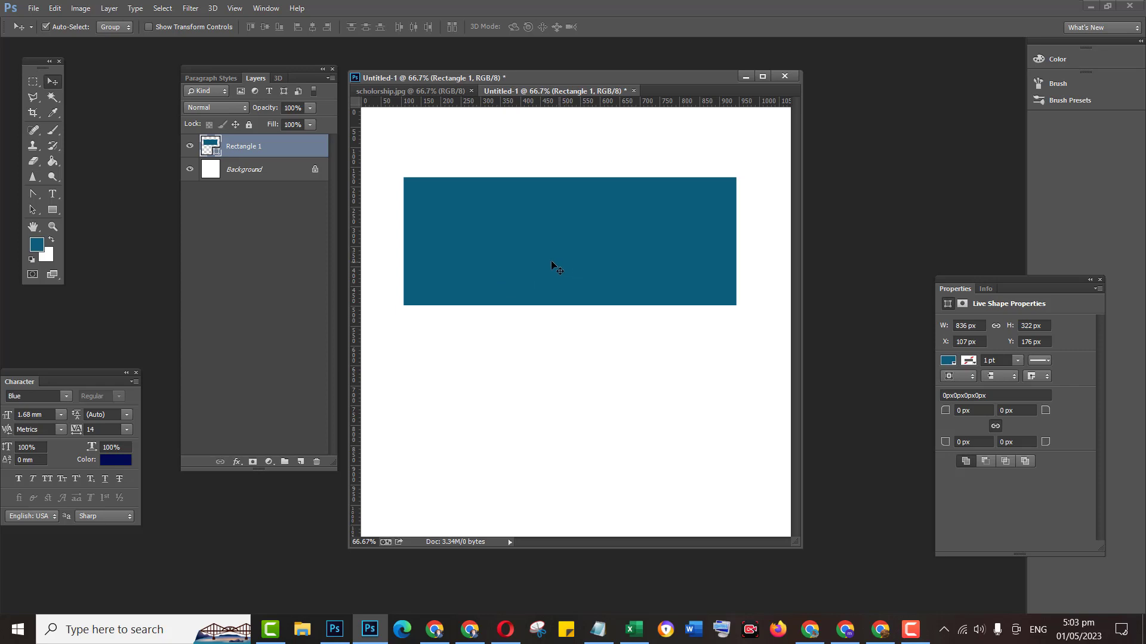
pyautogui.moveTo(525, 257); pyautogui.dragTo(524, 287)
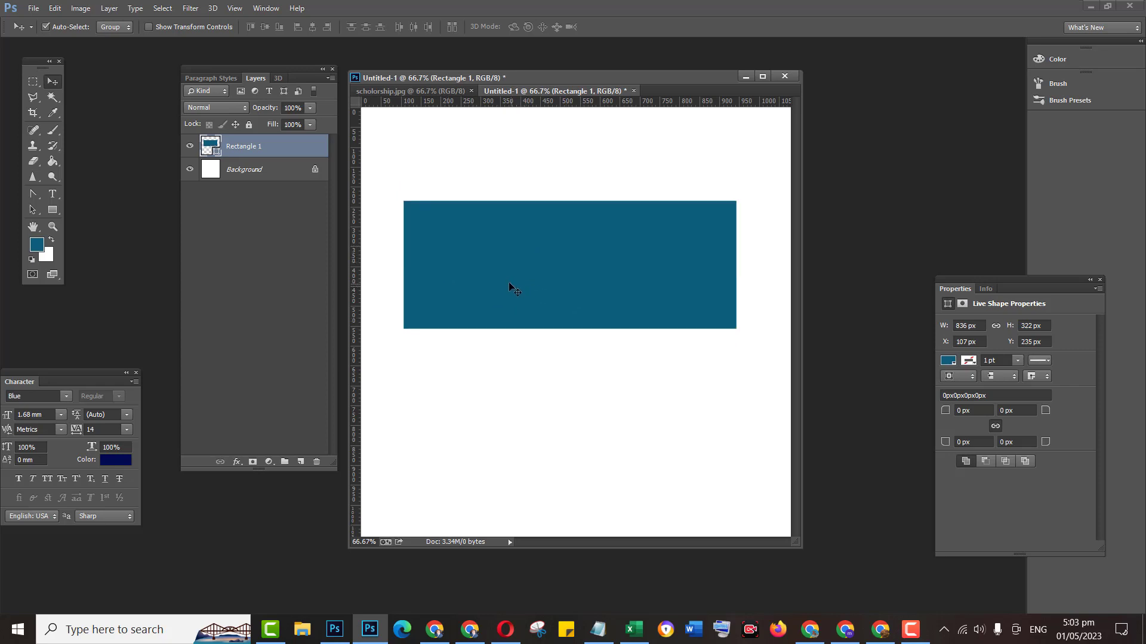
# Try the Eraser on the rectangle's shape layer, and try to delete an elliptical marquee area from it.
pyautogui.click(33, 162)
pyautogui.click(90, 162)
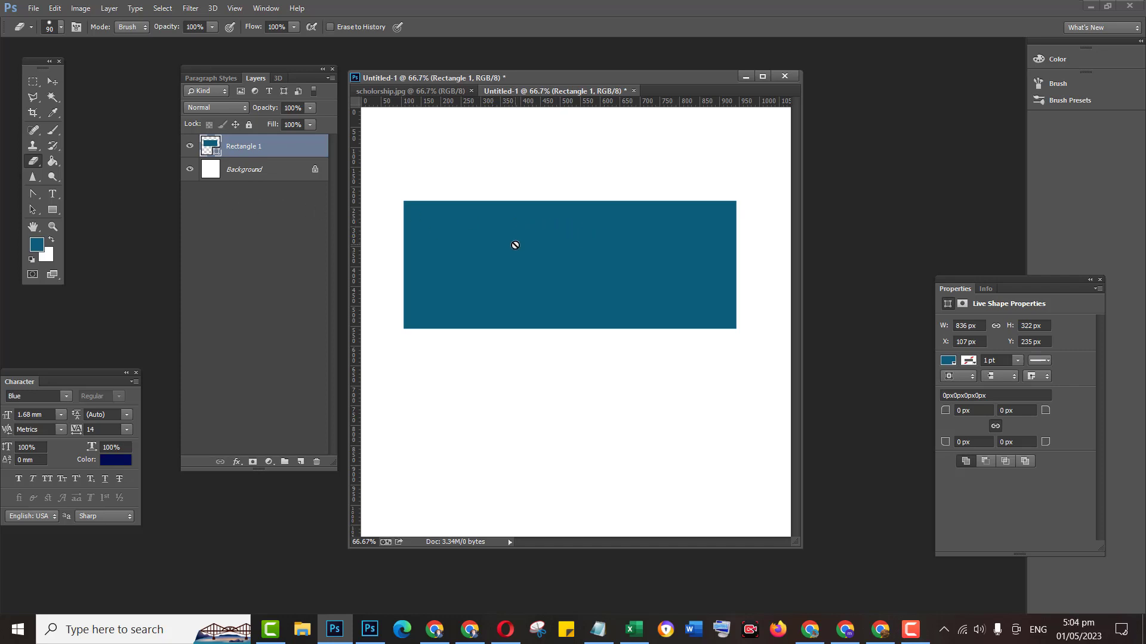
pyautogui.click(33, 82)
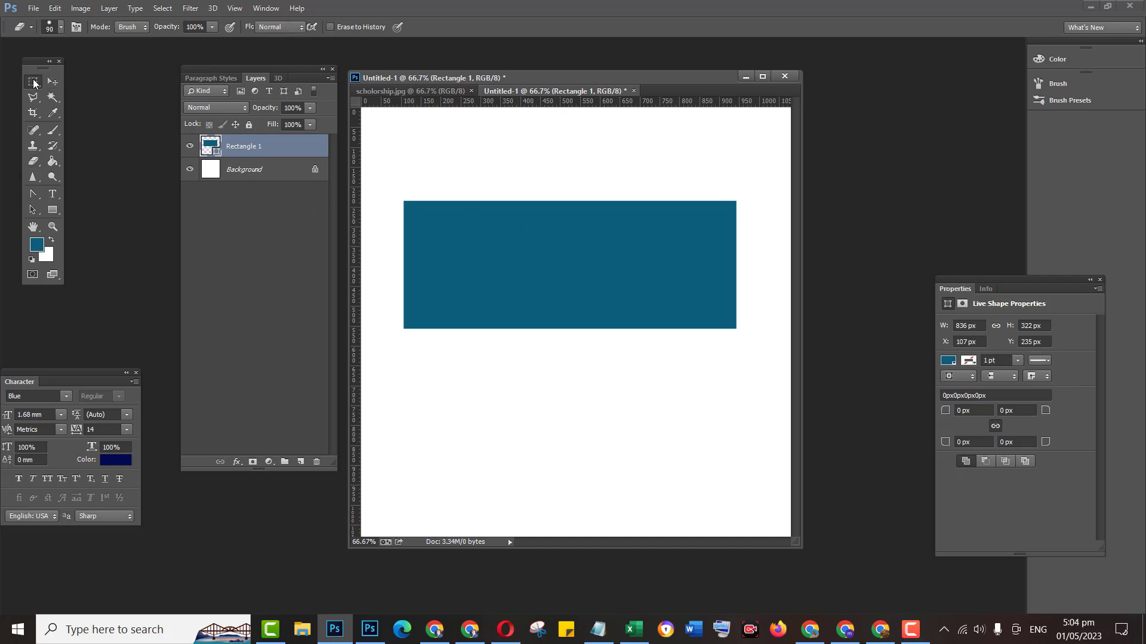
pyautogui.click(86, 91)
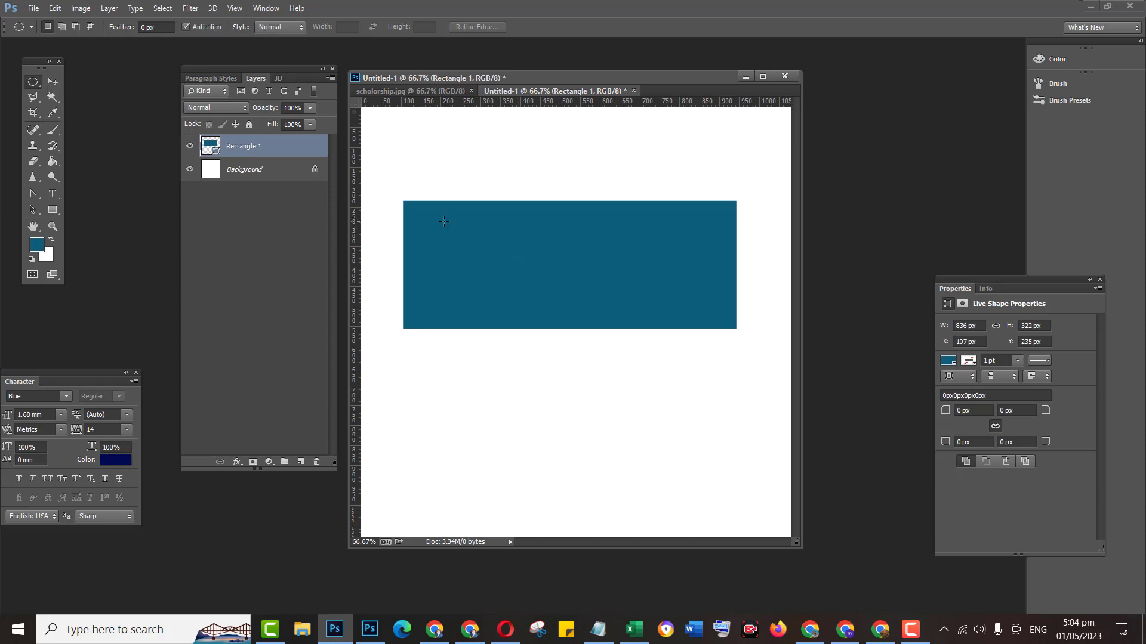
pyautogui.moveTo(445, 221); pyautogui.dragTo(572, 303)
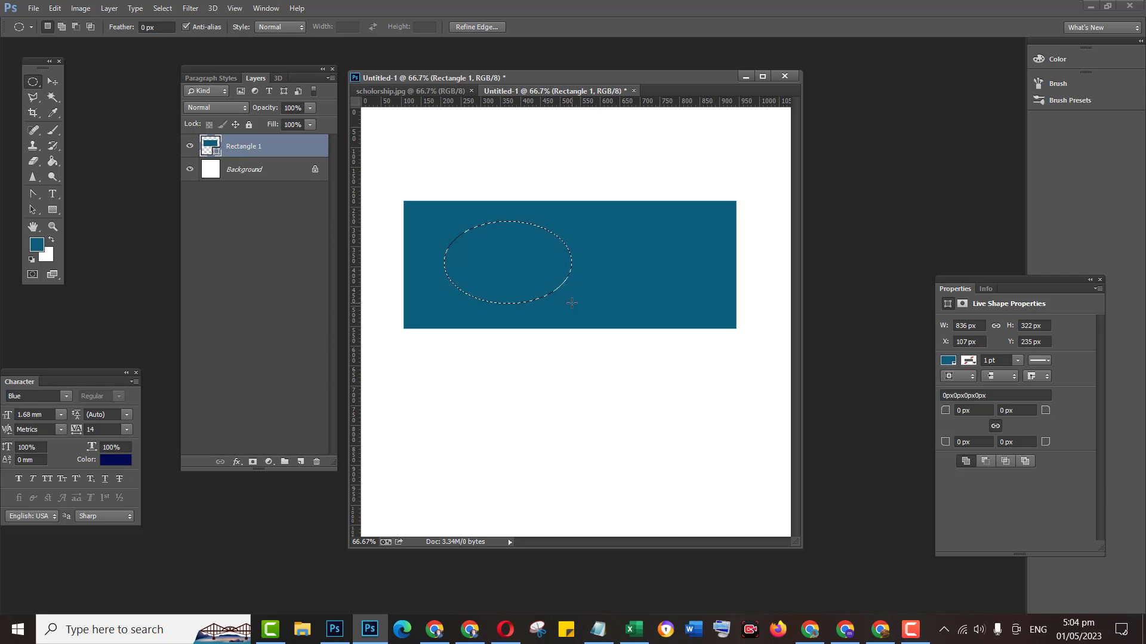
pyautogui.press('Delete')
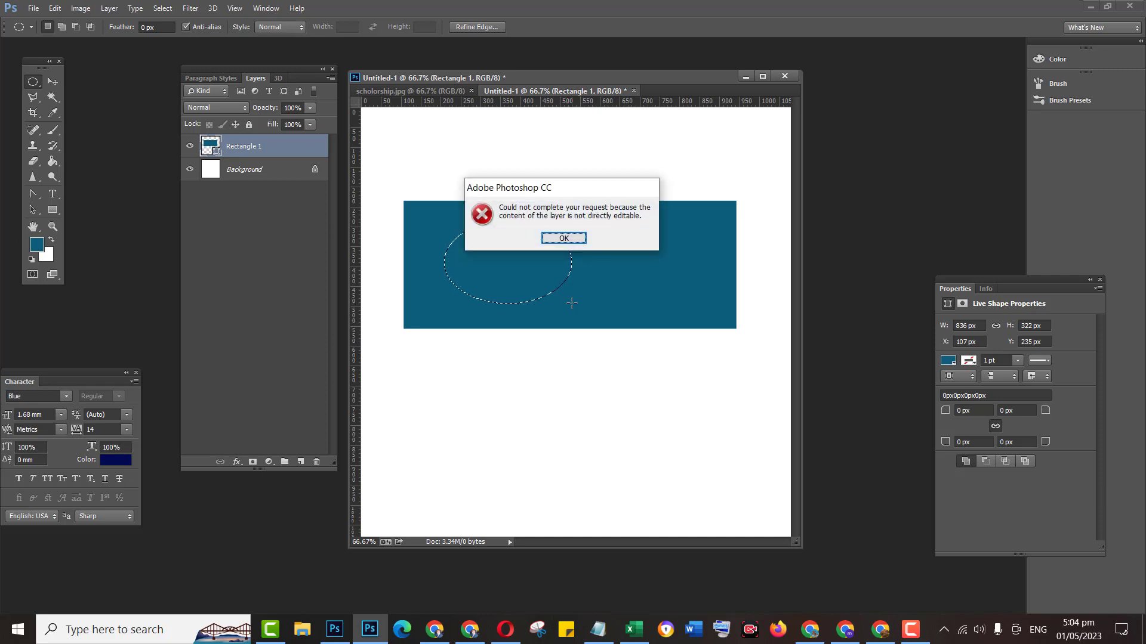
pyautogui.click(563, 238)
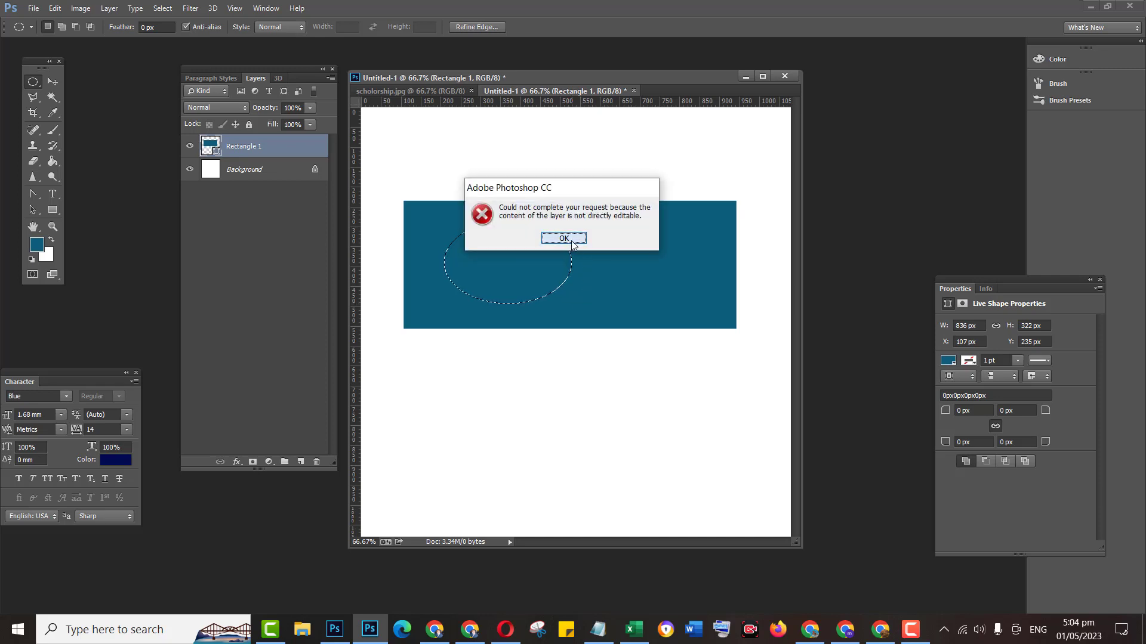
pyautogui.click(529, 301)
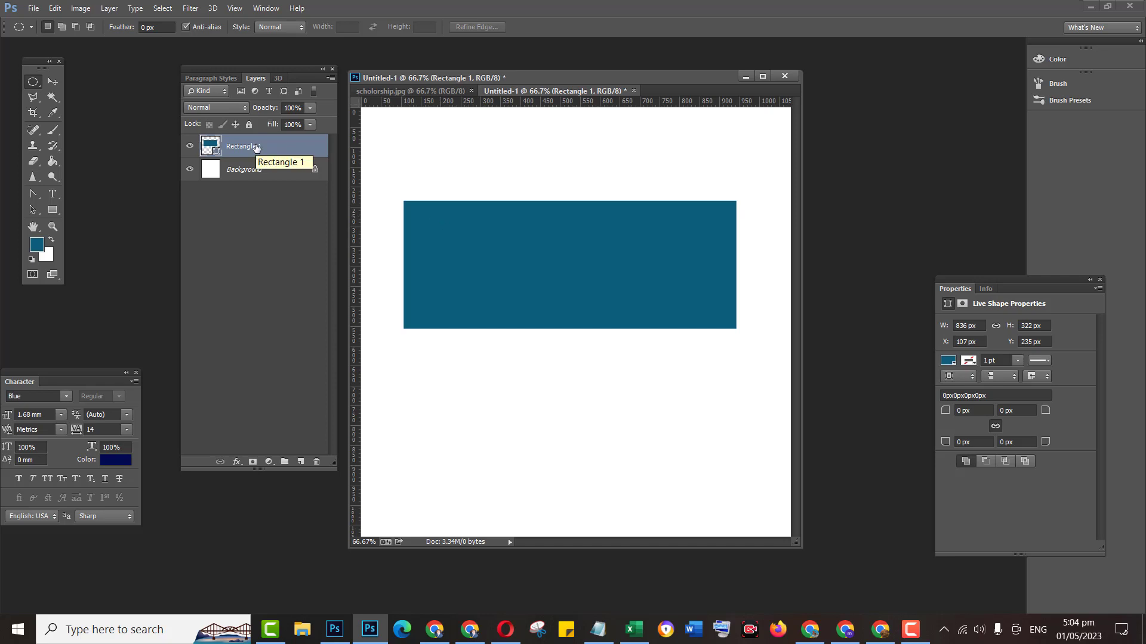
# Recolor the rectangle shape with the dark teal #0f544d.
pyautogui.doubleClick(212, 145)
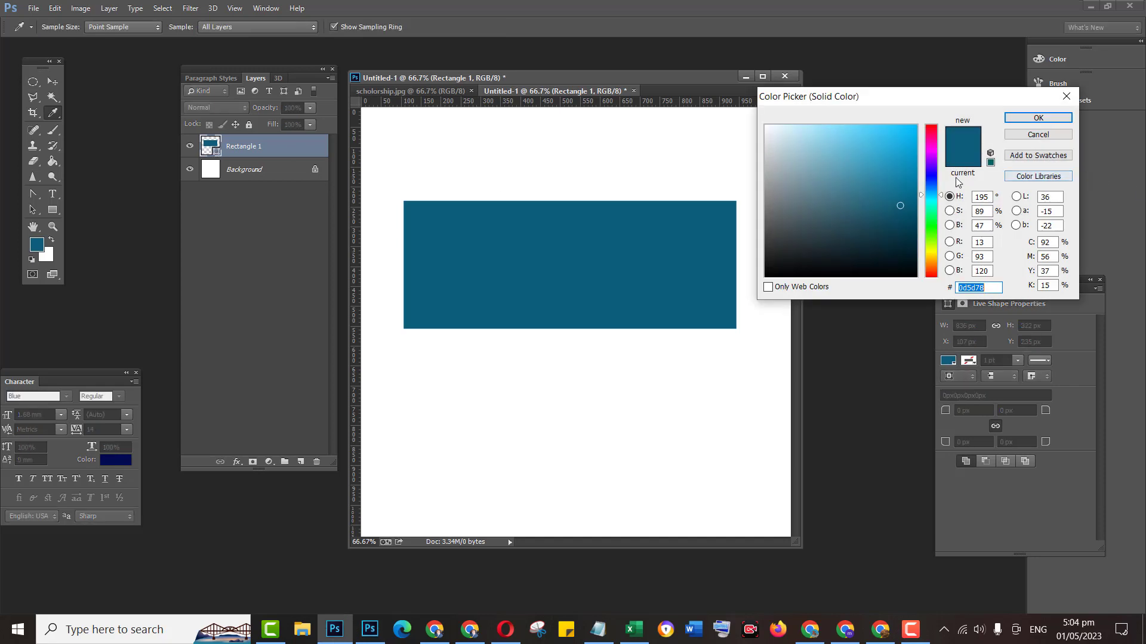
pyautogui.click(904, 158)
pyautogui.click(889, 185)
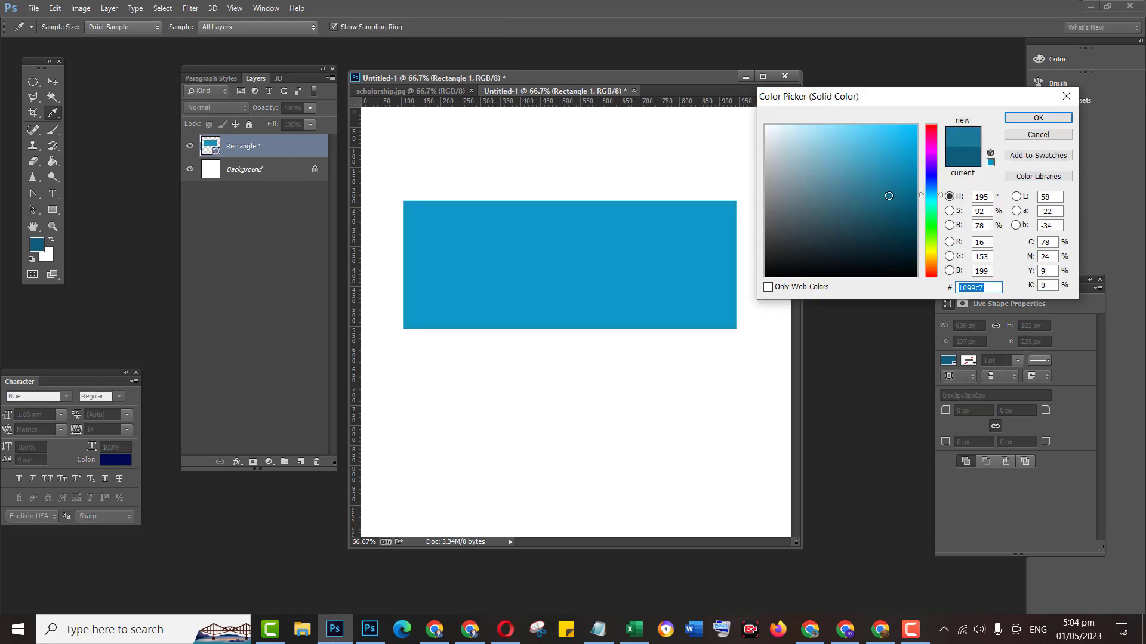
pyautogui.click(889, 217)
pyautogui.click(889, 258)
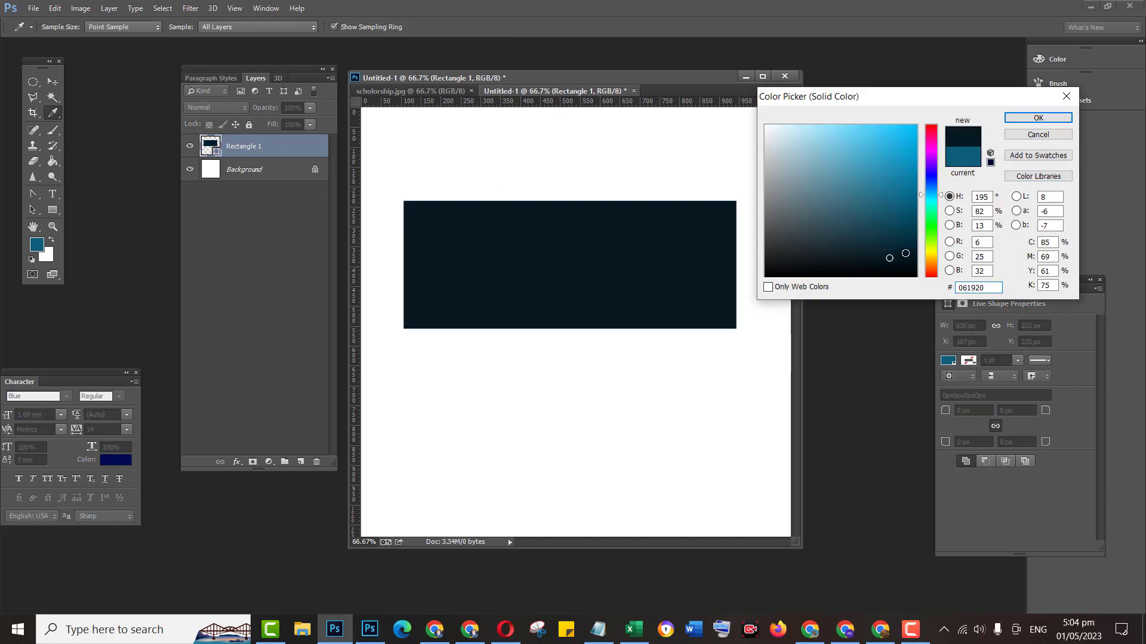
pyautogui.click(933, 248)
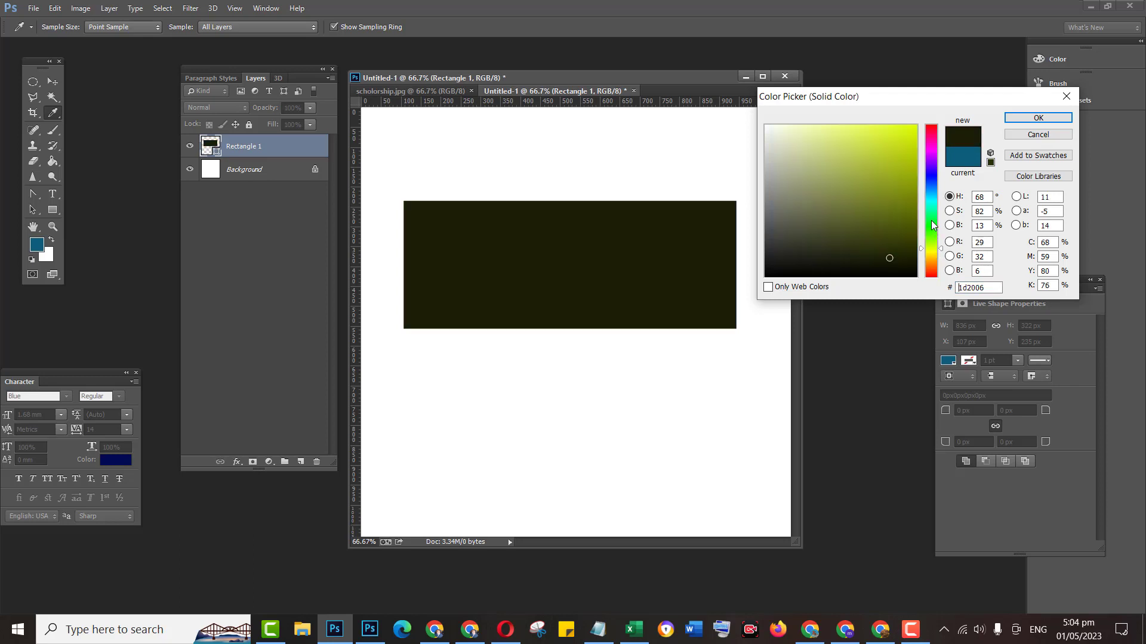
pyautogui.click(881, 137)
pyautogui.click(859, 135)
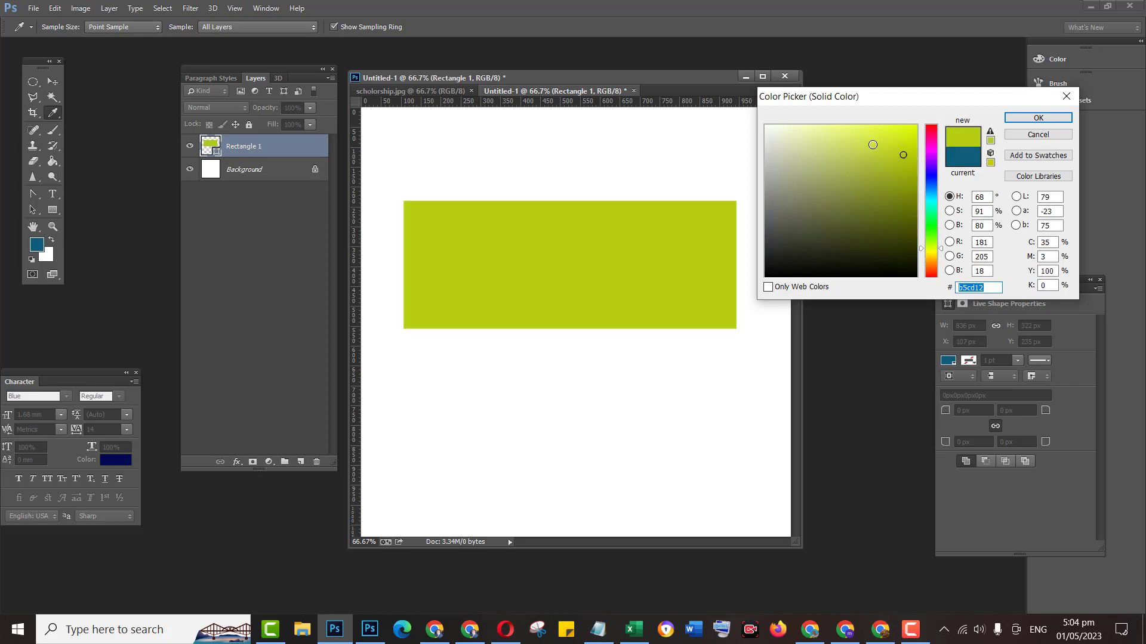
pyautogui.click(858, 157)
pyautogui.click(890, 227)
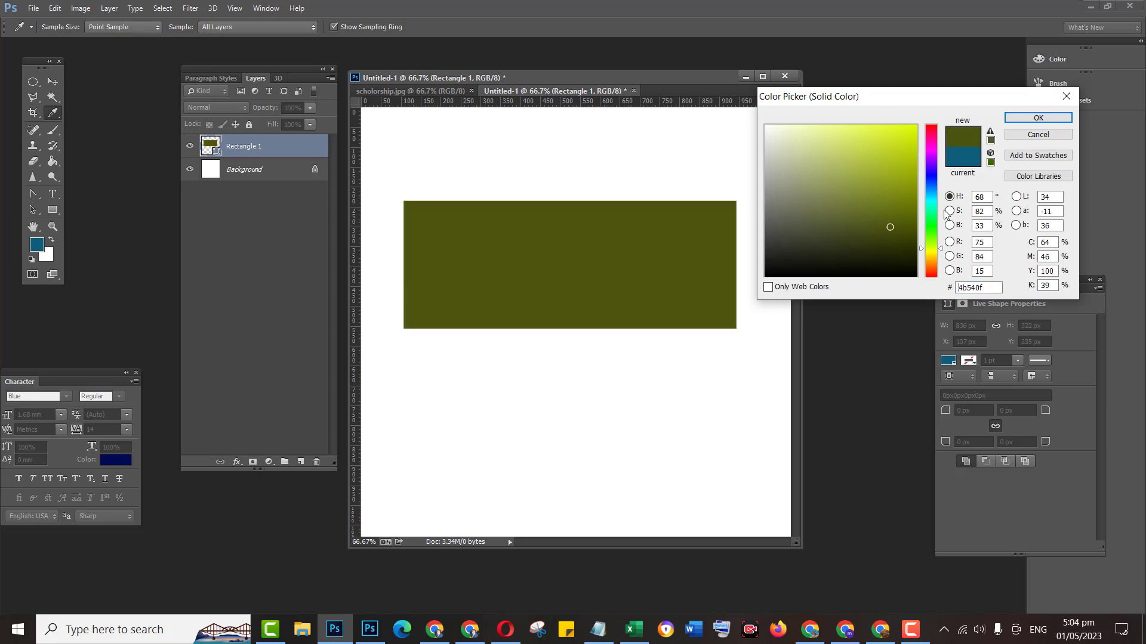
pyautogui.click(935, 204)
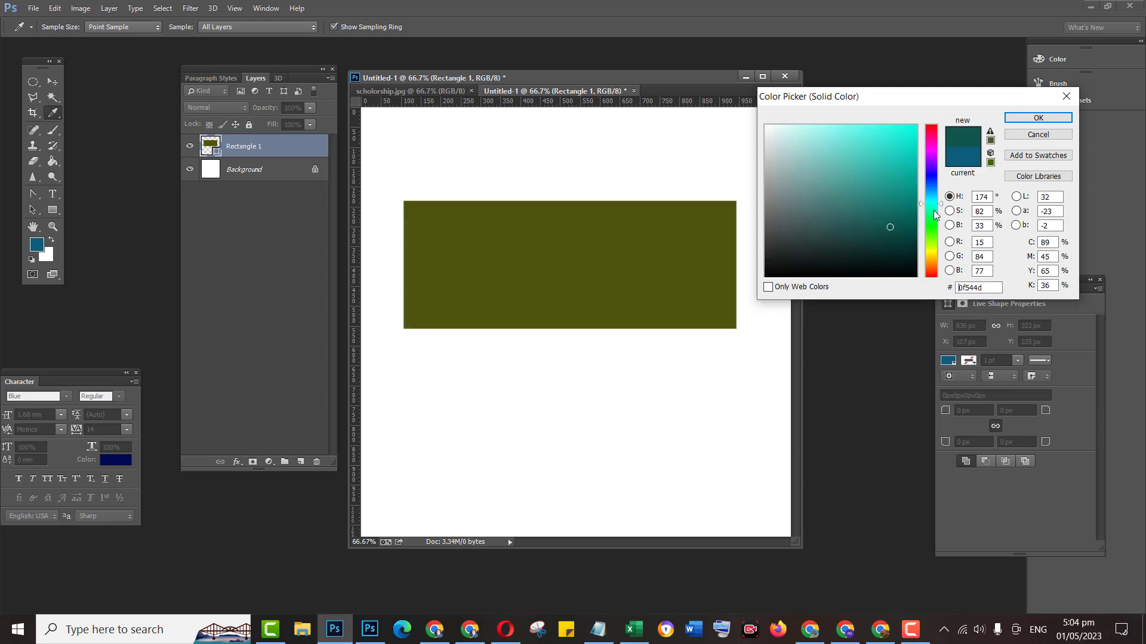
pyautogui.click(1036, 118)
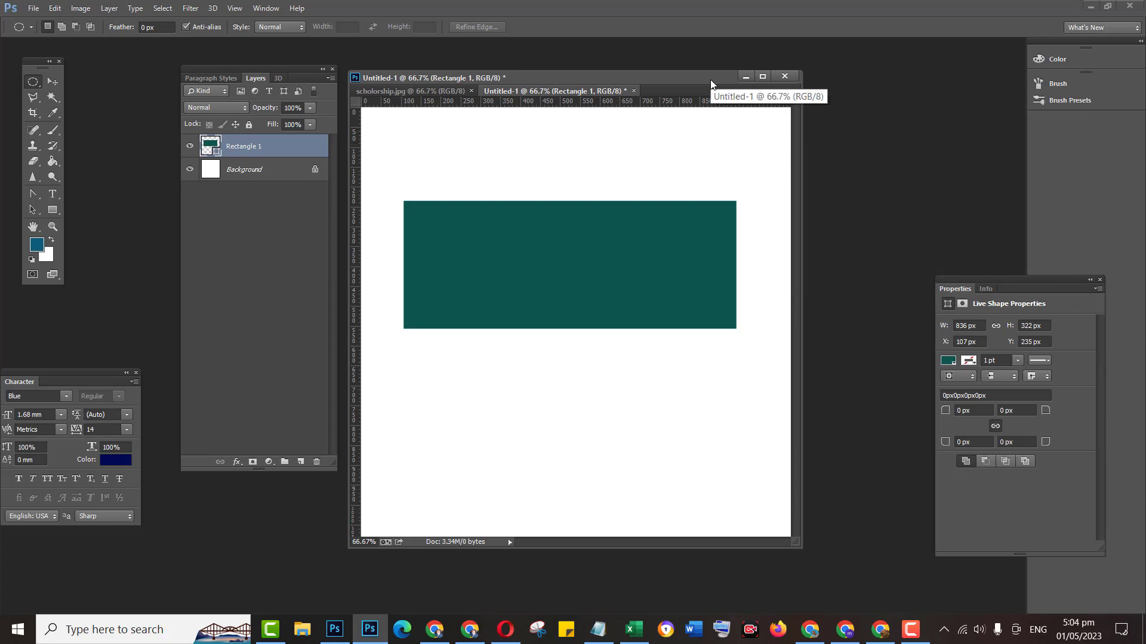
# Rasterize the rectangle layer and erase freehand patches from its upper-left corner and middle with the Eraser tool.
pyautogui.rightClick(290, 152)
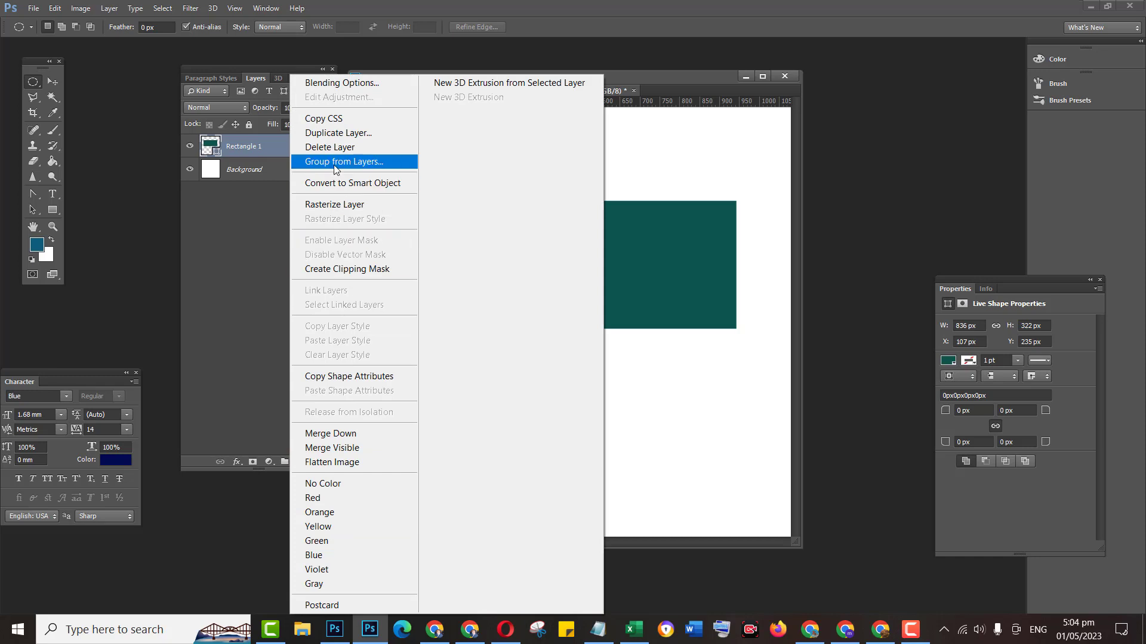
pyautogui.click(356, 205)
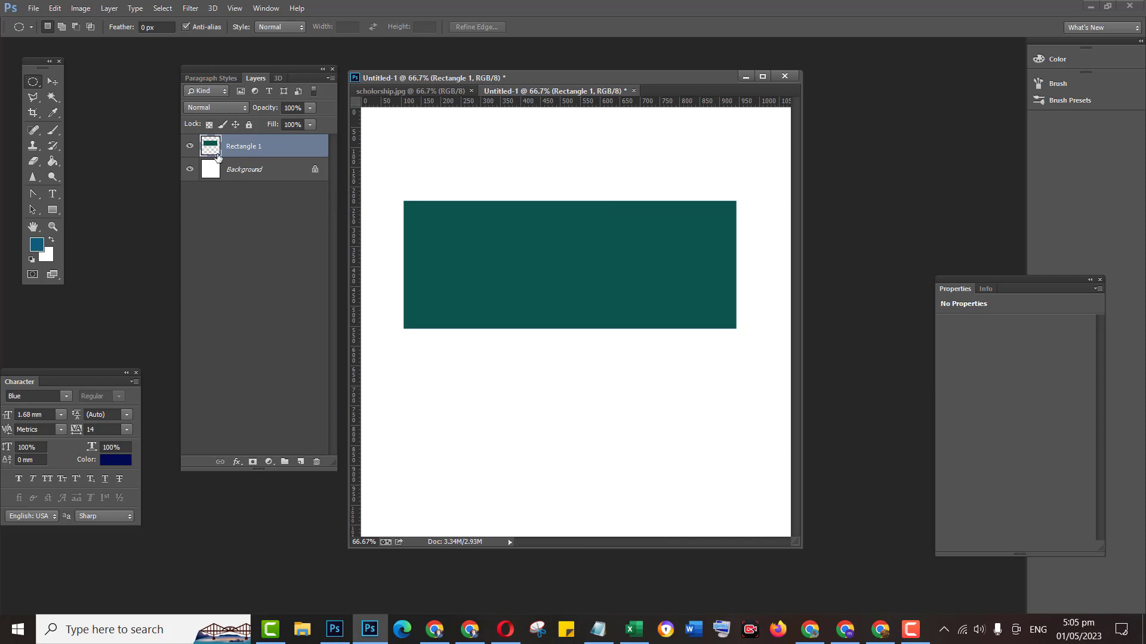
pyautogui.click(35, 161)
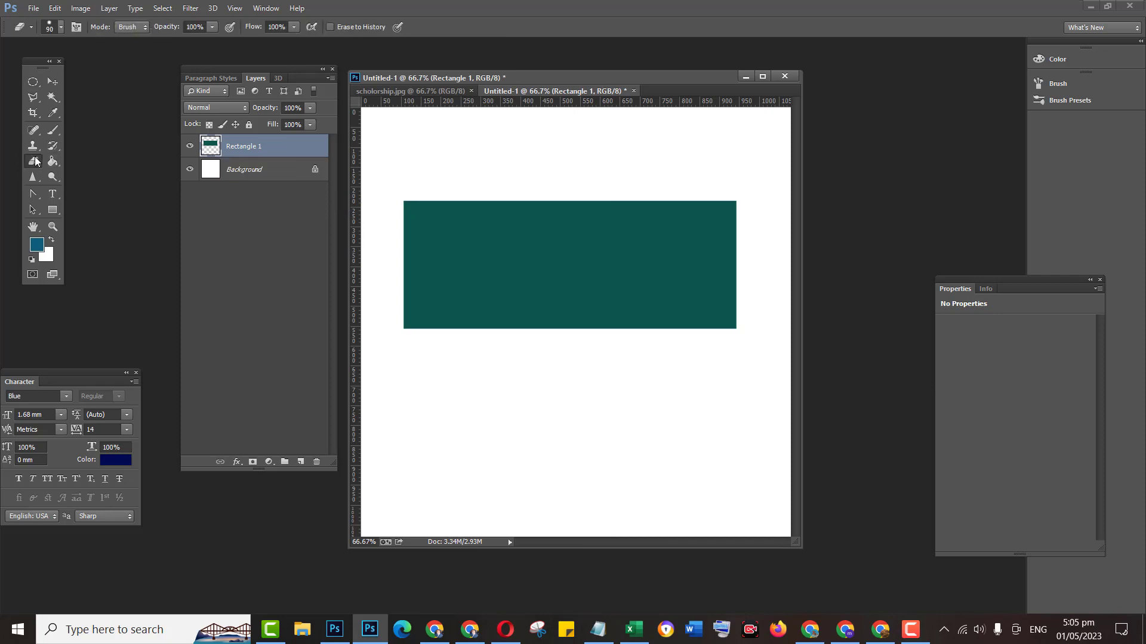
pyautogui.rightClick(35, 159)
pyautogui.click(93, 159)
pyautogui.moveTo(413, 211)
pyautogui.mouseDown()
pyautogui.moveTo(453, 210)
pyautogui.moveTo(468, 251)
pyautogui.mouseUp()
pyautogui.moveTo(562, 243)
pyautogui.mouseDown()
pyautogui.moveTo(522, 268)
pyautogui.moveTo(619, 273)
pyautogui.mouseUp()
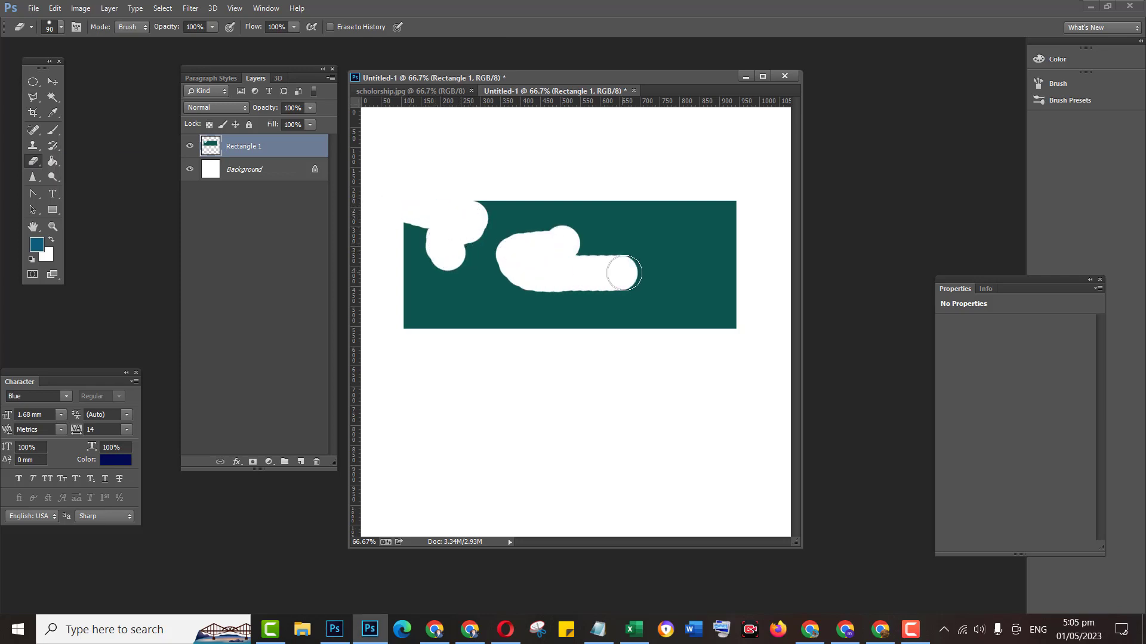
# Delete a large elliptical marquee area overlapping the rectangle's lower-right corner, and clear the selection.
pyautogui.click(32, 82)
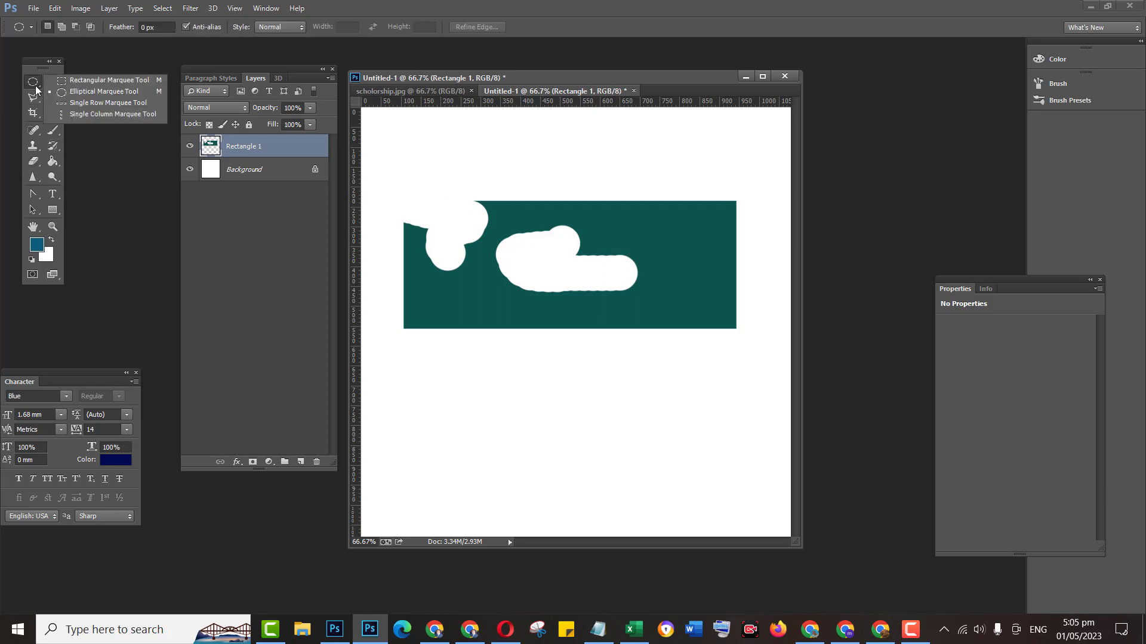
pyautogui.click(92, 92)
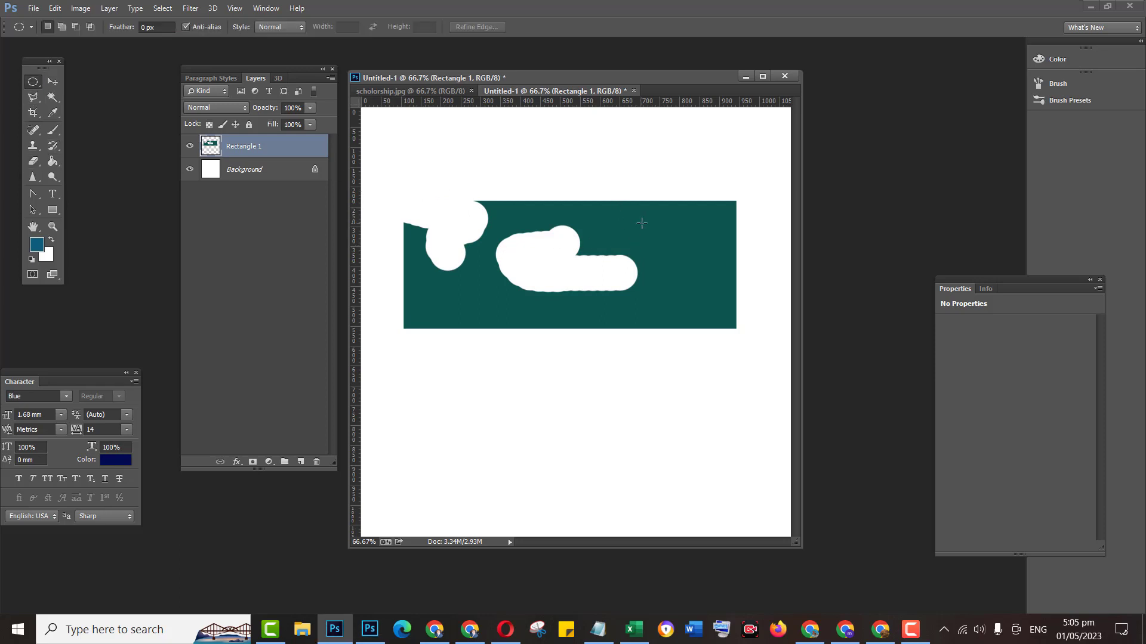
pyautogui.moveTo(641, 222); pyautogui.dragTo(788, 374)
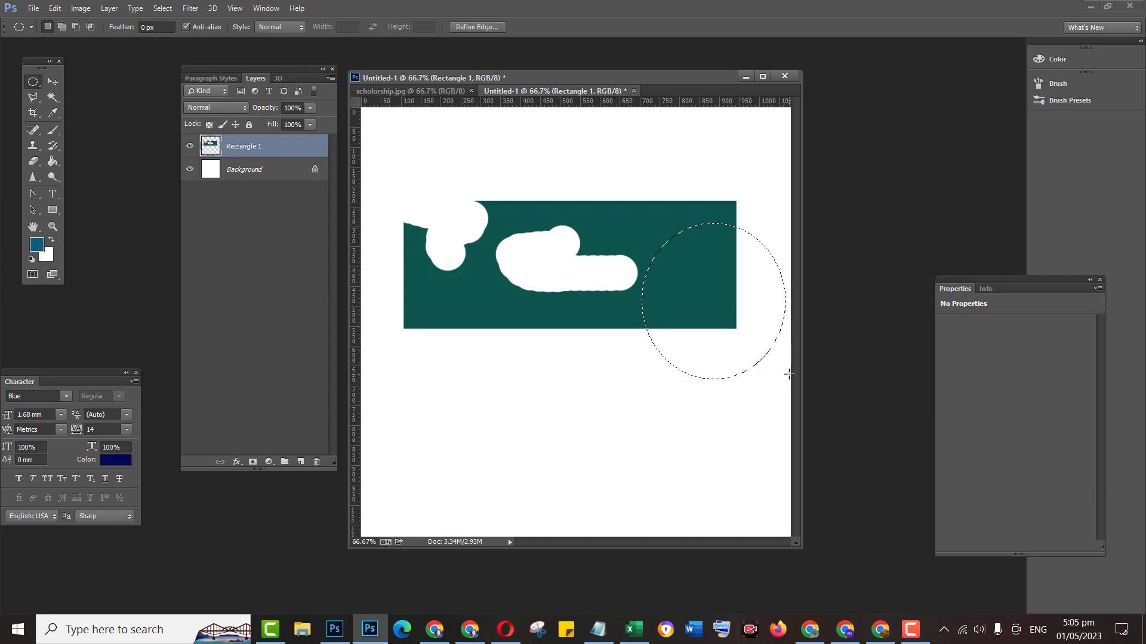
pyautogui.press('Delete')
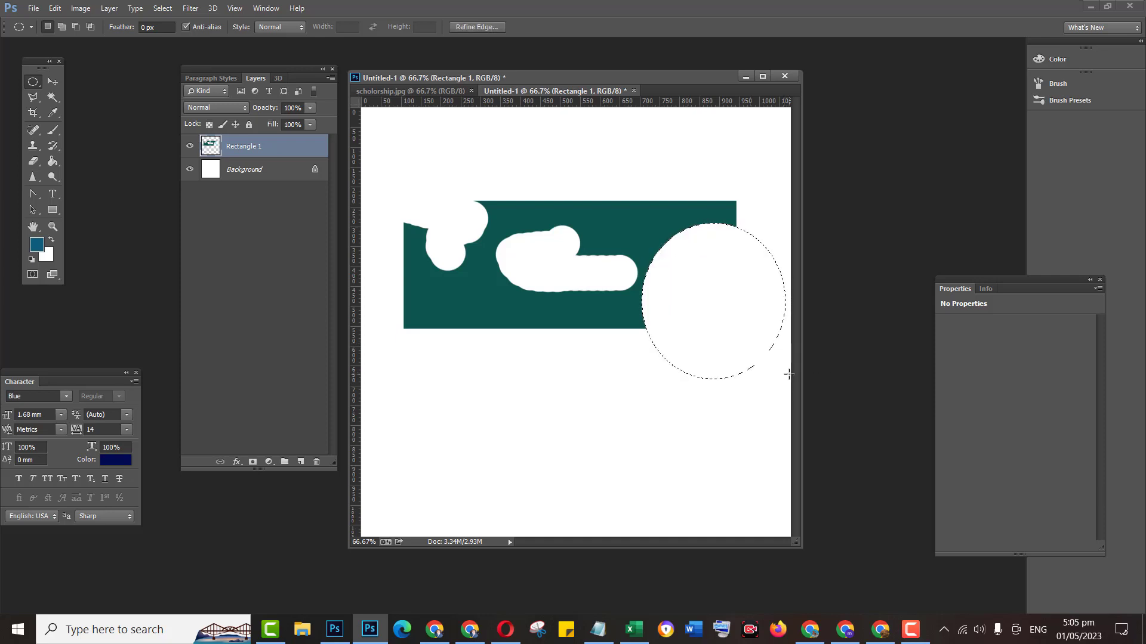
pyautogui.click(599, 380)
# Move the cut rectangle down and to the right on the canvas, and delete its layer.
pyautogui.click(61, 81)
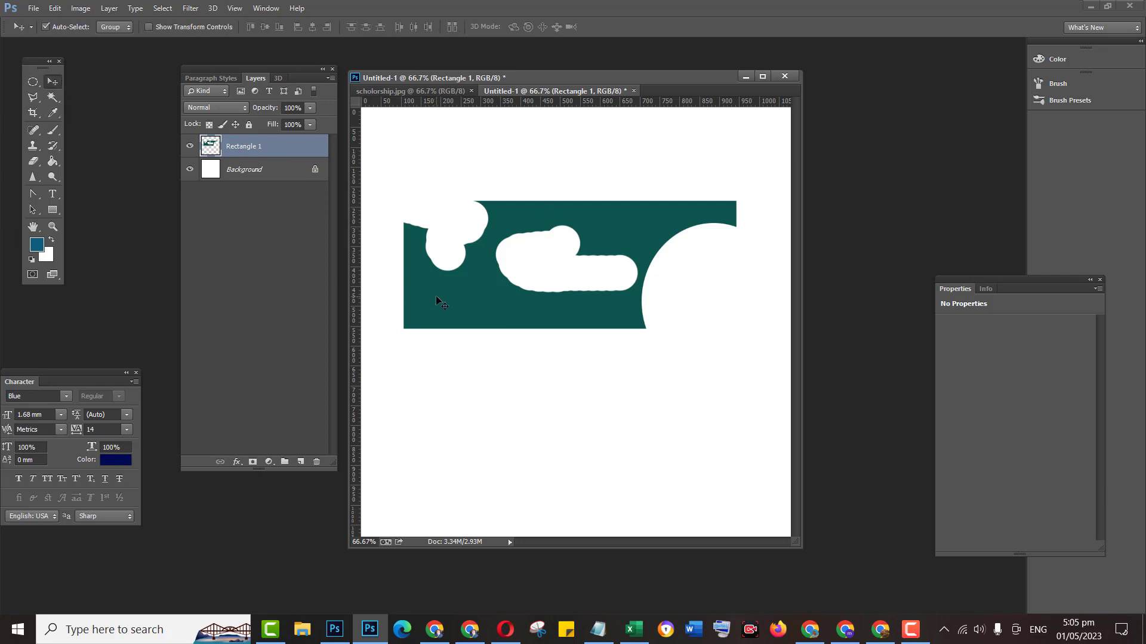
pyautogui.moveTo(442, 294); pyautogui.dragTo(464, 342)
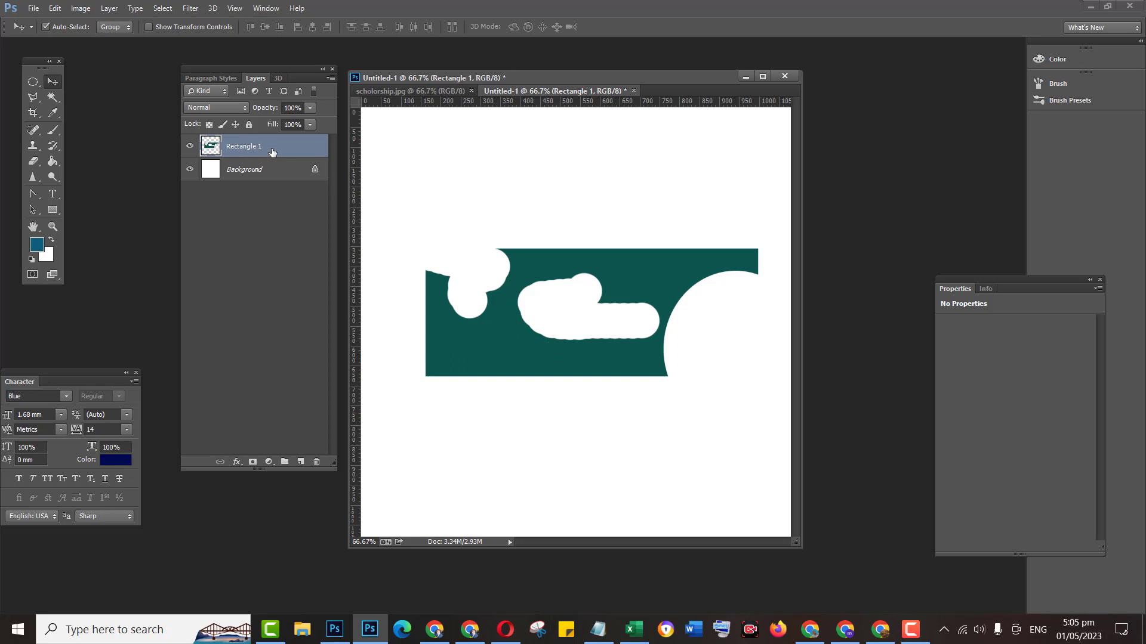
pyautogui.click(317, 463)
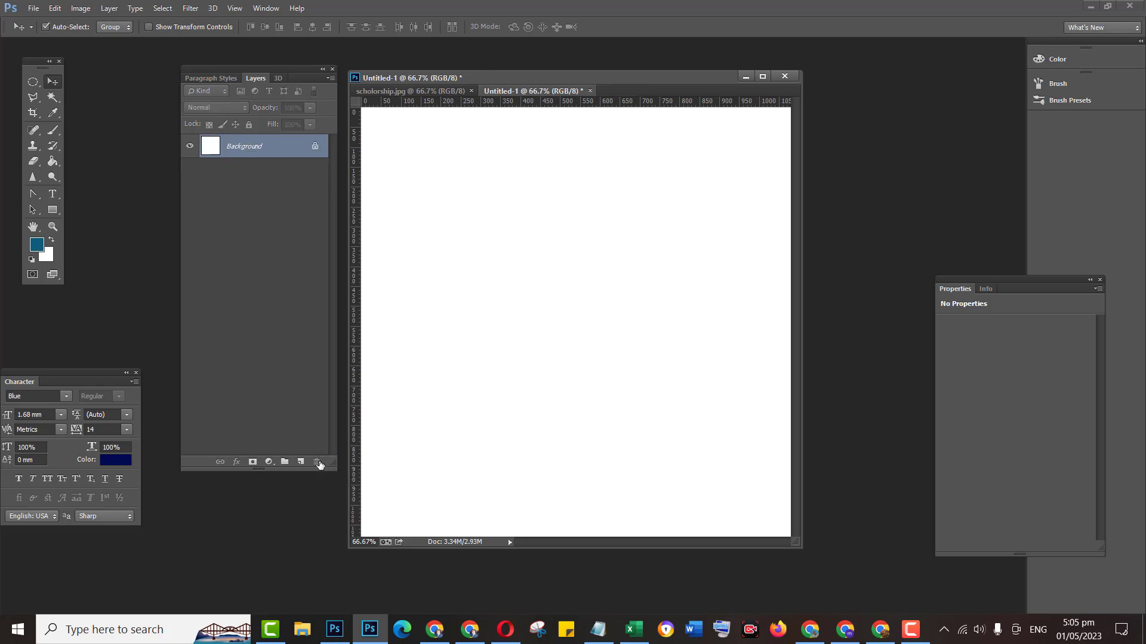
# Draw a blue rectangle about 1030 by 303 px across the canvas's lower middle, and rasterize its layer.
pyautogui.click(52, 210)
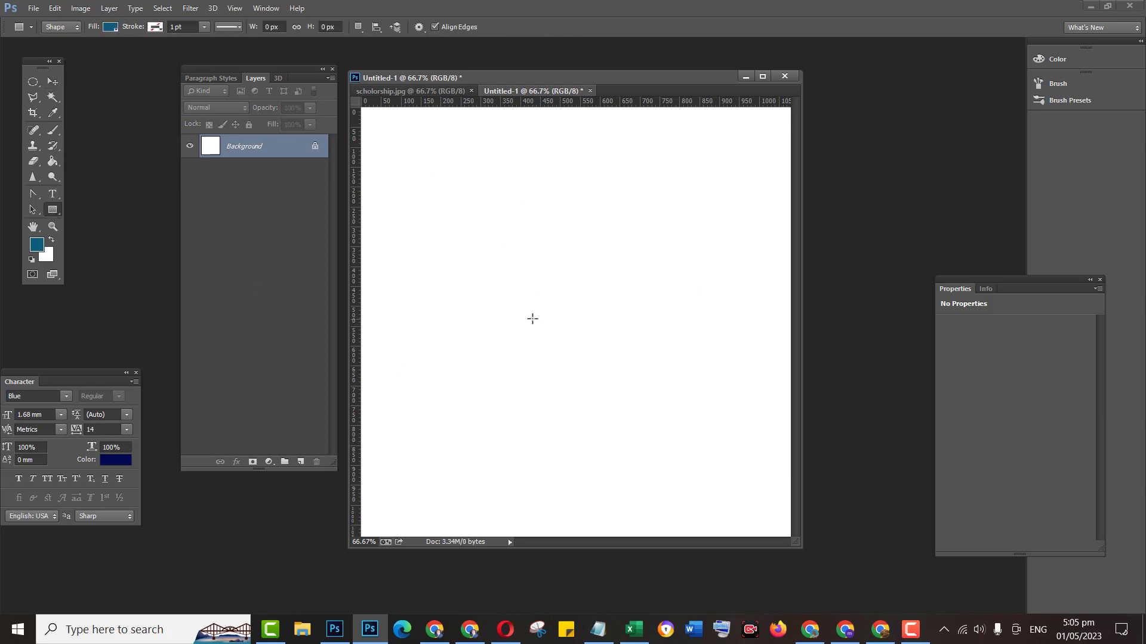
pyautogui.moveTo(374, 314); pyautogui.dragTo(784, 435)
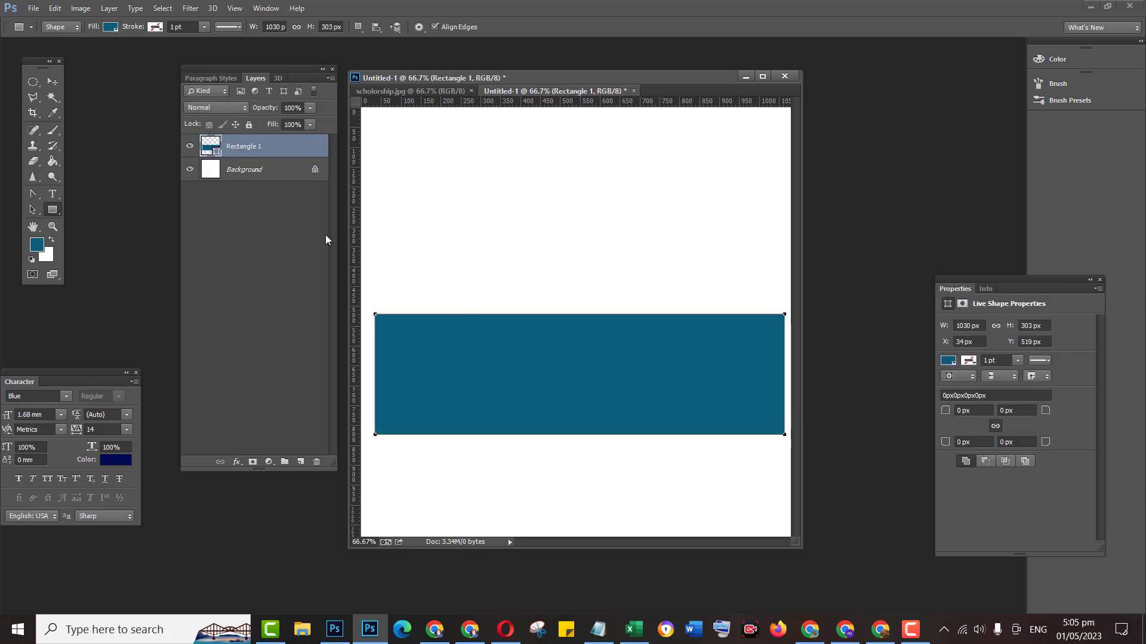
pyautogui.rightClick(271, 149)
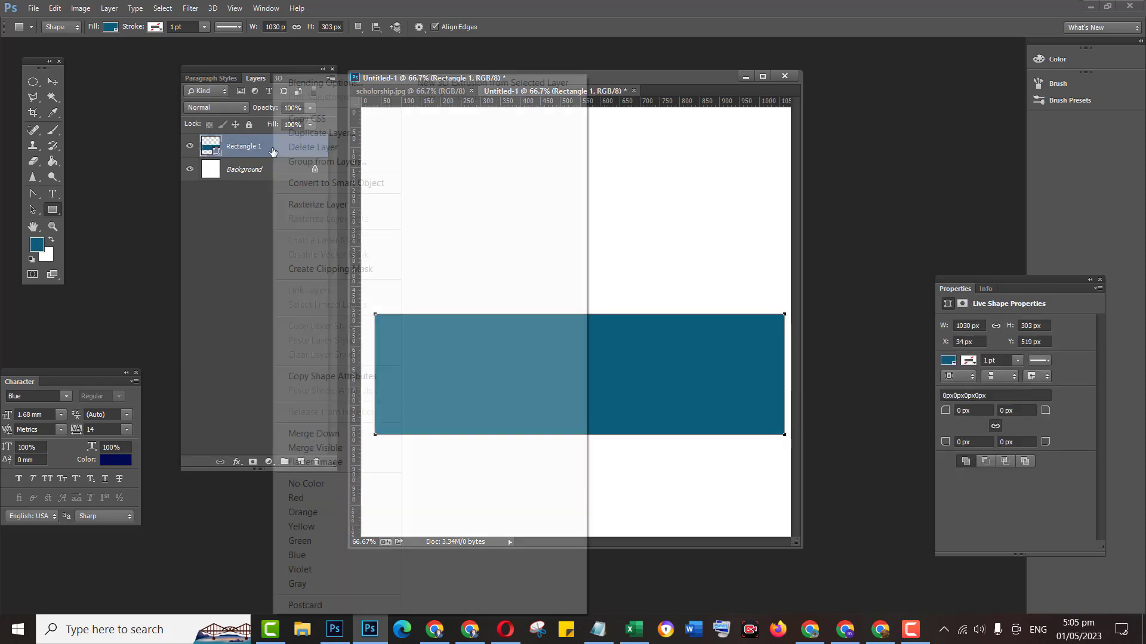
pyautogui.click(305, 204)
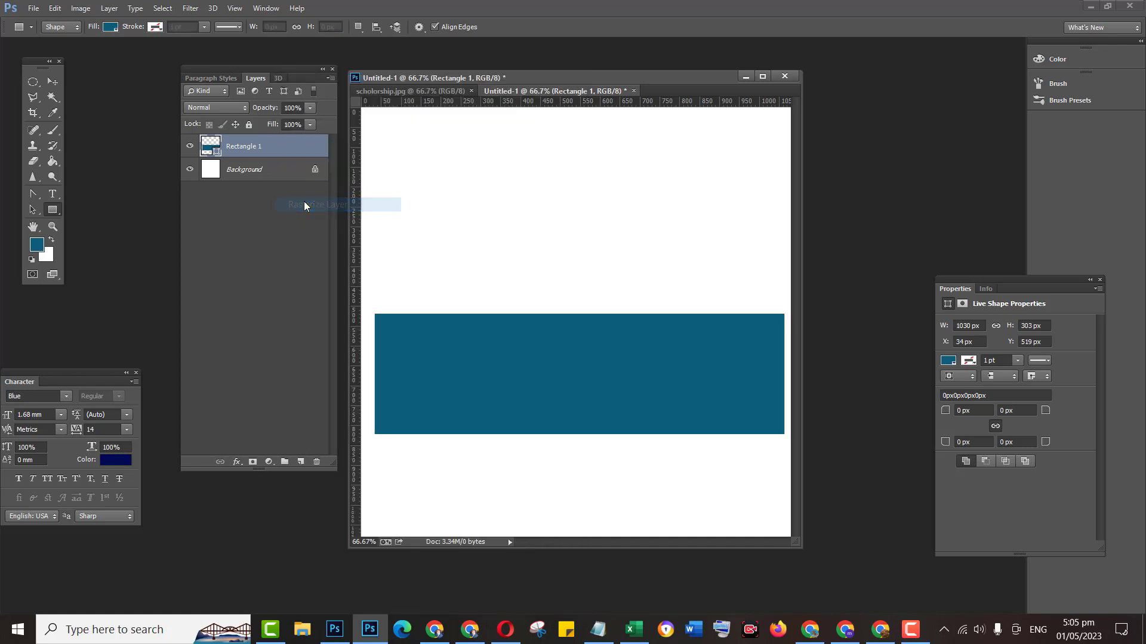
# Cut a concave curve into the rectangle's upper edge by deleting a wide elliptical marquee area, and clear the selection.
pyautogui.click(34, 81)
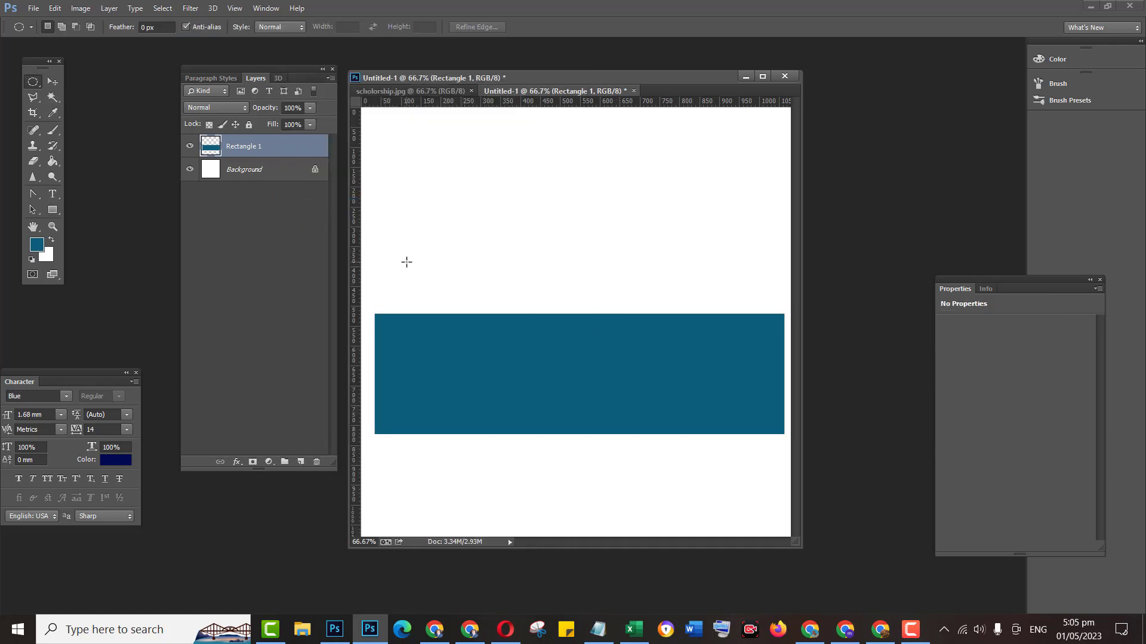
pyautogui.hotkey('ctrl', '-')
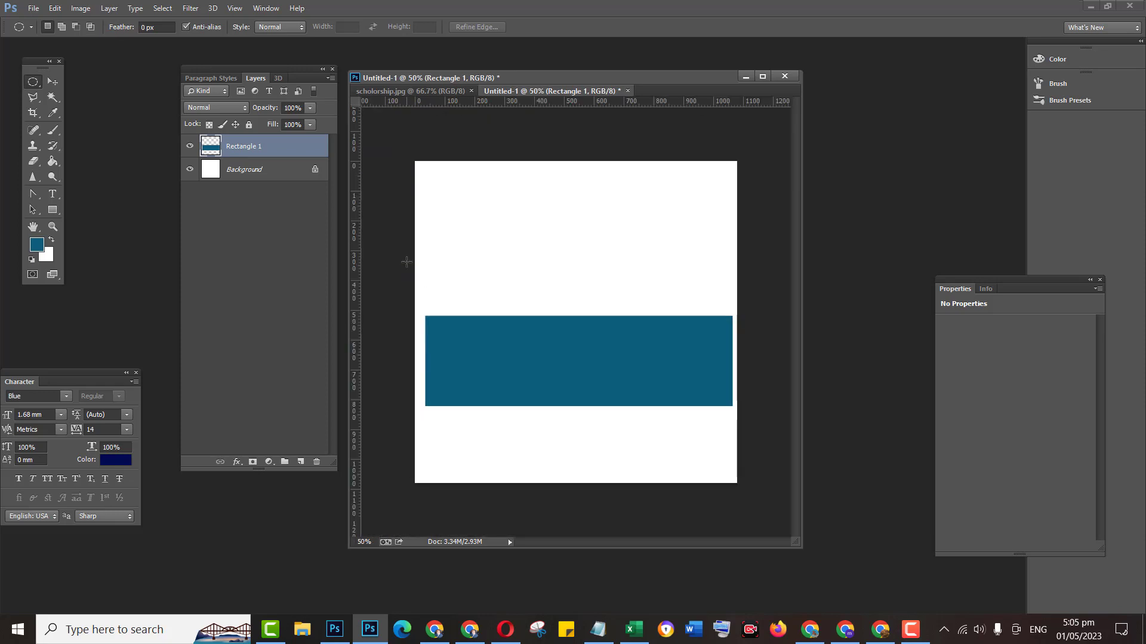
pyautogui.hotkey('ctrl', '-')
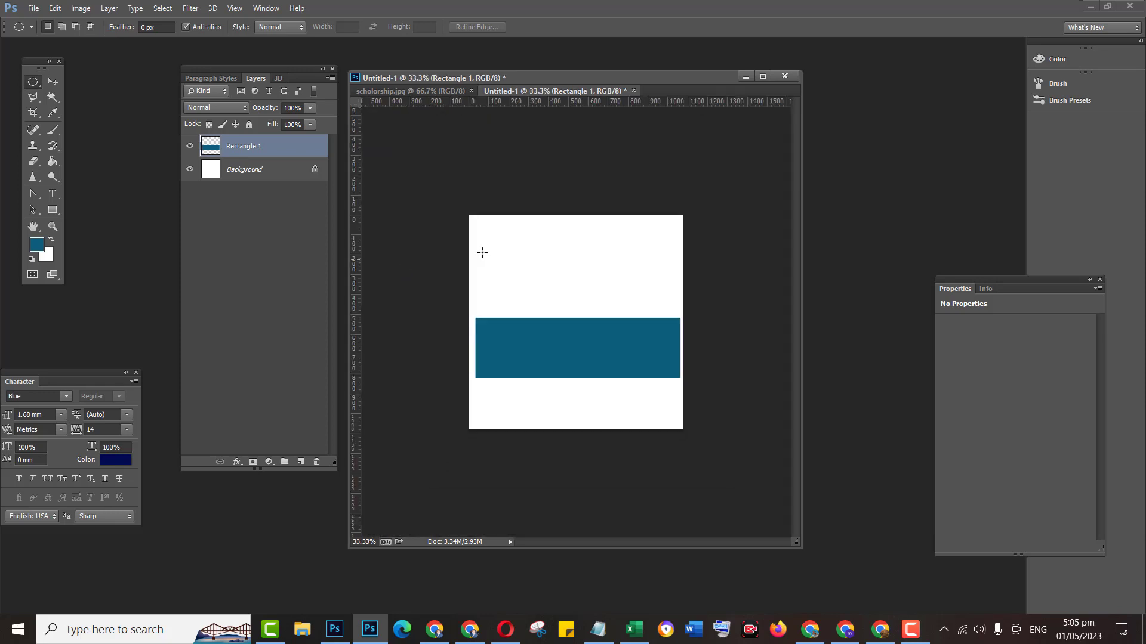
pyautogui.moveTo(408, 188); pyautogui.dragTo(756, 354)
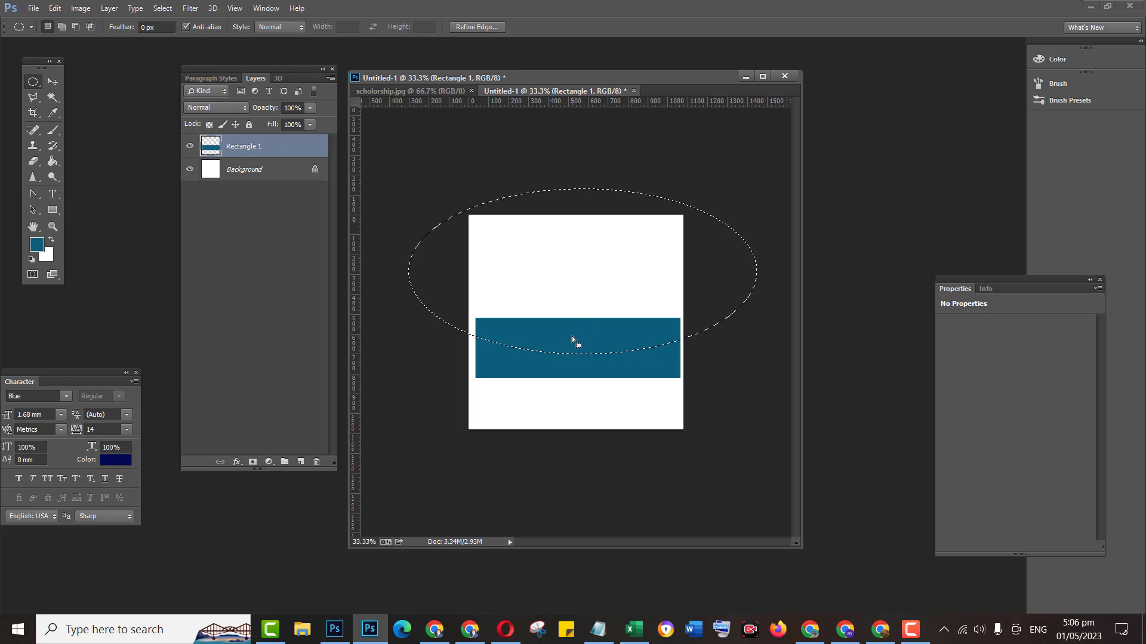
pyautogui.press('Delete')
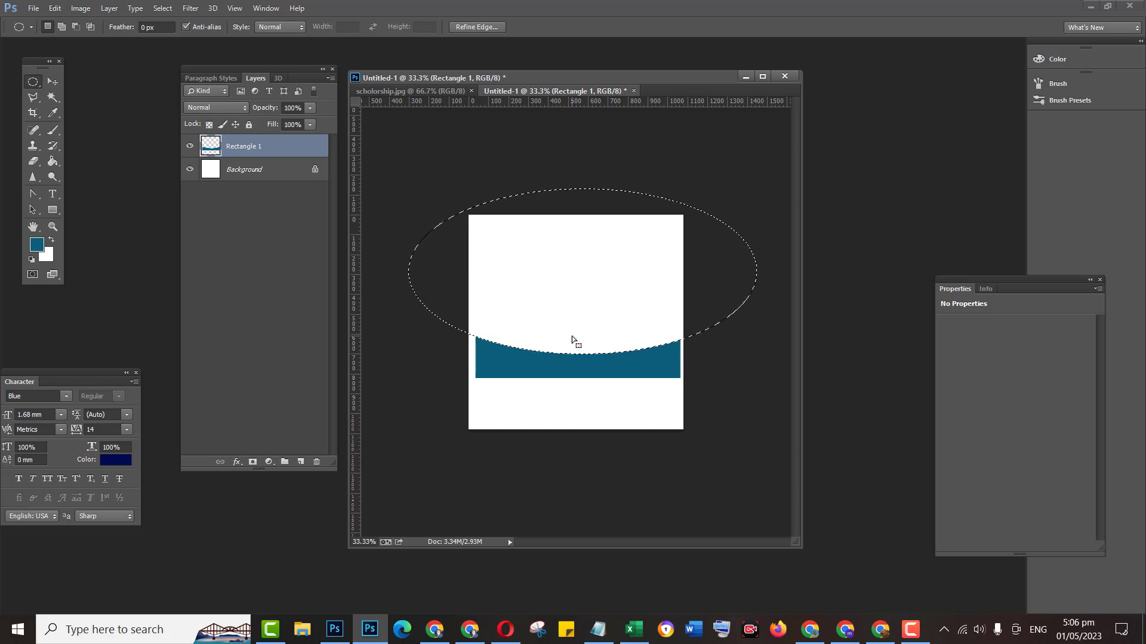
pyautogui.click(445, 397)
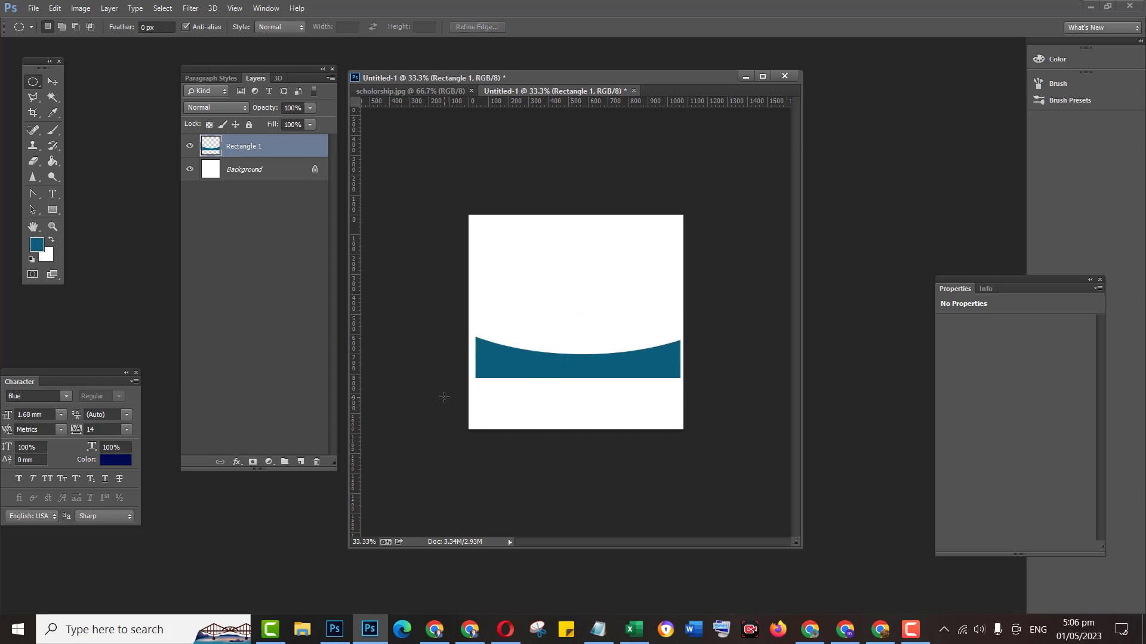
pyautogui.hotkey('ctrl', '+')
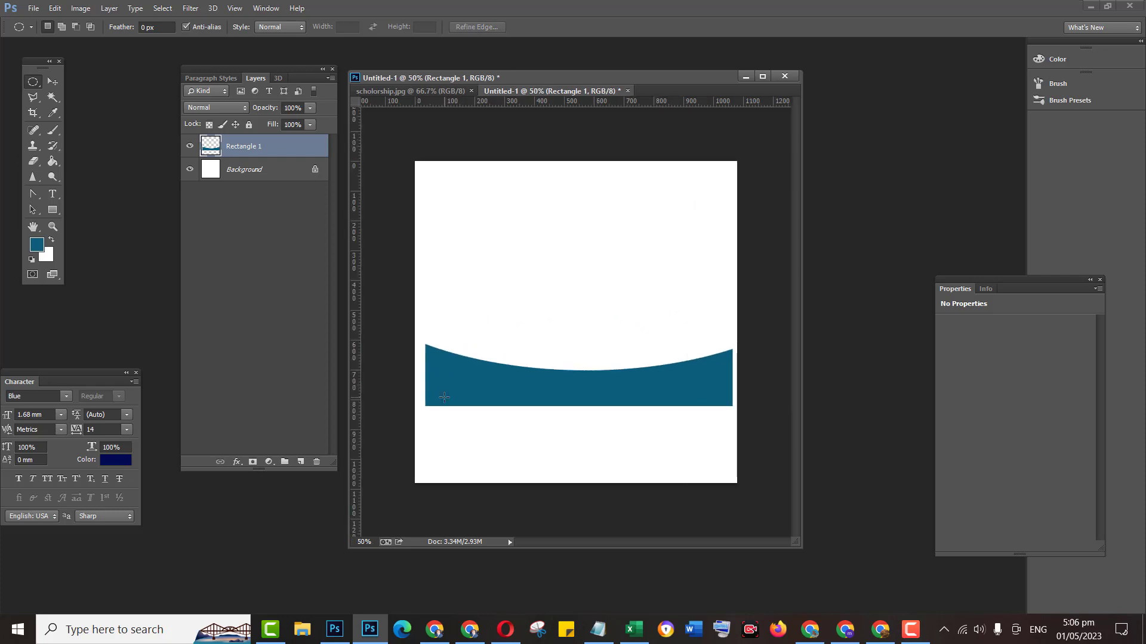
pyautogui.hotkey('ctrl', '+')
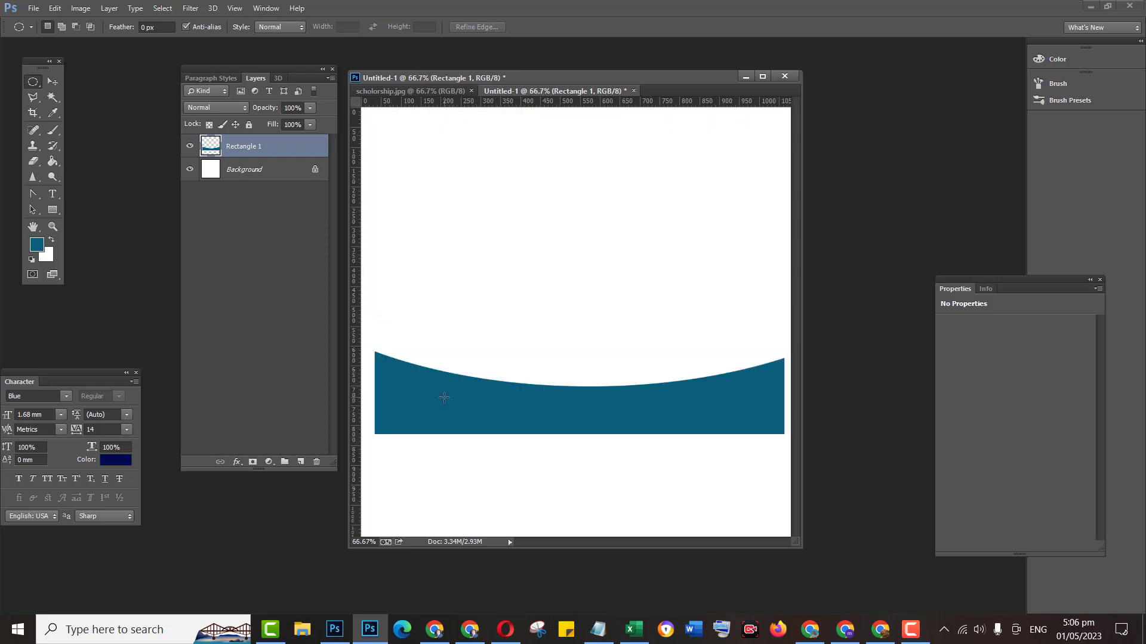
# Move the curved band to the canvas's bottom-left corner and stretch it to about 105% width so it spans the full canvas.
pyautogui.click(53, 82)
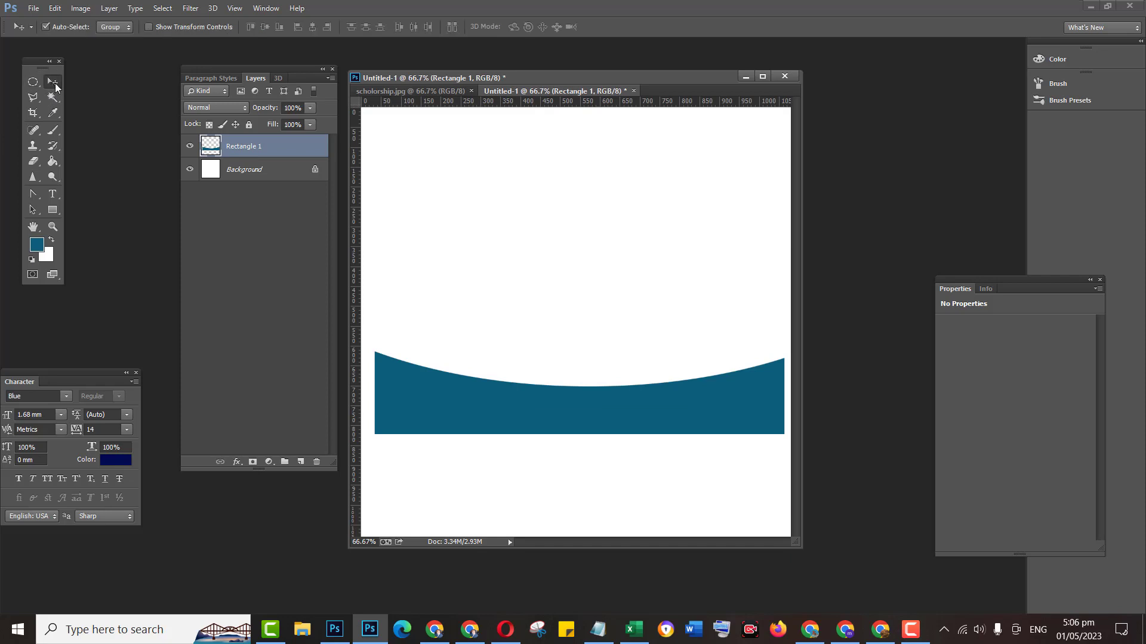
pyautogui.moveTo(639, 420); pyautogui.dragTo(625, 529)
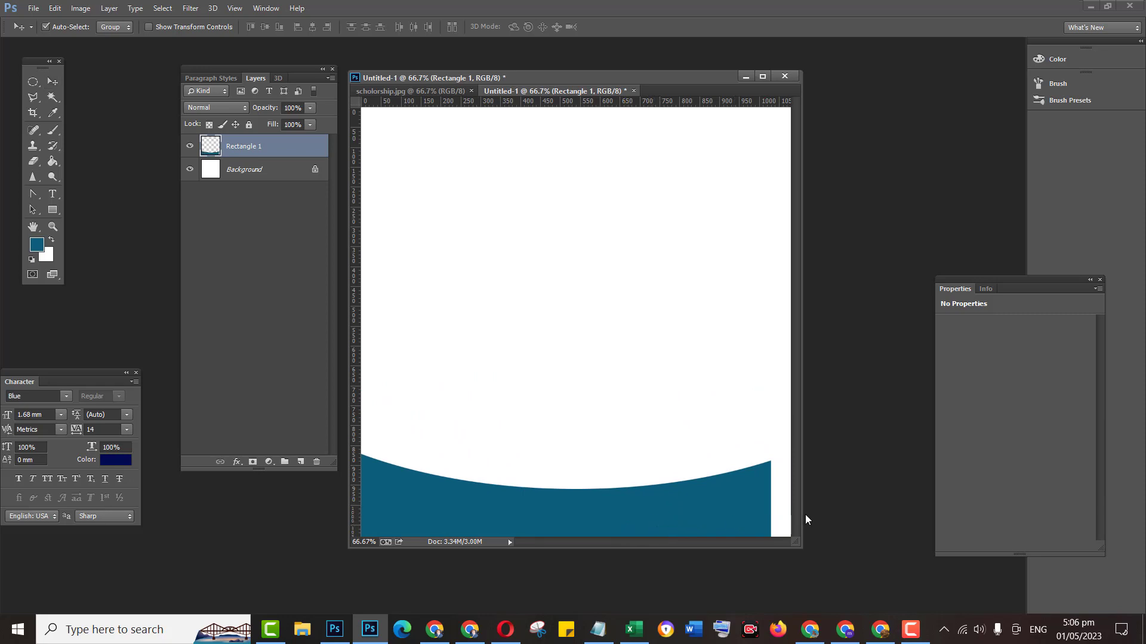
pyautogui.hotkey('ctrl', 't')
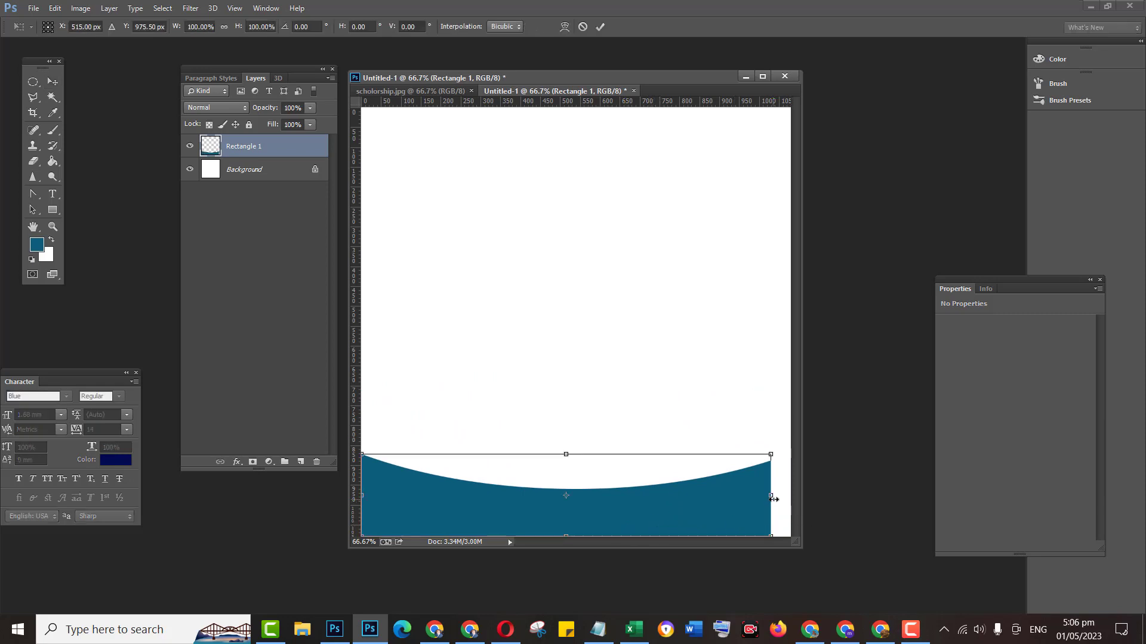
pyautogui.moveTo(774, 499); pyautogui.dragTo(790, 497)
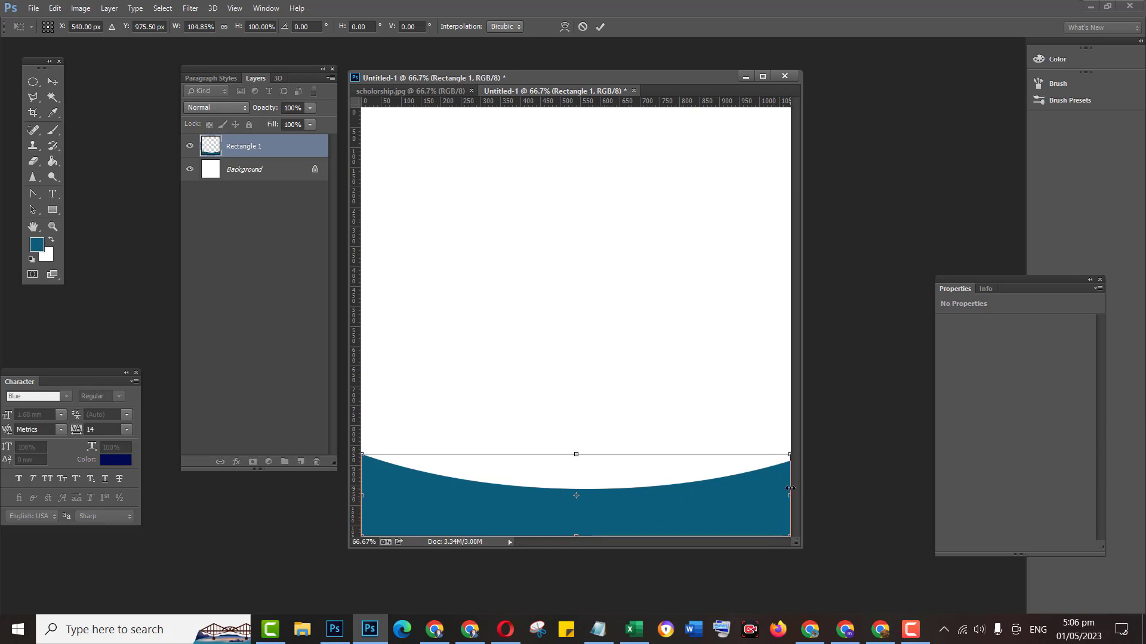
pyautogui.press('Return')
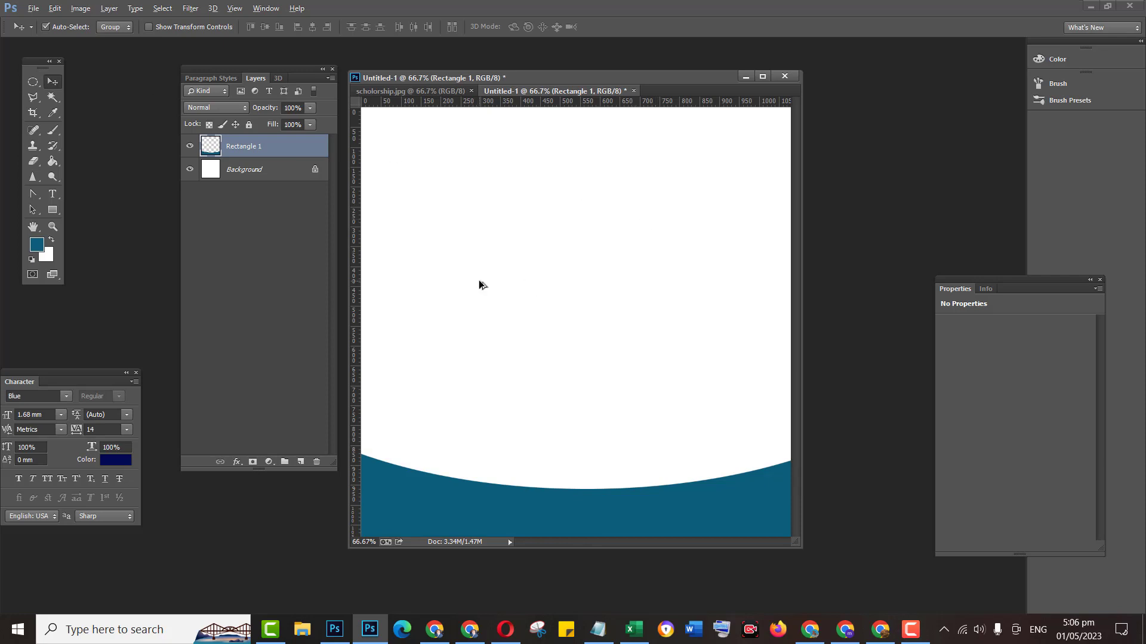
# Duplicate the curved band, flip the copy vertically, and place it along the canvas's upper edge.
pyautogui.moveTo(582, 518); pyautogui.dragTo(527, 274)
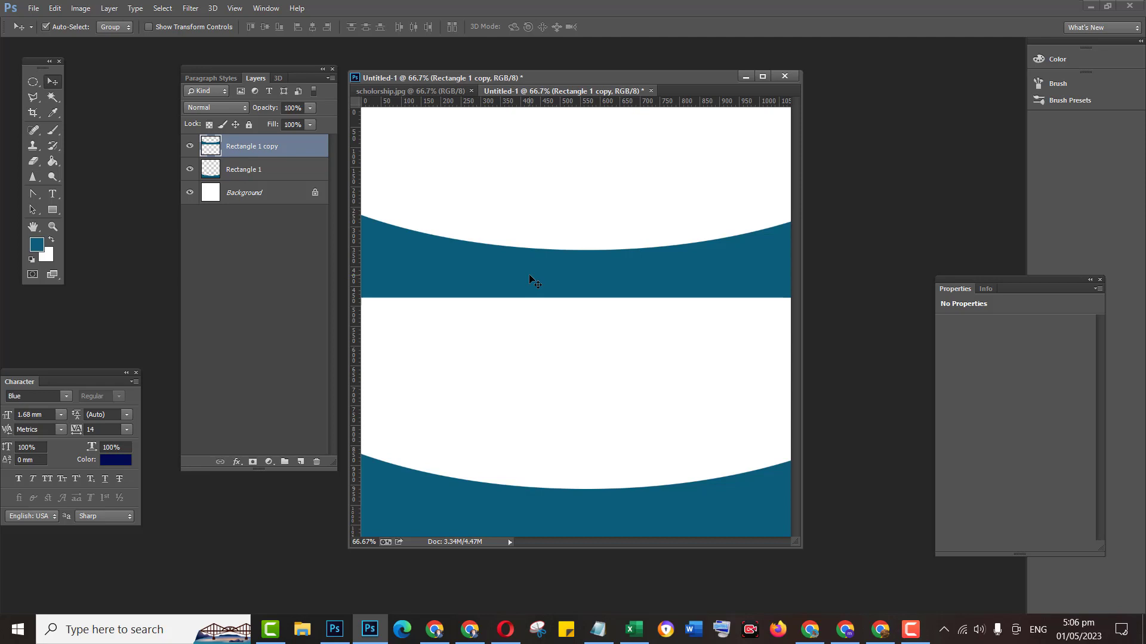
pyautogui.hotkey('ctrl', 't')
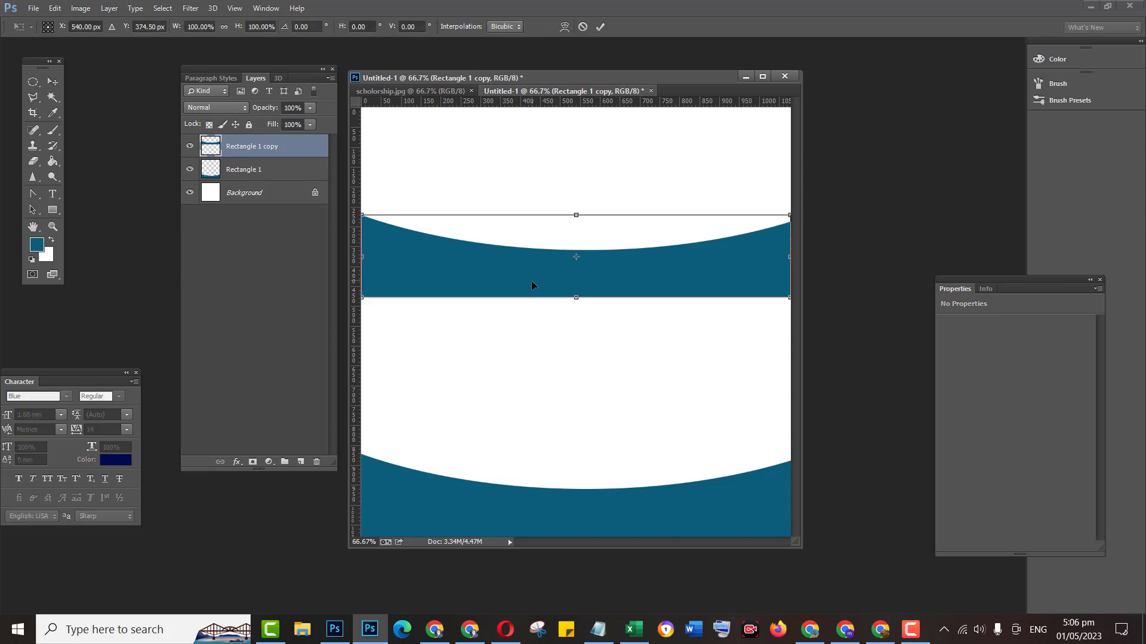
pyautogui.moveTo(578, 212); pyautogui.dragTo(577, 384)
pyautogui.press('Return')
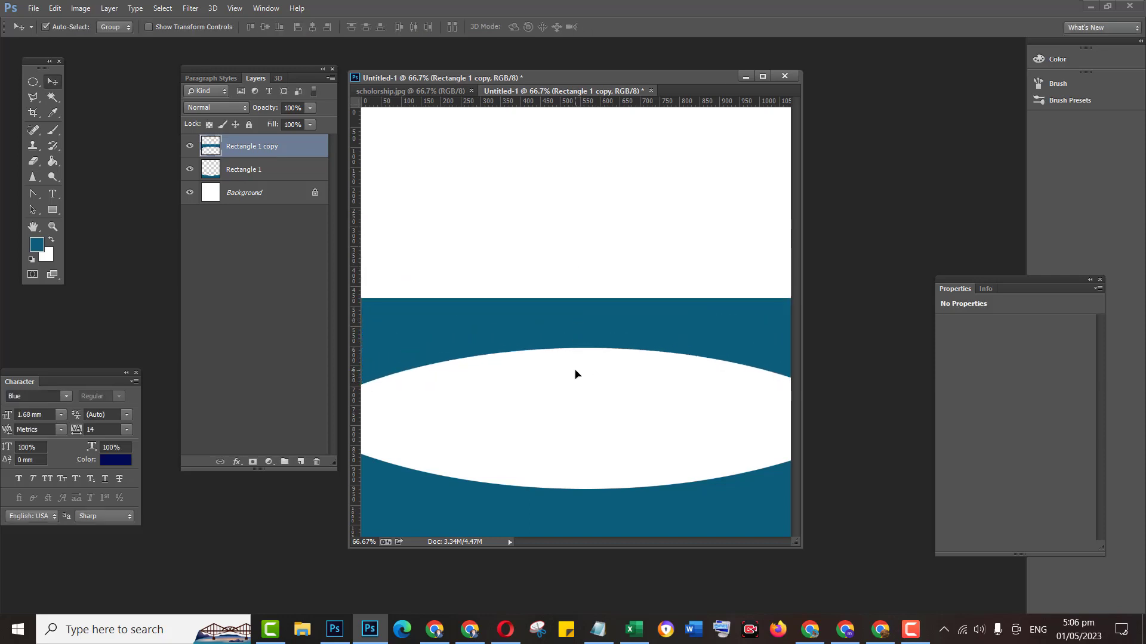
pyautogui.moveTo(578, 341); pyautogui.dragTo(516, 147)
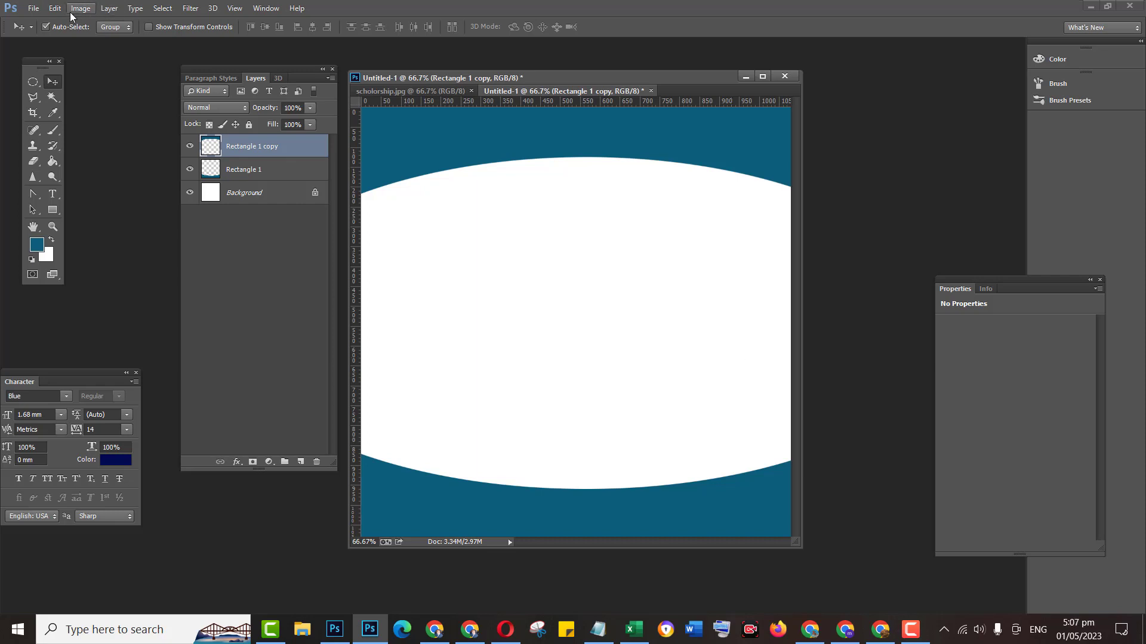
# Open the image big-ben-2393098_960_720.jpg from the Photos folder.
pyautogui.click(38, 12)
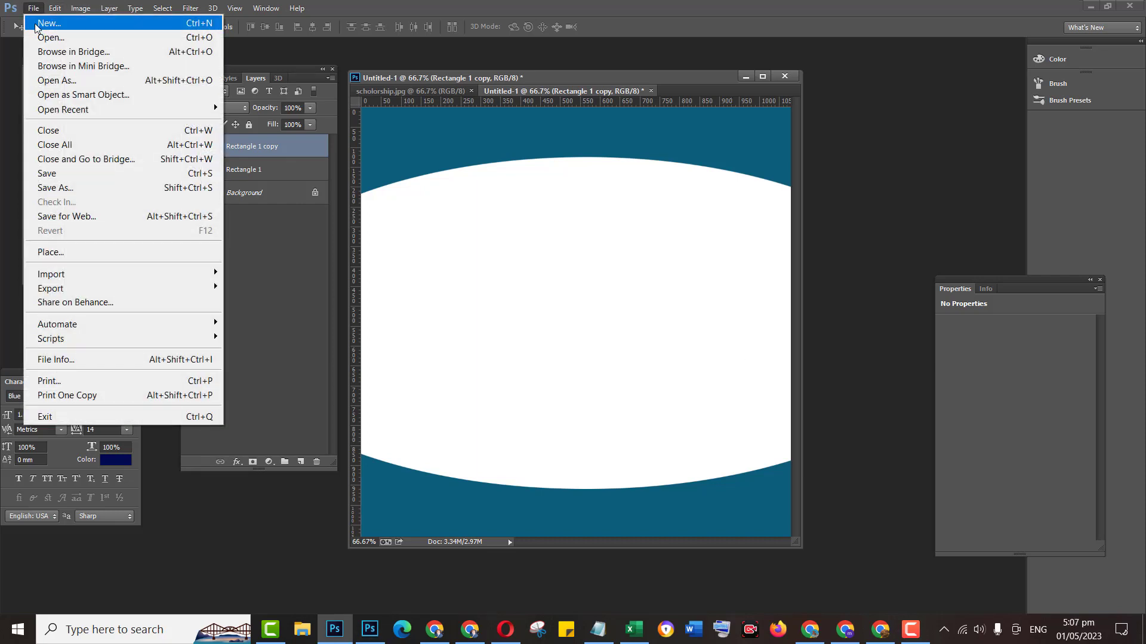
pyautogui.click(38, 35)
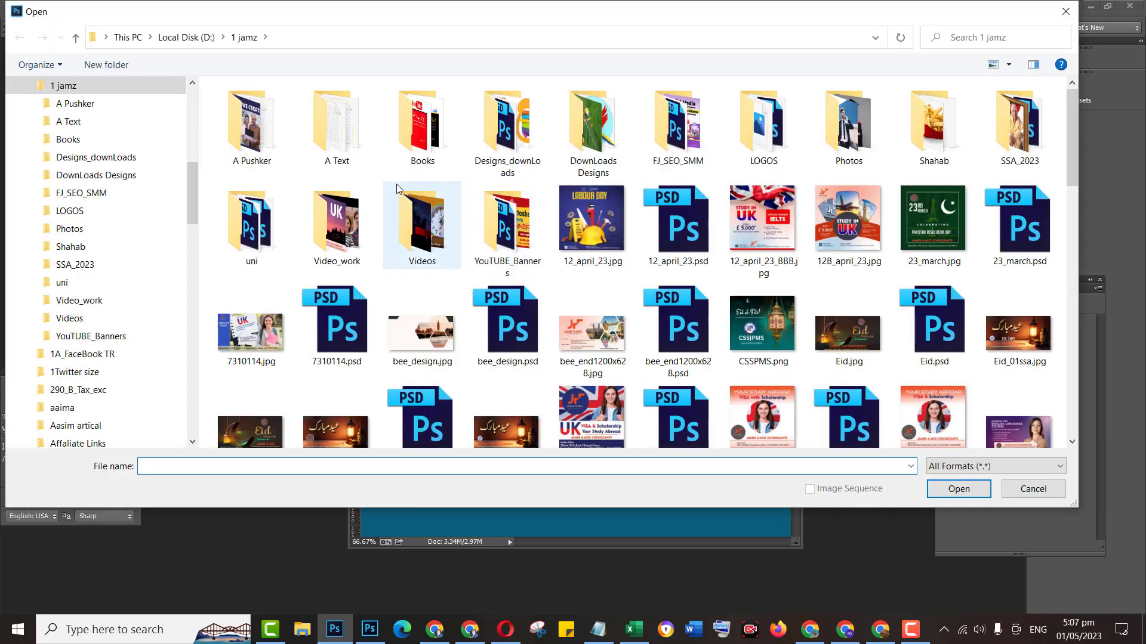
pyautogui.doubleClick(848, 131)
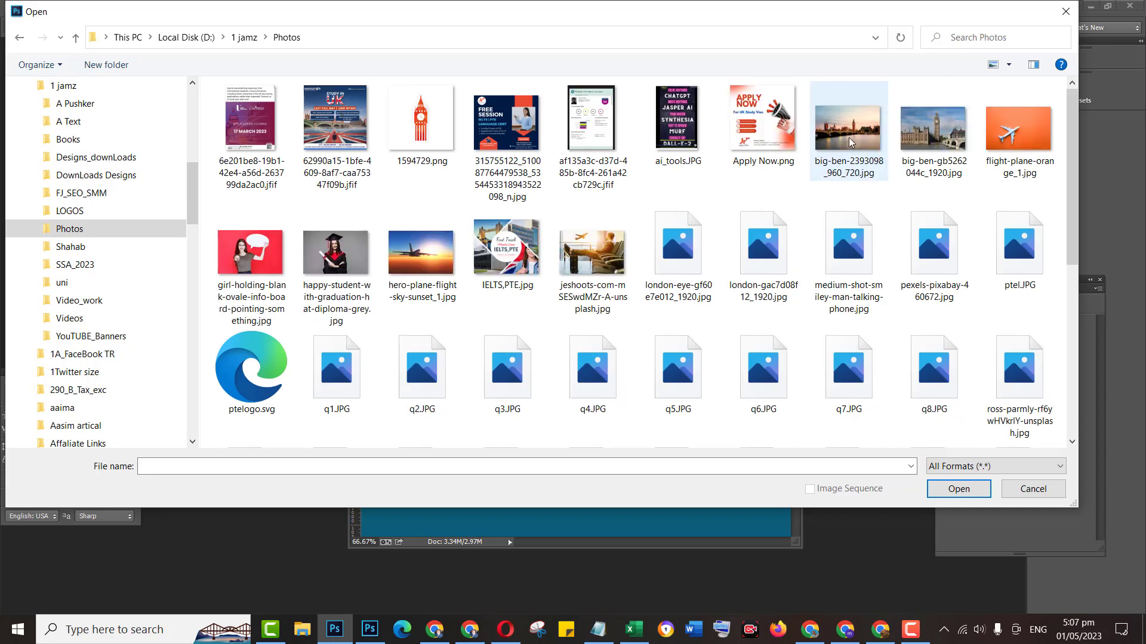
pyautogui.click(832, 135)
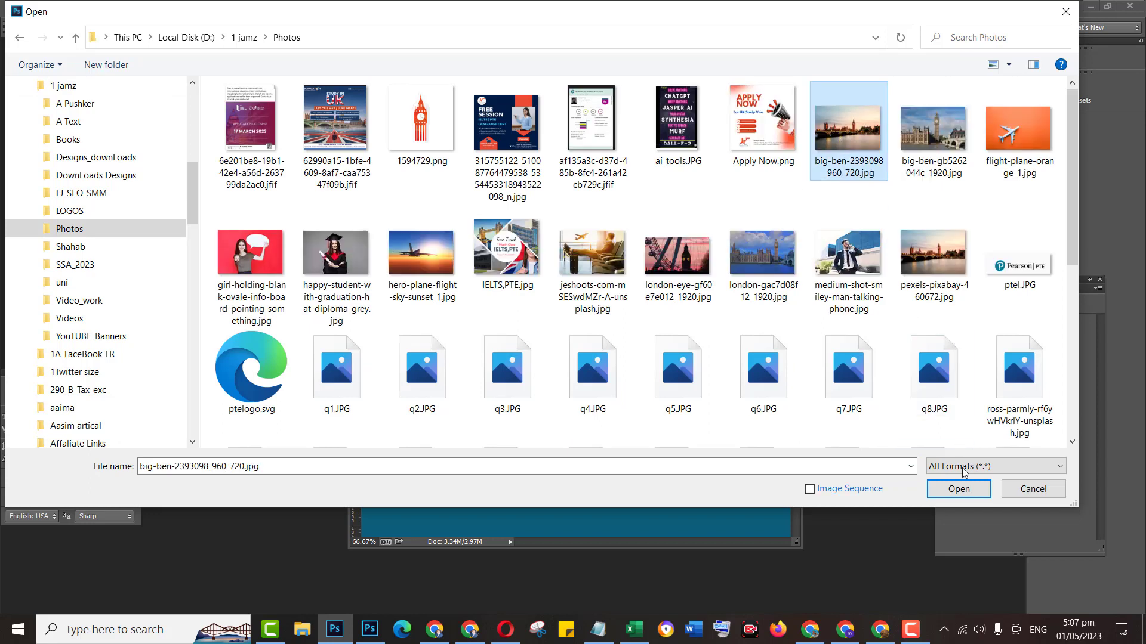
pyautogui.click(964, 490)
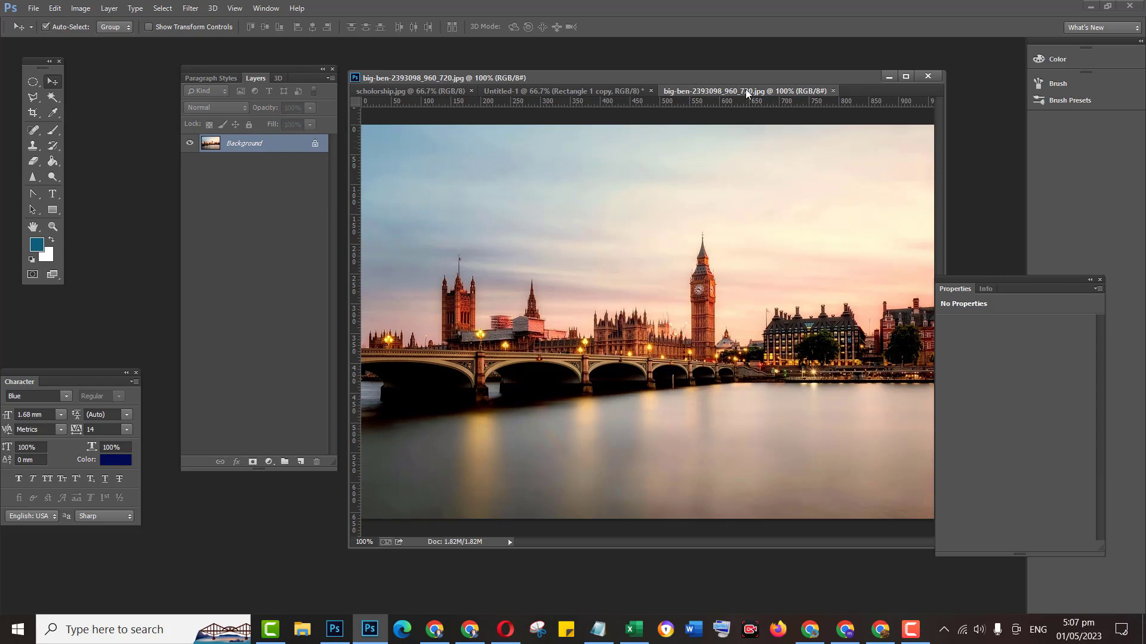
# Convert the Big Ben photo's background to a regular layer, float its window, and copy the photo into Untitled-1.
pyautogui.doubleClick(318, 145)
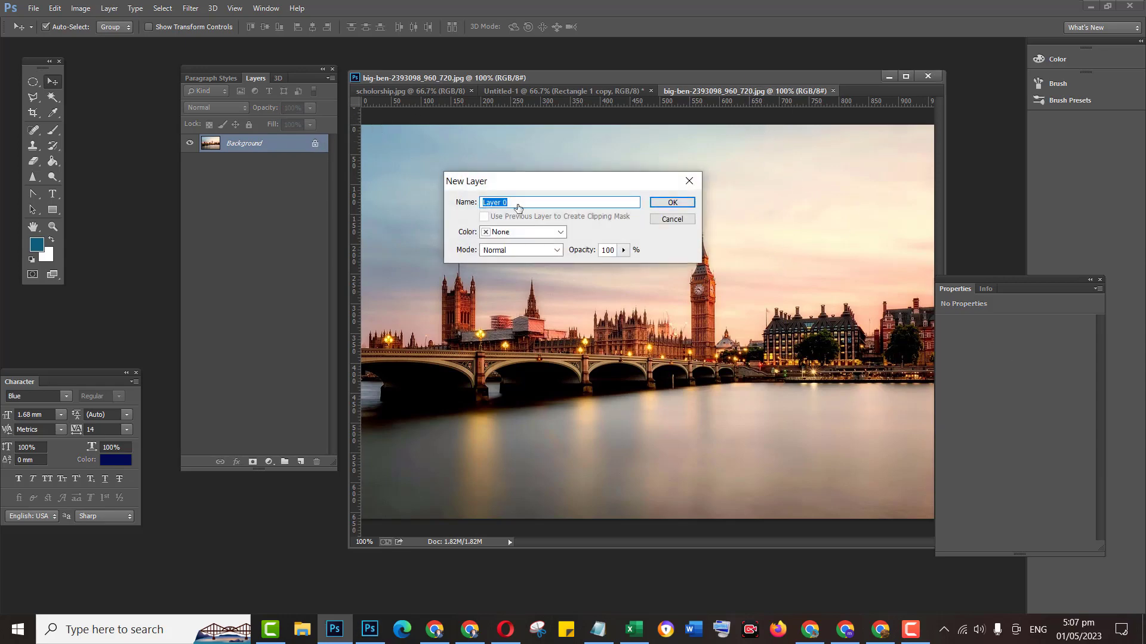
pyautogui.click(677, 207)
pyautogui.moveTo(723, 91); pyautogui.dragTo(753, 184)
pyautogui.moveTo(803, 297); pyautogui.dragTo(542, 281)
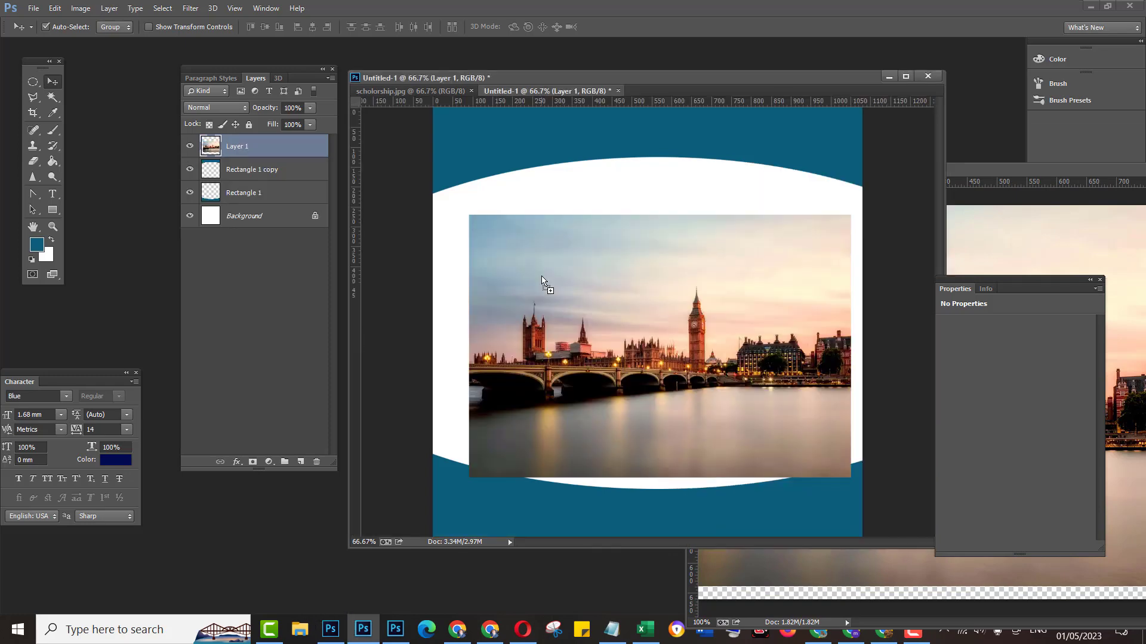
# Close the big-ben-2393098_960_720.jpg document without saving its changes.
pyautogui.moveTo(1054, 173); pyautogui.dragTo(698, 171)
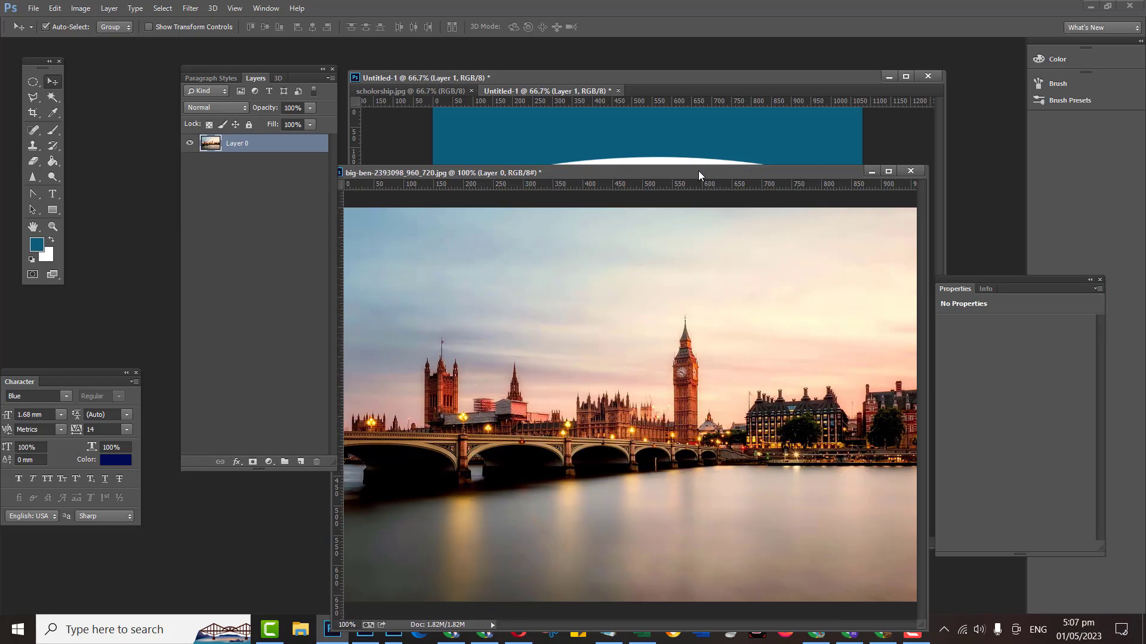
pyautogui.click(921, 171)
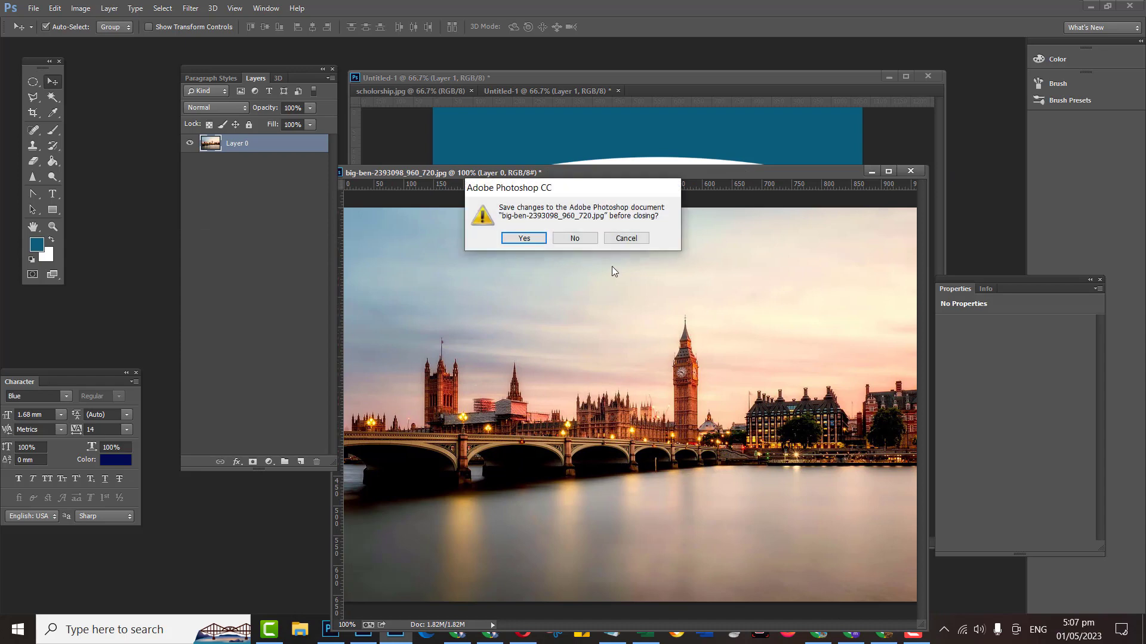
pyautogui.click(563, 241)
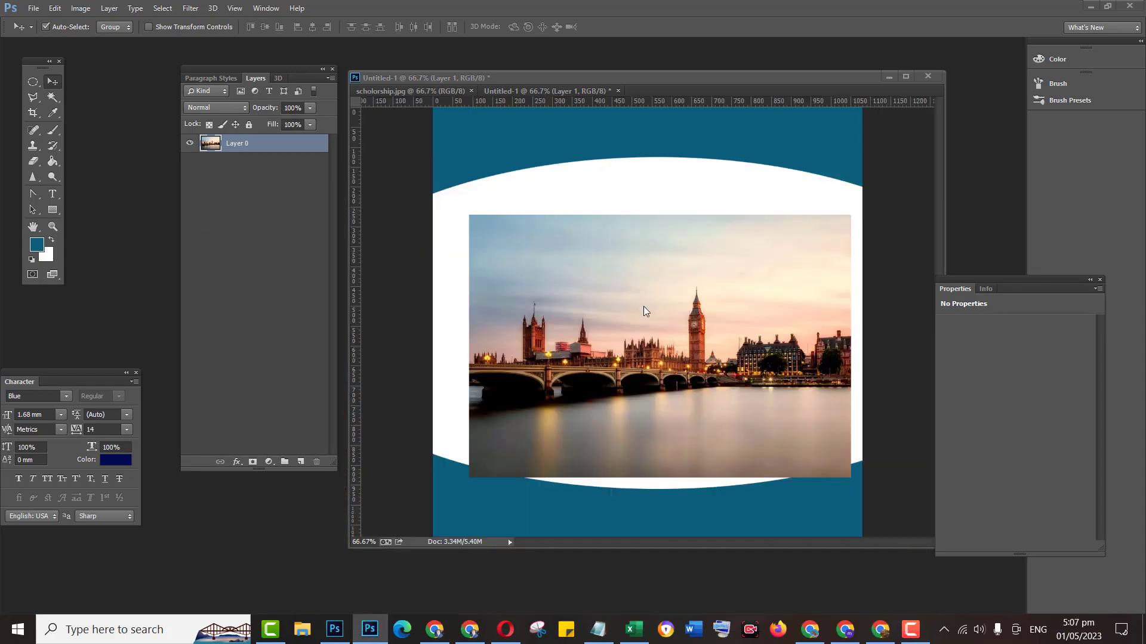
# Move the Big Ben photo to the canvas's left edge and enlarge it to about 126% width and 144% height.
pyautogui.moveTo(644, 306); pyautogui.dragTo(633, 265)
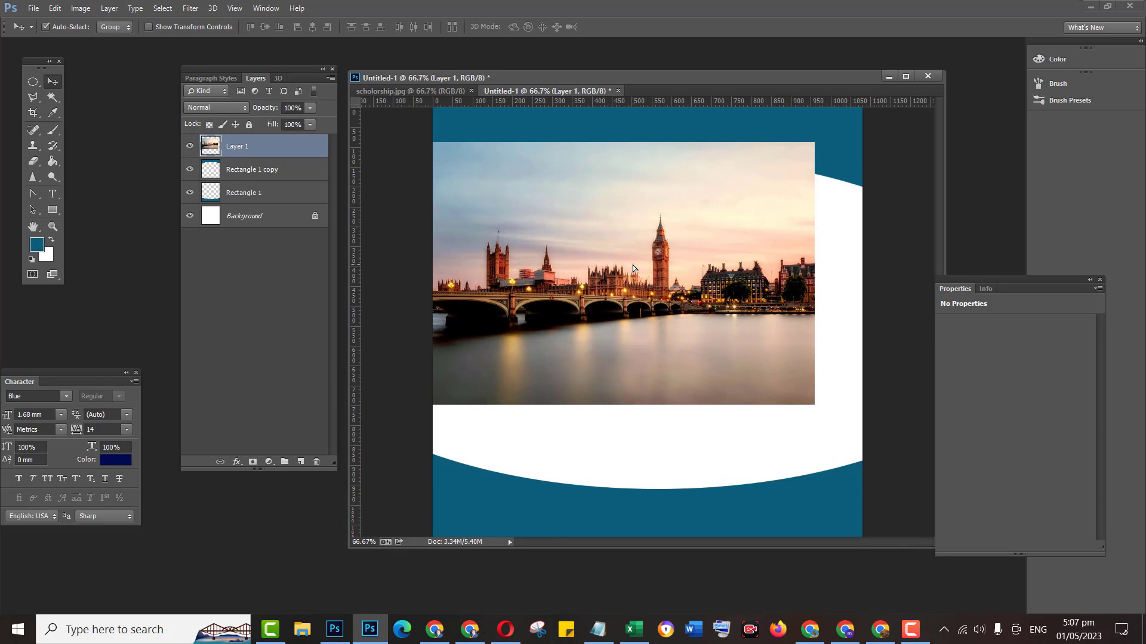
pyautogui.hotkey('ctrl', 't')
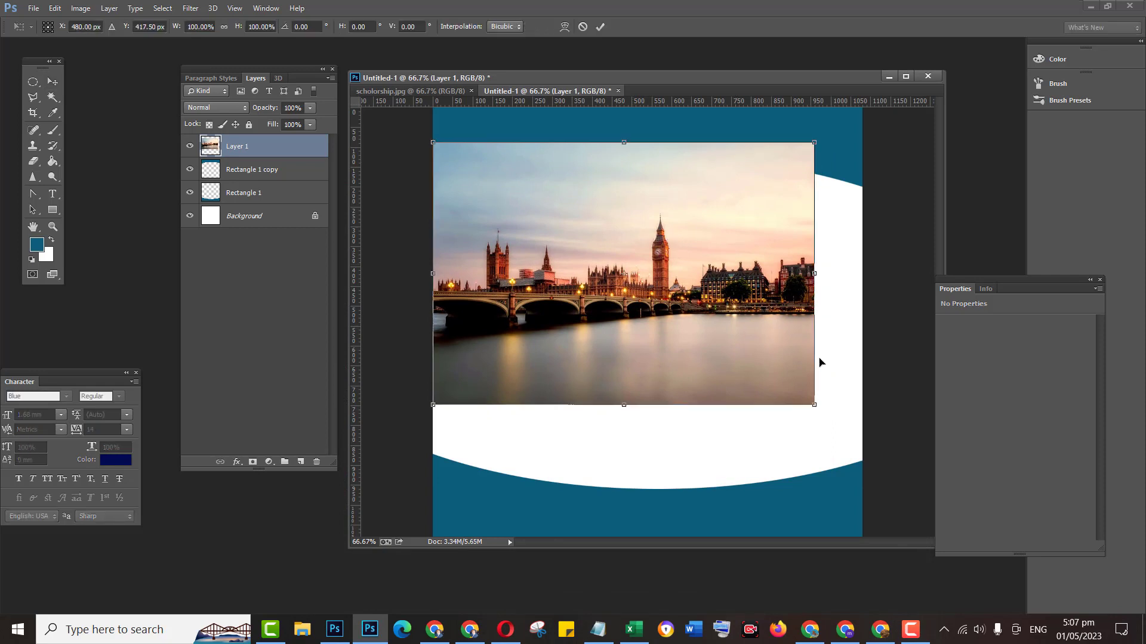
pyautogui.moveTo(815, 407); pyautogui.dragTo(914, 521)
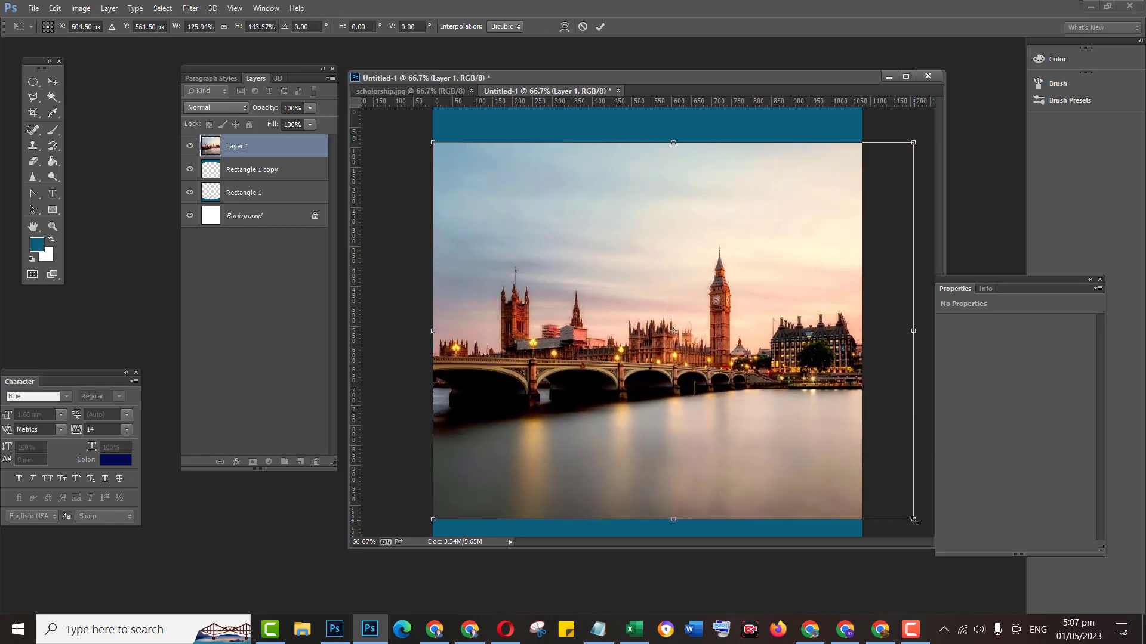
pyautogui.press('Return')
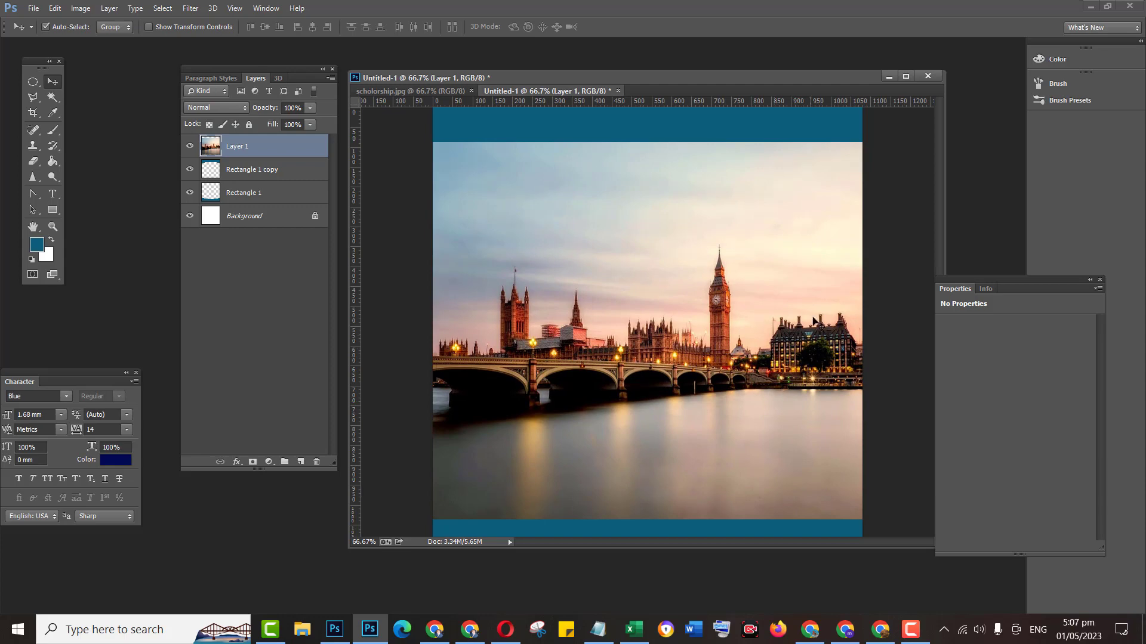
# Shift the Big Ben photo slightly up and left, and place its layer beneath both curved blue bands.
pyautogui.moveTo(813, 322); pyautogui.dragTo(795, 313)
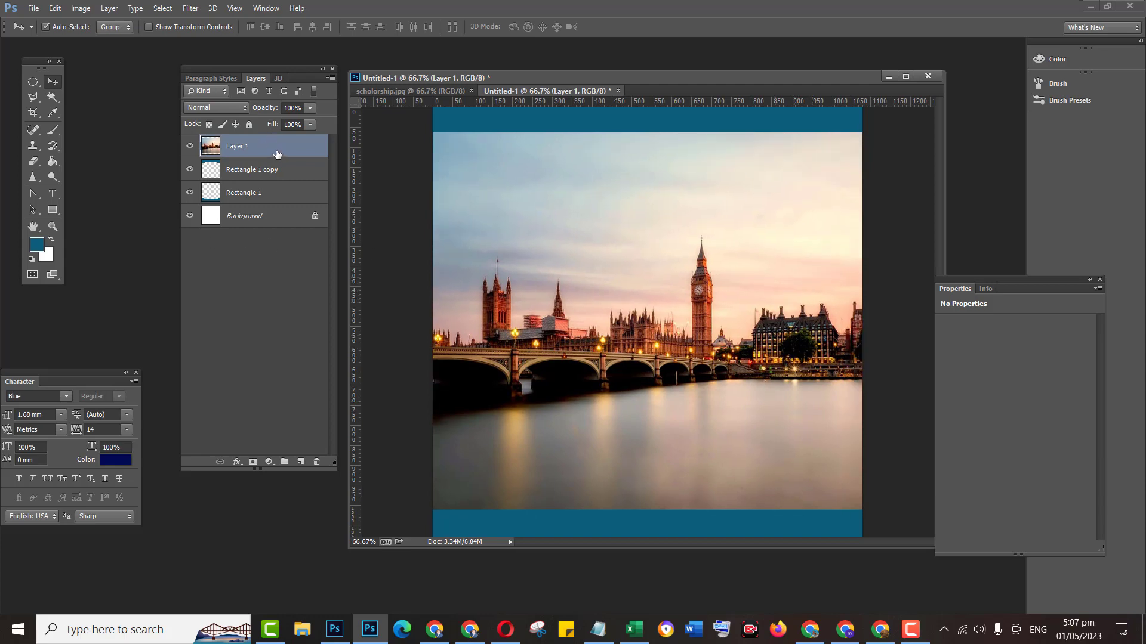
pyautogui.moveTo(277, 151); pyautogui.dragTo(271, 198)
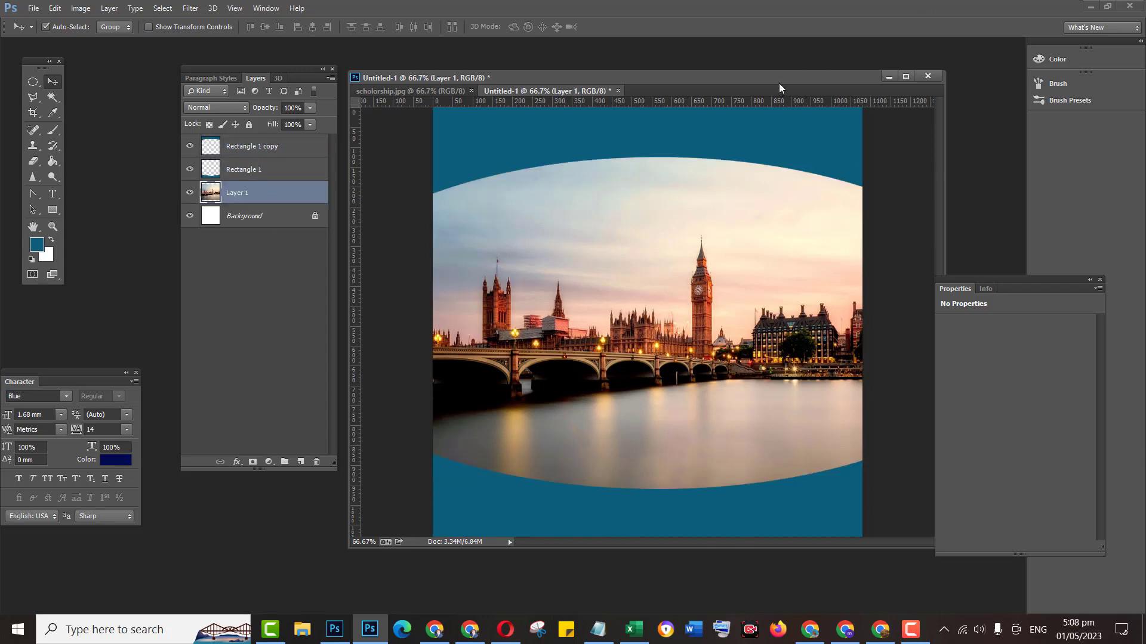
pyautogui.moveTo(779, 84); pyautogui.dragTo(758, 85)
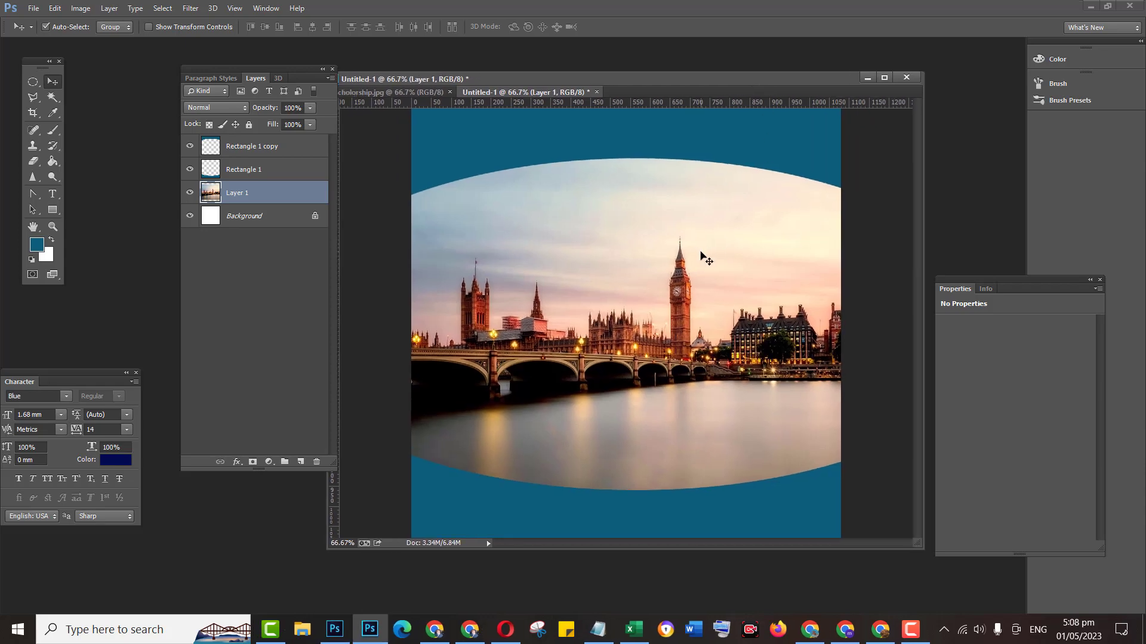
pyautogui.moveTo(639, 82); pyautogui.dragTo(645, 80)
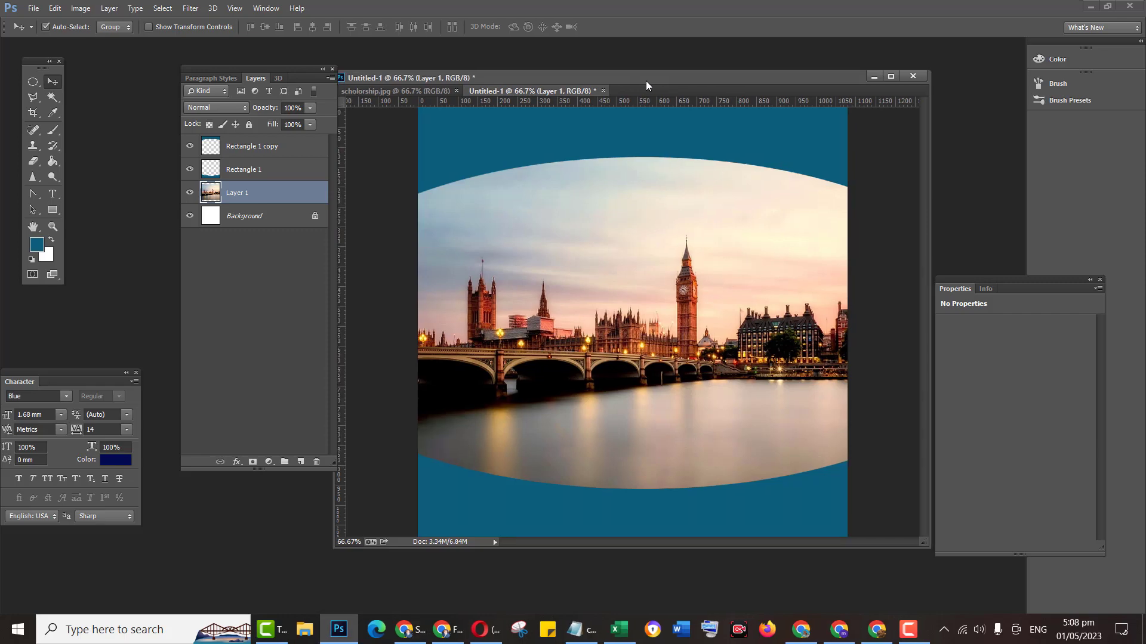
# Add a Drop Shadow with a 12 px distance to the upper blue band's layer, Rectangle 1 copy.
pyautogui.click(477, 134)
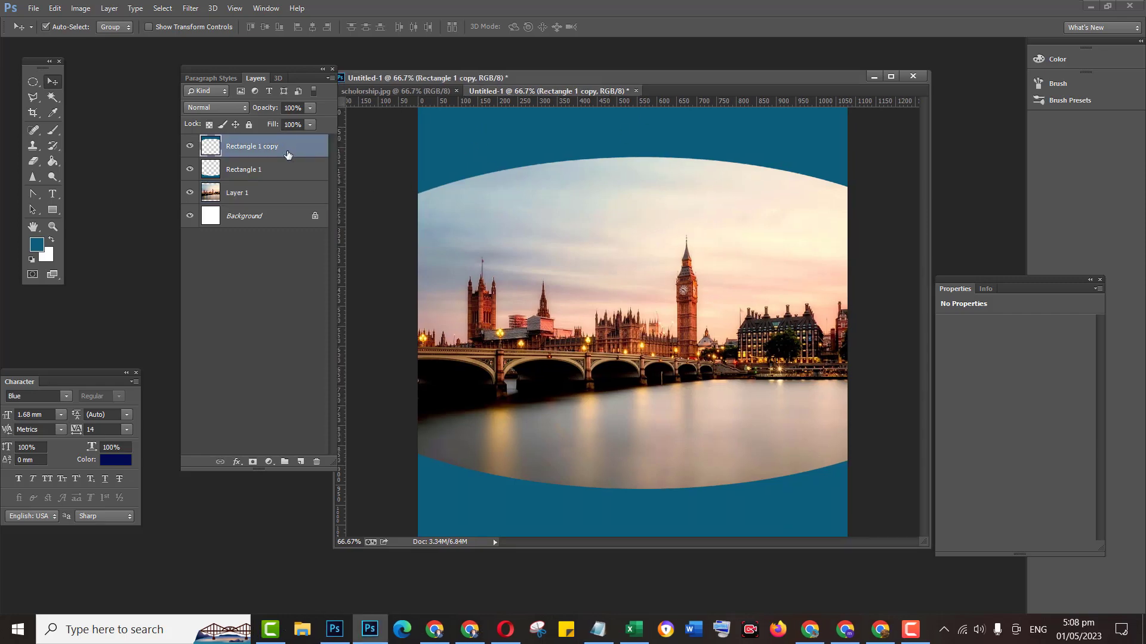
pyautogui.doubleClick(287, 155)
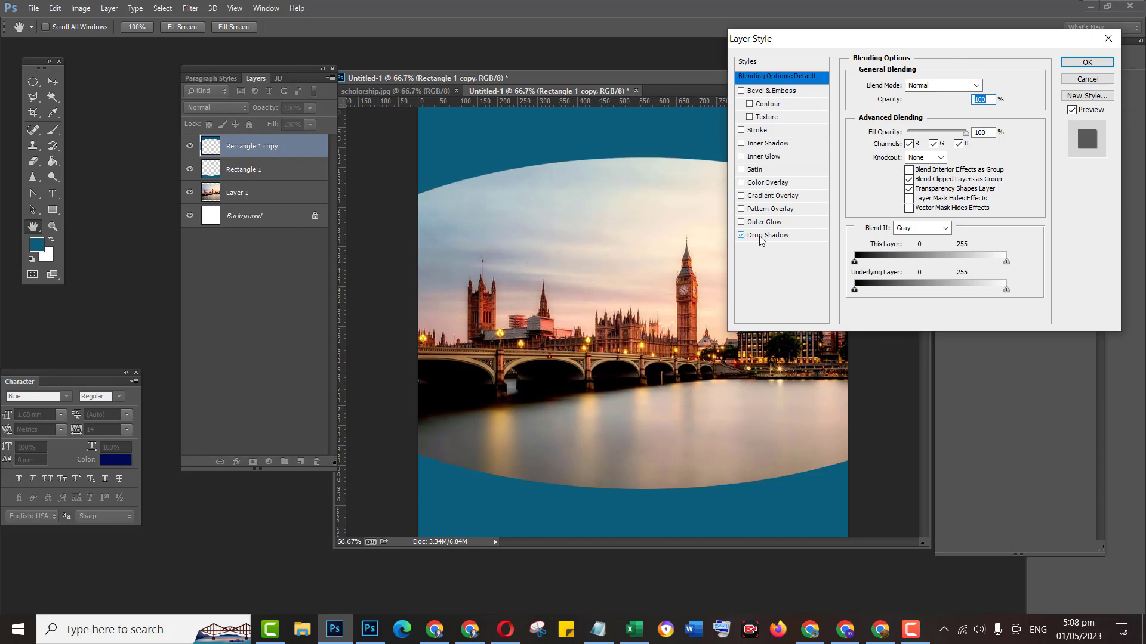
pyautogui.click(761, 239)
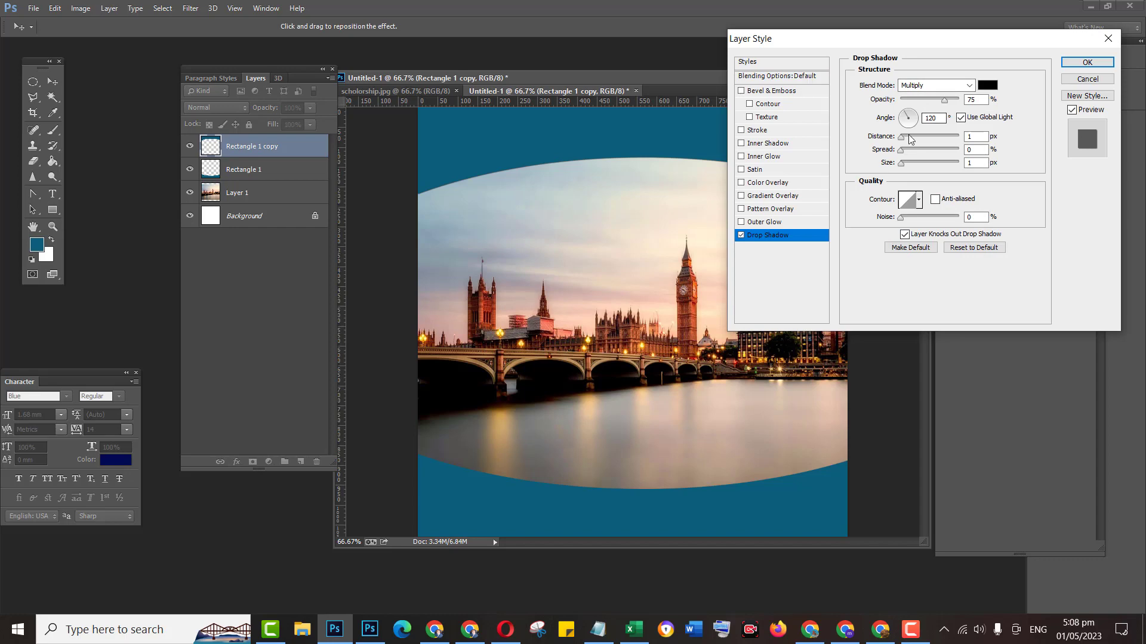
pyautogui.moveTo(903, 141); pyautogui.dragTo(908, 140)
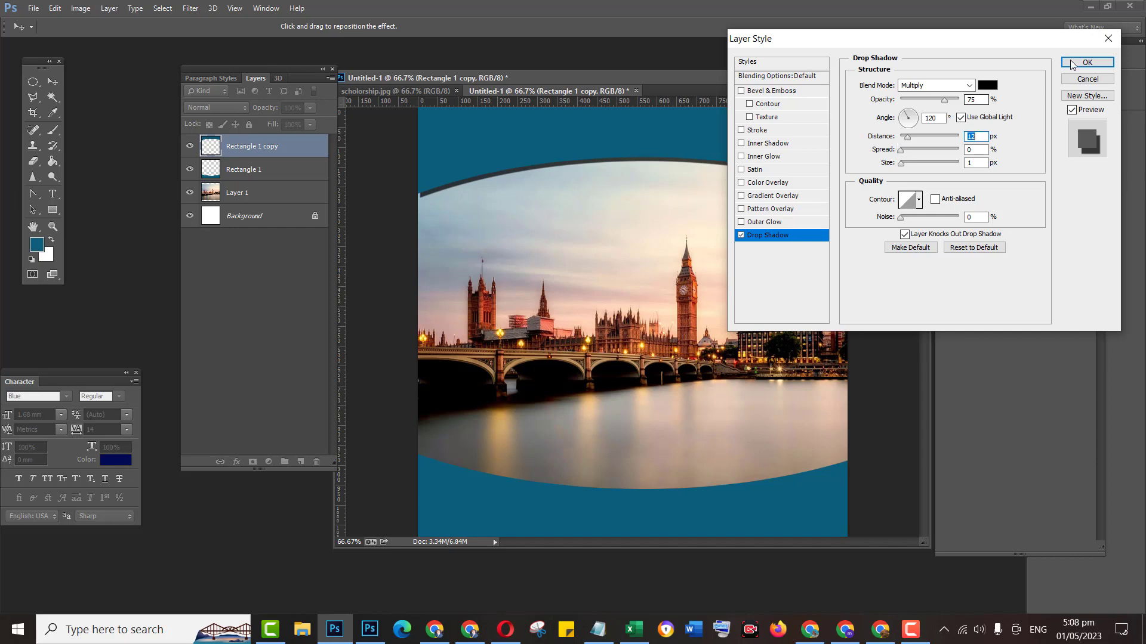
pyautogui.click(1087, 62)
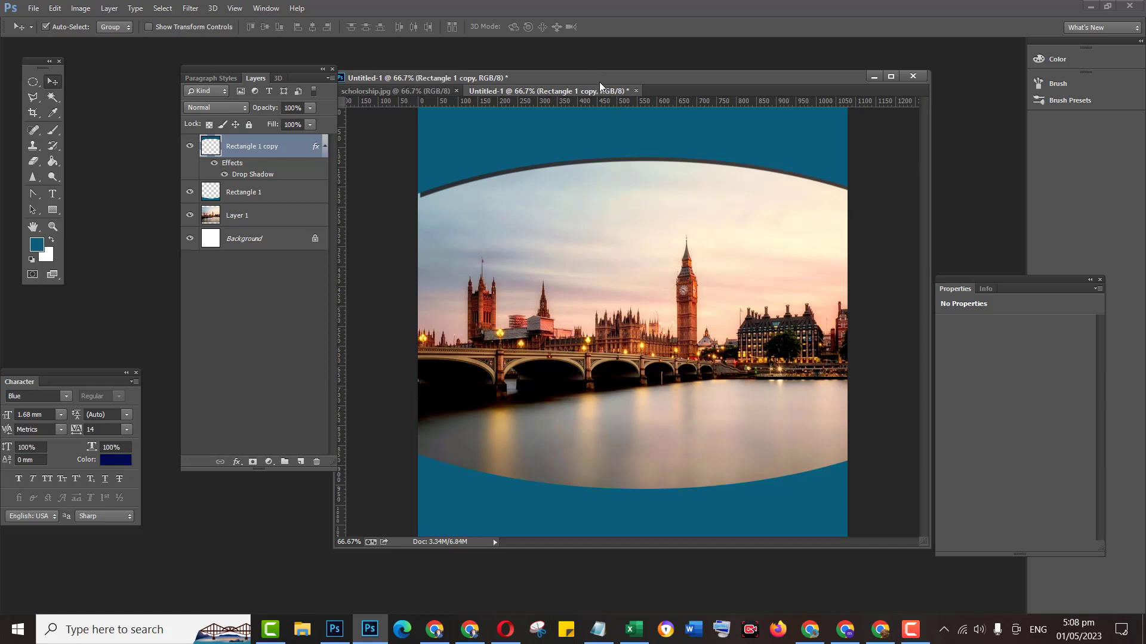
pyautogui.moveTo(599, 82); pyautogui.dragTo(570, 80)
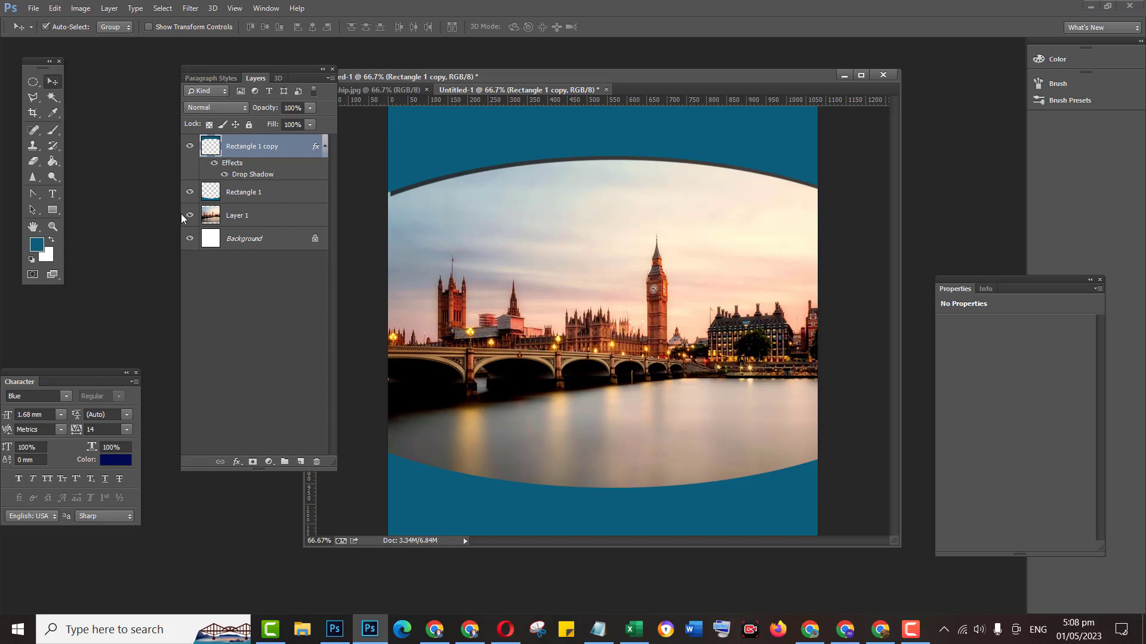
# Delete both band layers and the Big Ben photo layer, keeping only the Background in Untitled-1.
pyautogui.click(317, 462)
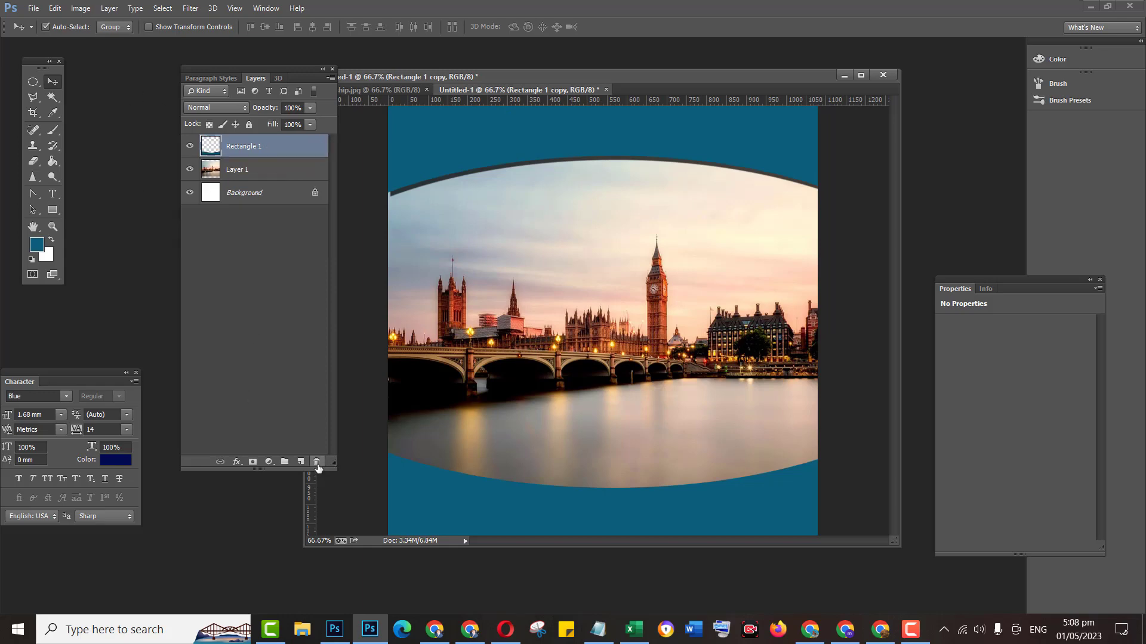
pyautogui.click(317, 463)
pyautogui.click(316, 463)
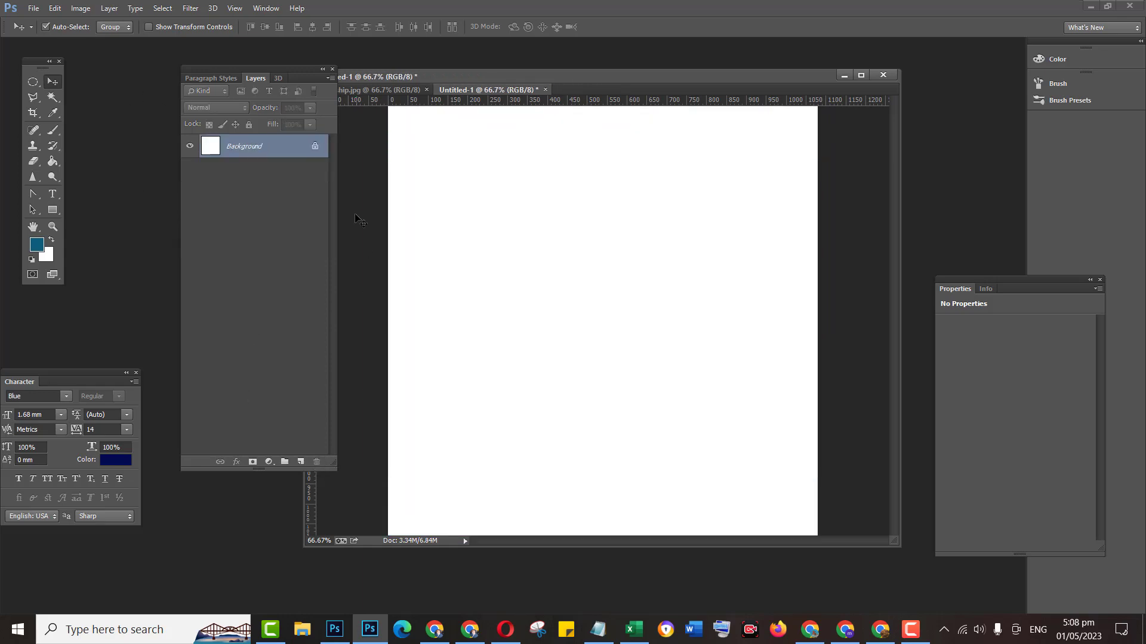
pyautogui.moveTo(658, 73); pyautogui.dragTo(614, 70)
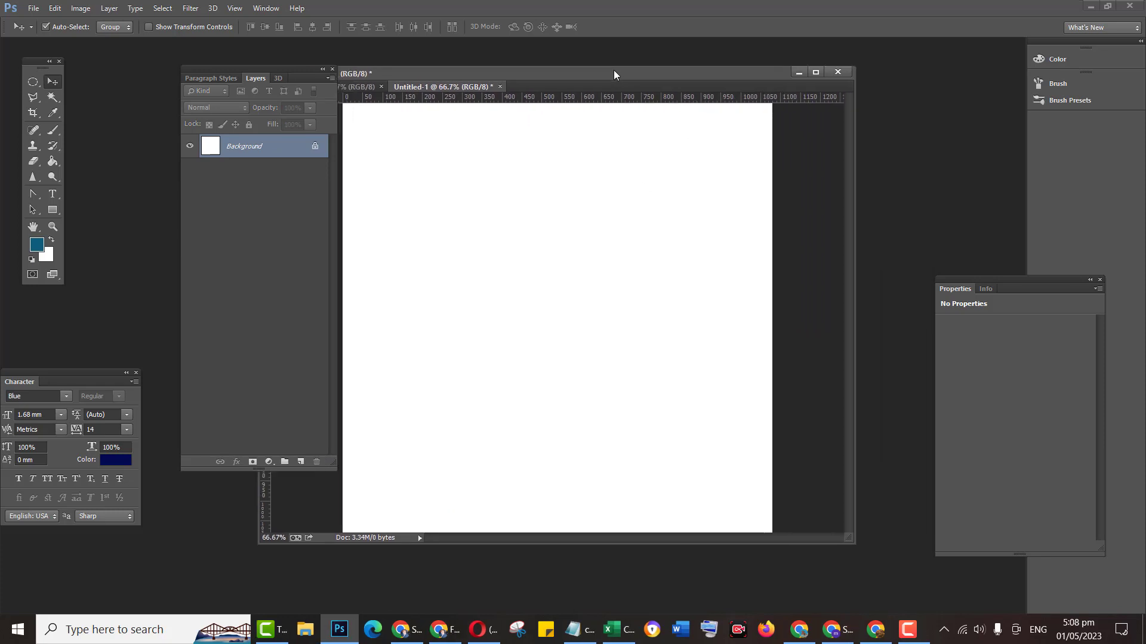
pyautogui.moveTo(306, 71); pyautogui.dragTo(253, 64)
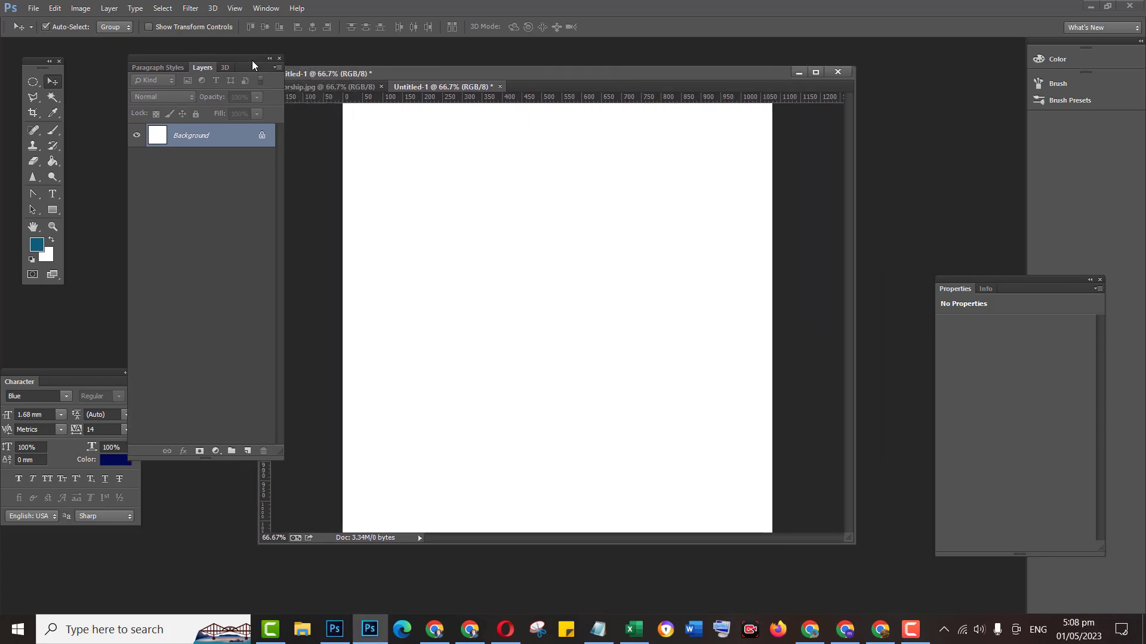
# Draw a blue rectangle shape about 986 px wide and 237 px high across the lower half of the canvas.
pyautogui.click(52, 211)
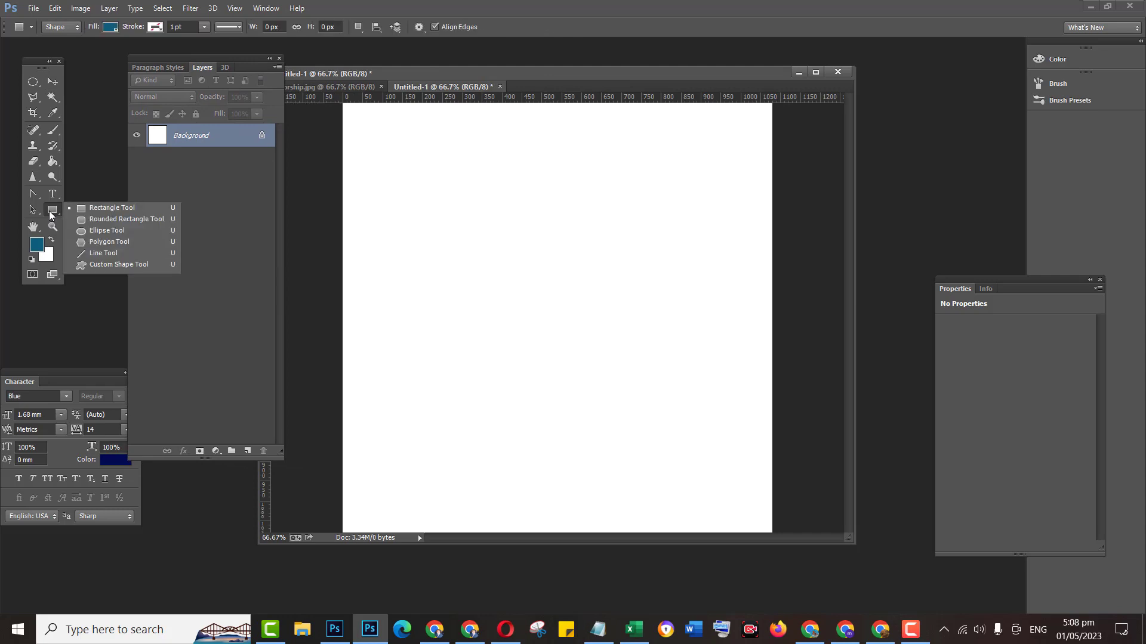
pyautogui.click(95, 210)
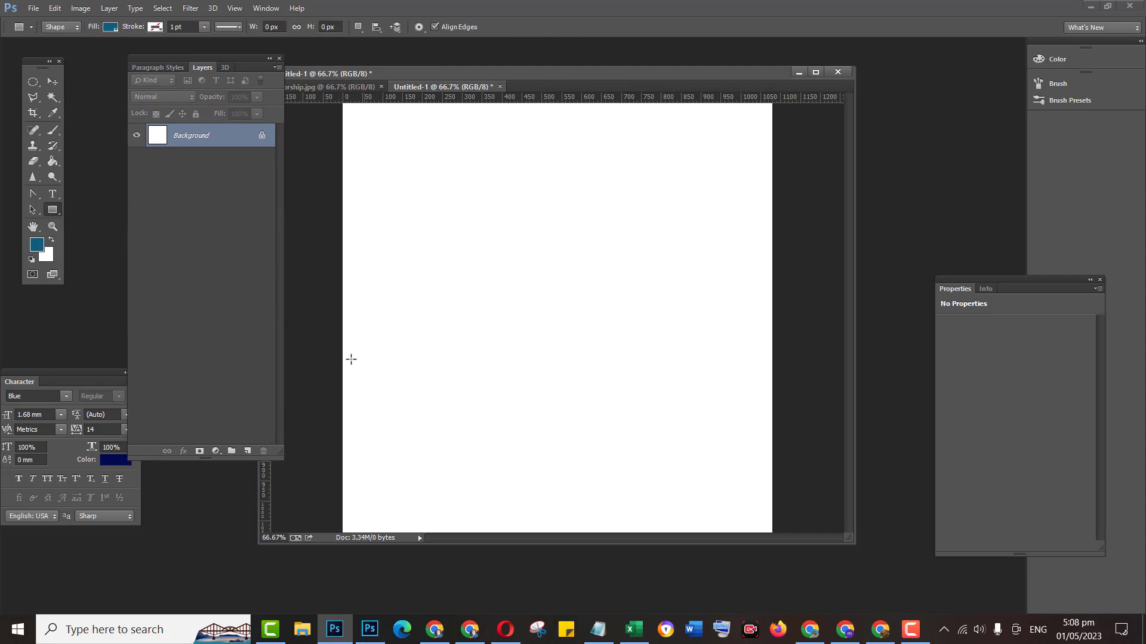
pyautogui.moveTo(357, 354); pyautogui.dragTo(749, 447)
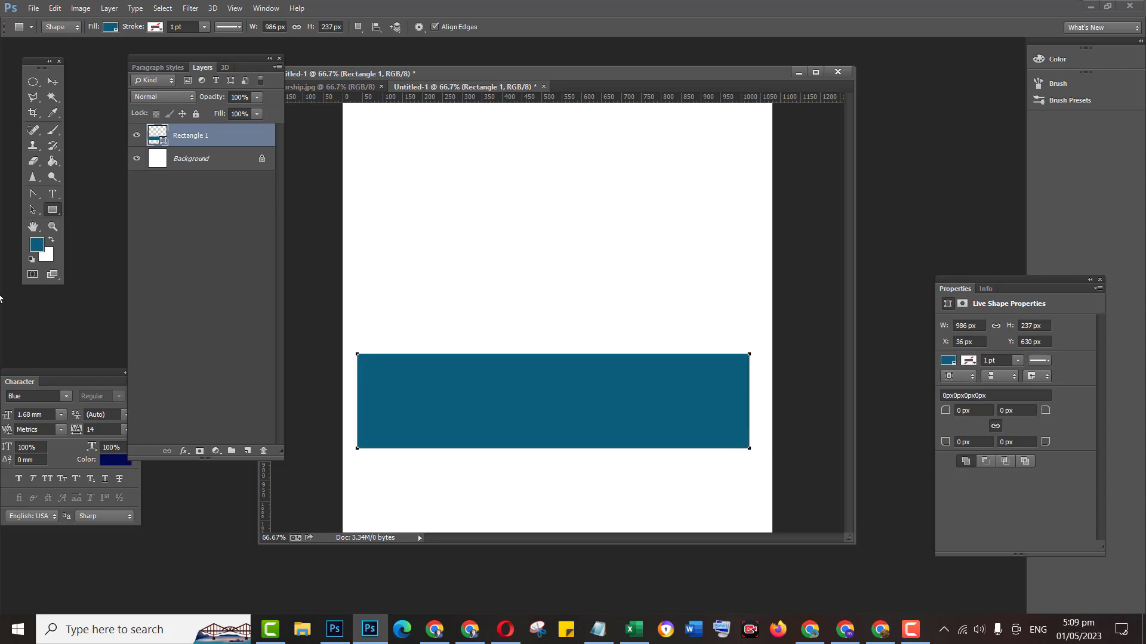
# Add an anchor point at the middle of the rectangle's top edge and pull it upward into an arch.
pyautogui.click(33, 194)
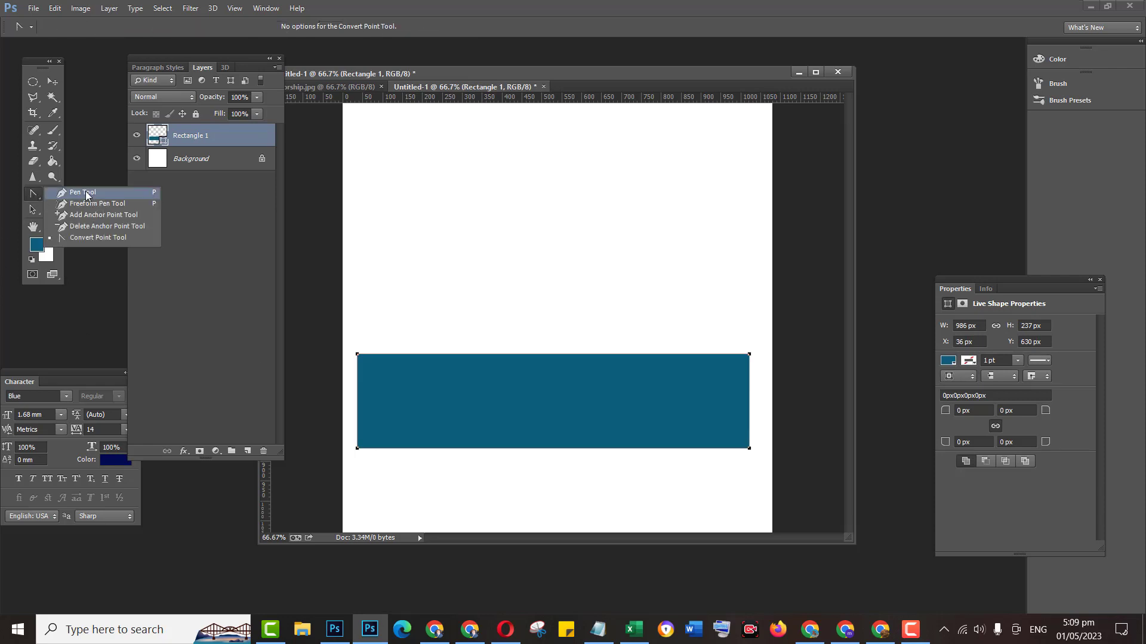
pyautogui.click(107, 215)
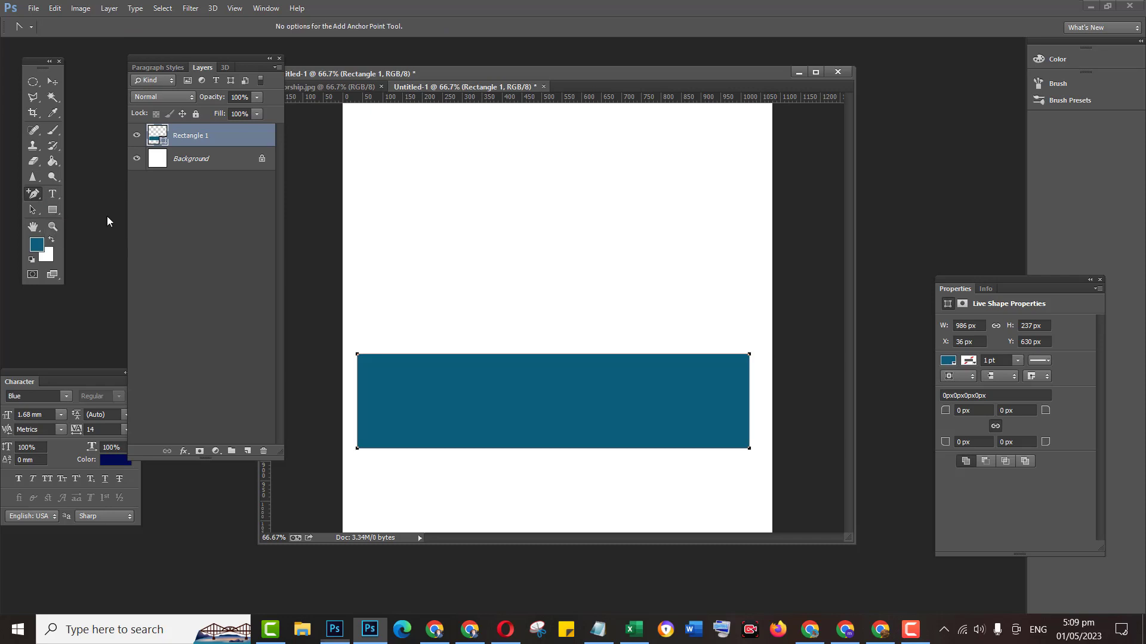
pyautogui.click(554, 355)
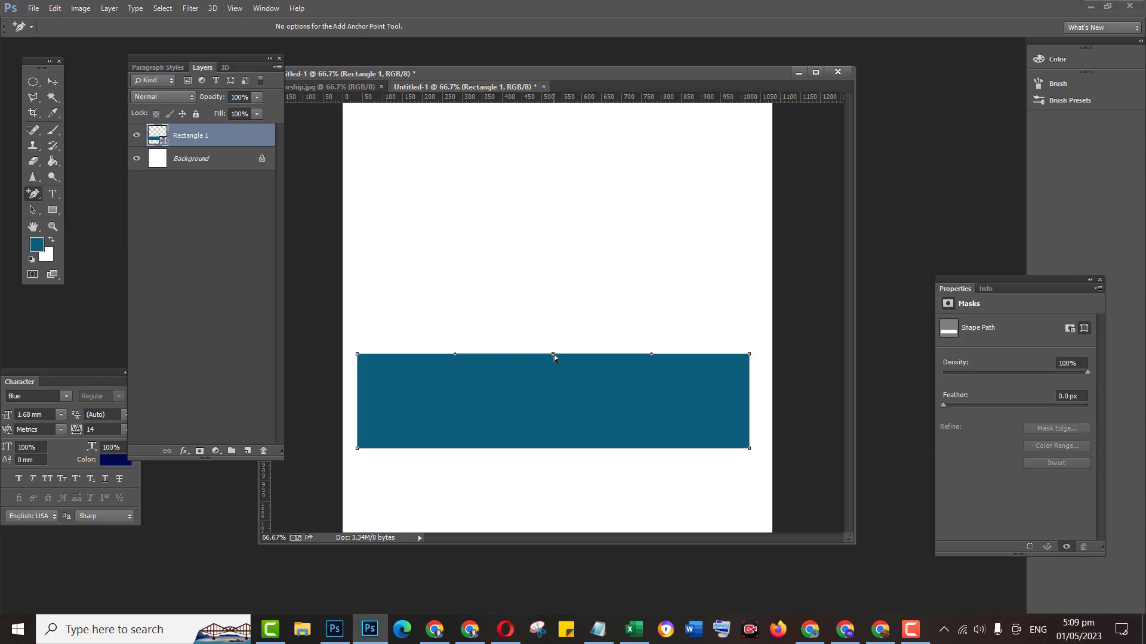
pyautogui.moveTo(553, 356); pyautogui.dragTo(561, 266)
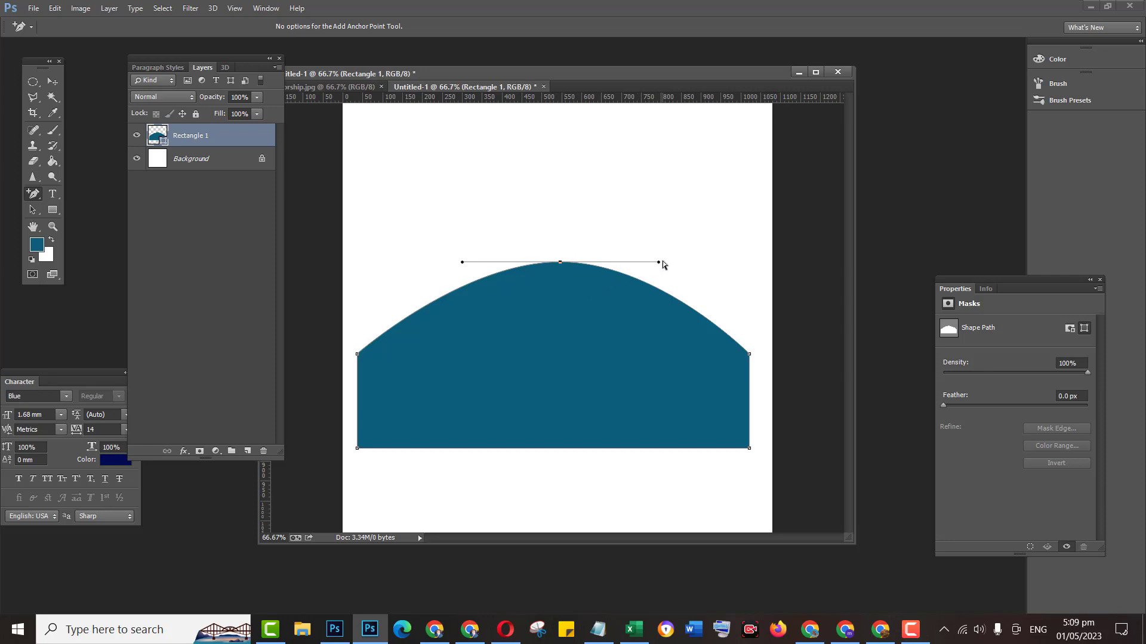
# Reshape the arch into a lopsided dome by adjusting its direction handles, upper-left corner and top anchor point.
pyautogui.moveTo(658, 263); pyautogui.dragTo(722, 376)
pyautogui.moveTo(729, 407); pyautogui.dragTo(612, 479)
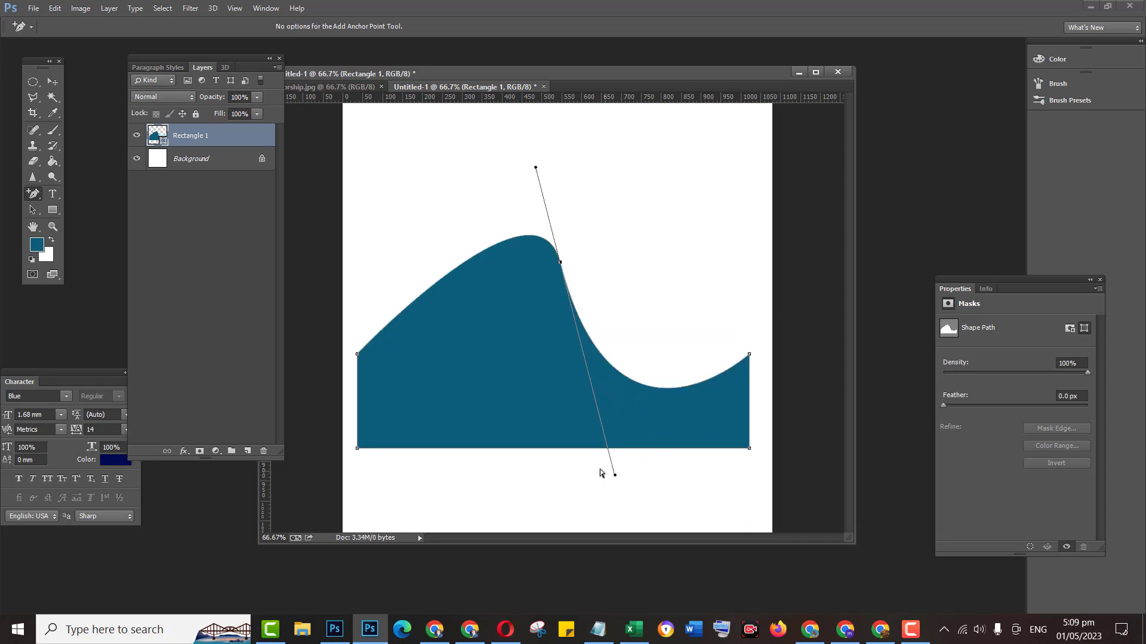
pyautogui.moveTo(535, 170); pyautogui.dragTo(466, 310)
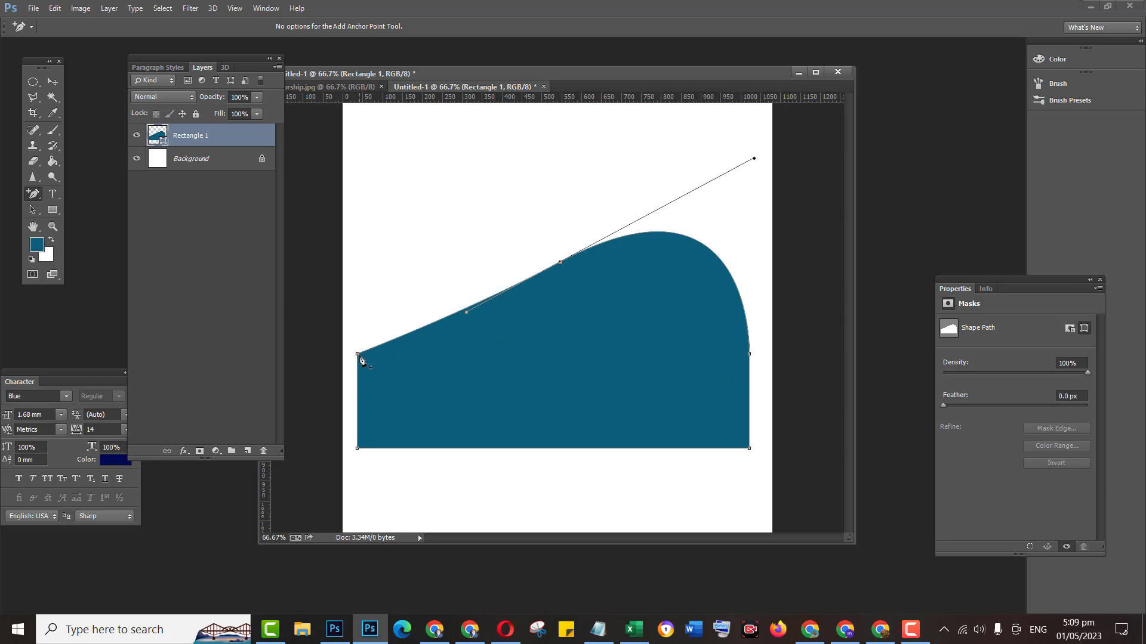
pyautogui.moveTo(361, 359); pyautogui.dragTo(434, 398)
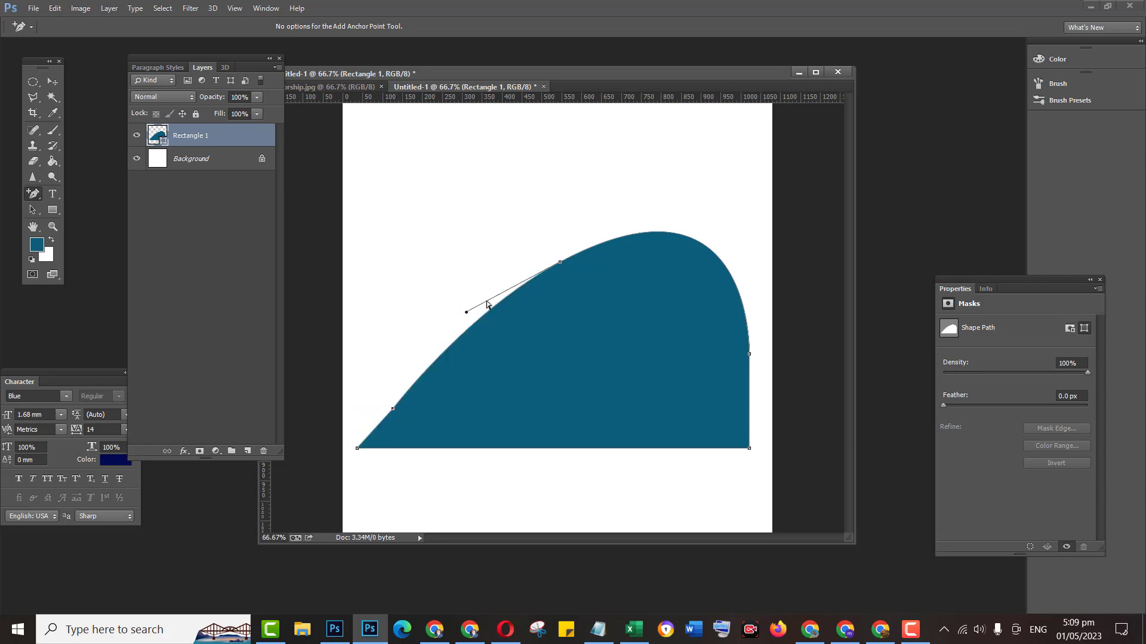
pyautogui.moveTo(466, 311); pyautogui.dragTo(393, 248)
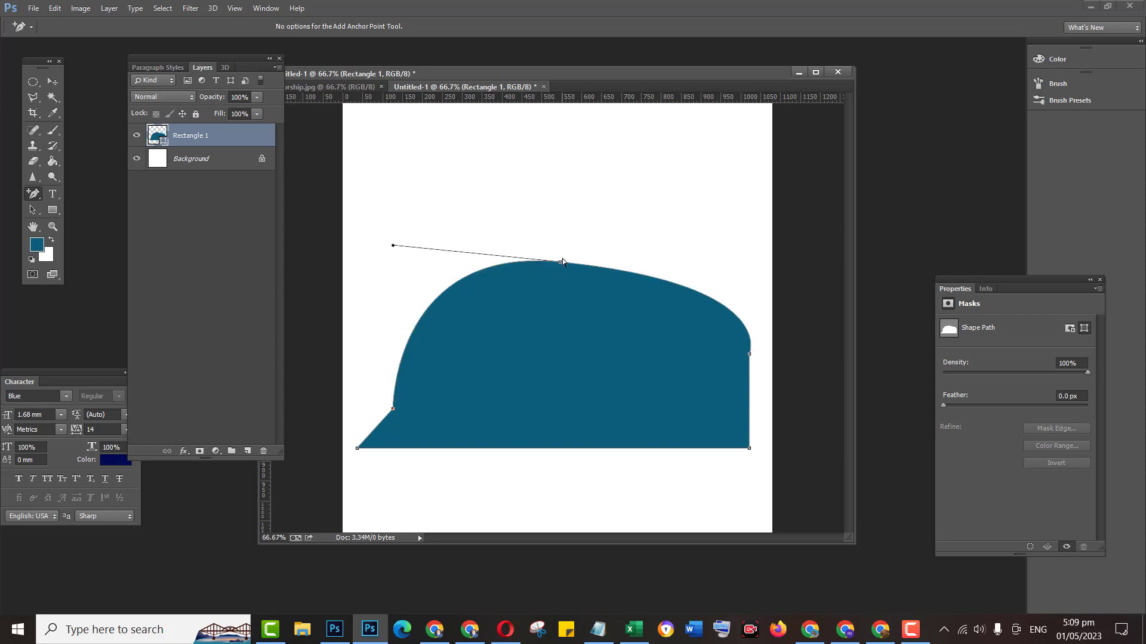
pyautogui.moveTo(560, 264); pyautogui.dragTo(542, 230)
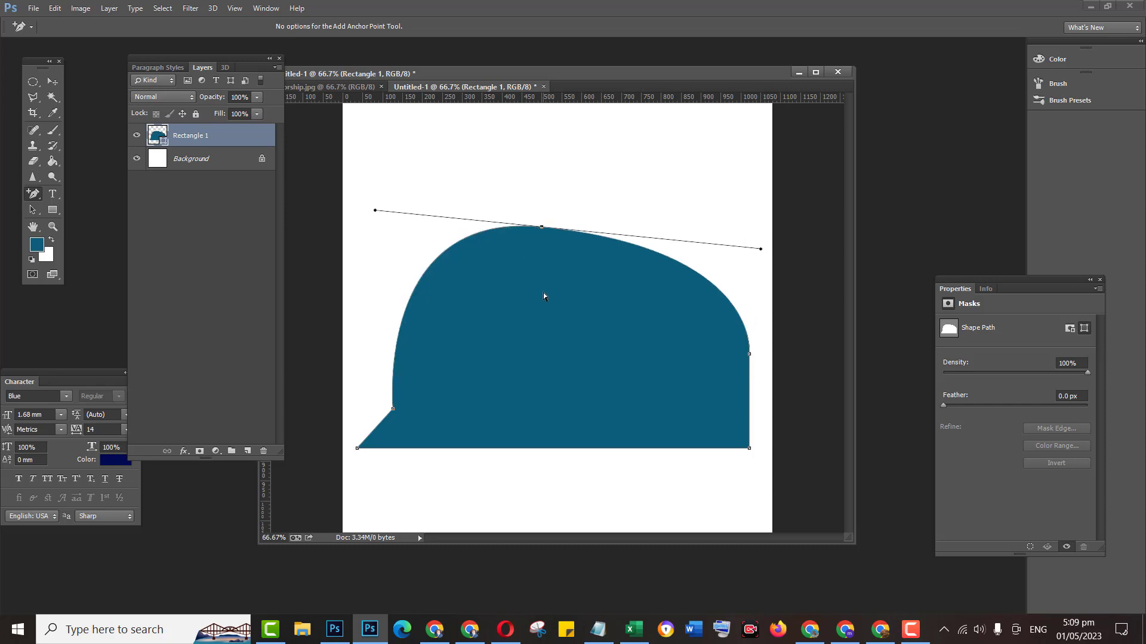
pyautogui.press('Return')
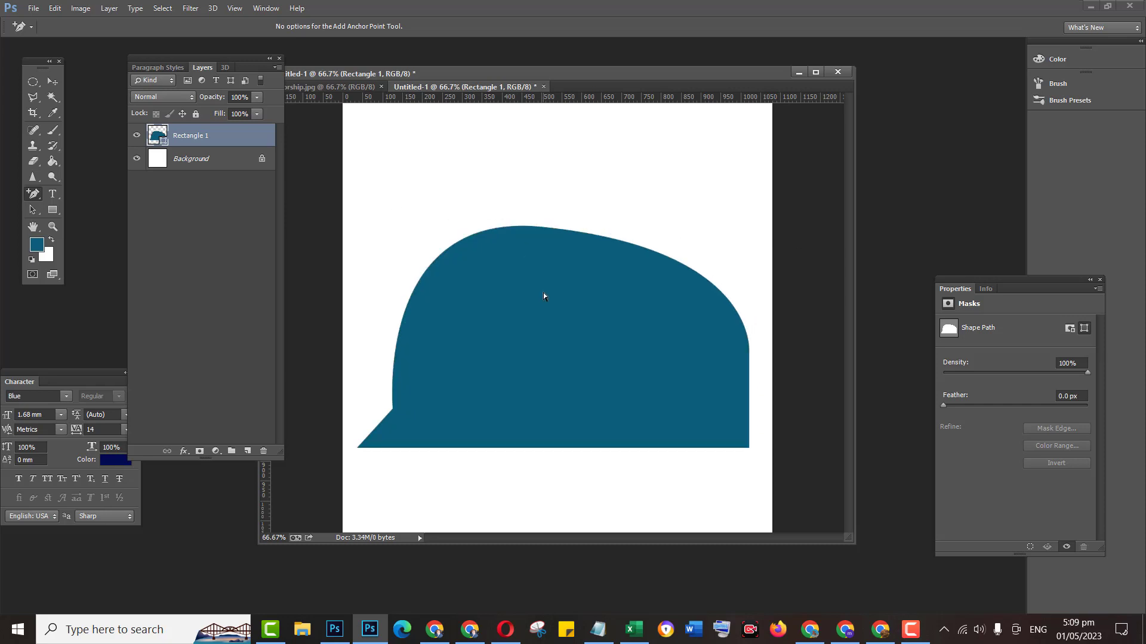
# Rasterize the reshaped Rectangle 1 shape layer and try to reshape it with the Add Anchor Point tool.
pyautogui.rightClick(217, 136)
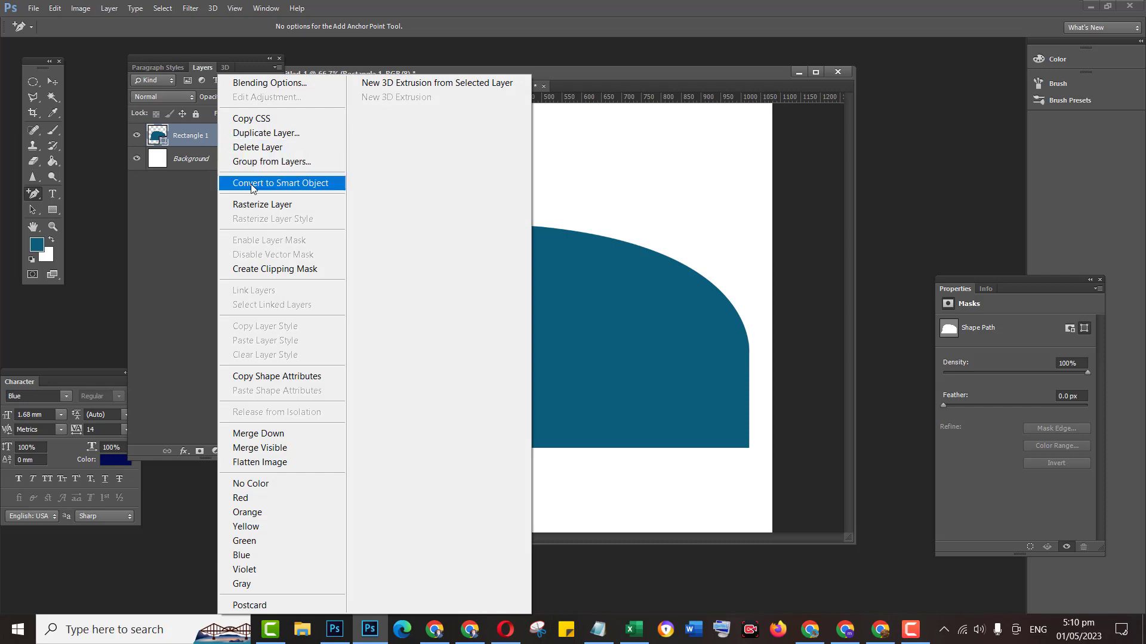
pyautogui.click(260, 204)
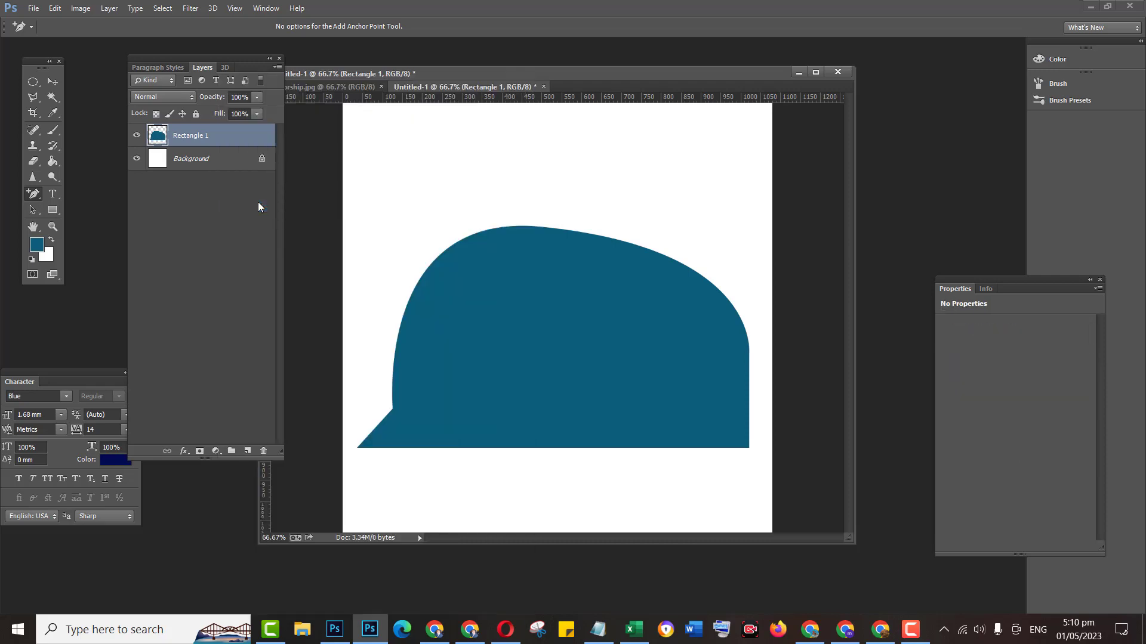
pyautogui.moveTo(453, 327); pyautogui.dragTo(518, 370)
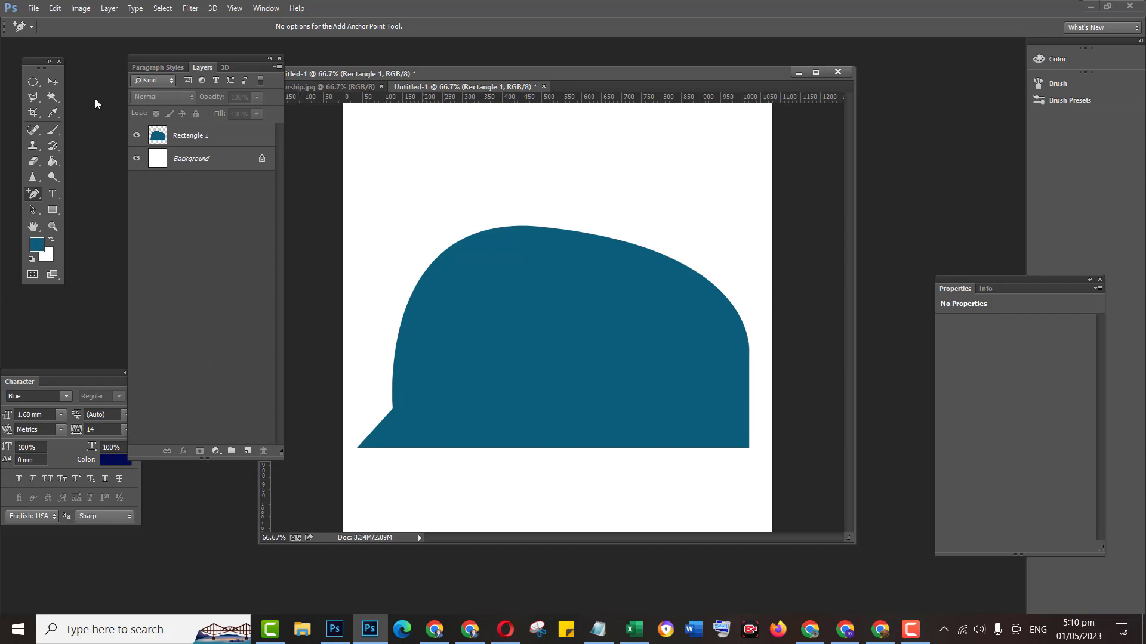
# Delete the rasterized Rectangle 1 layer.
pyautogui.click(54, 82)
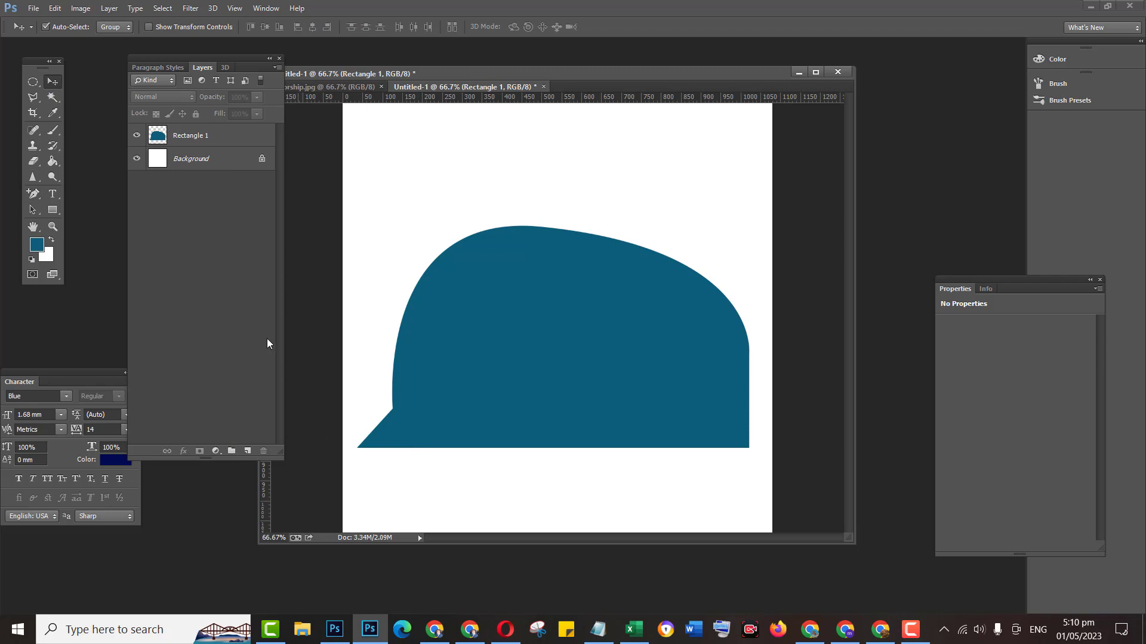
pyautogui.click(229, 139)
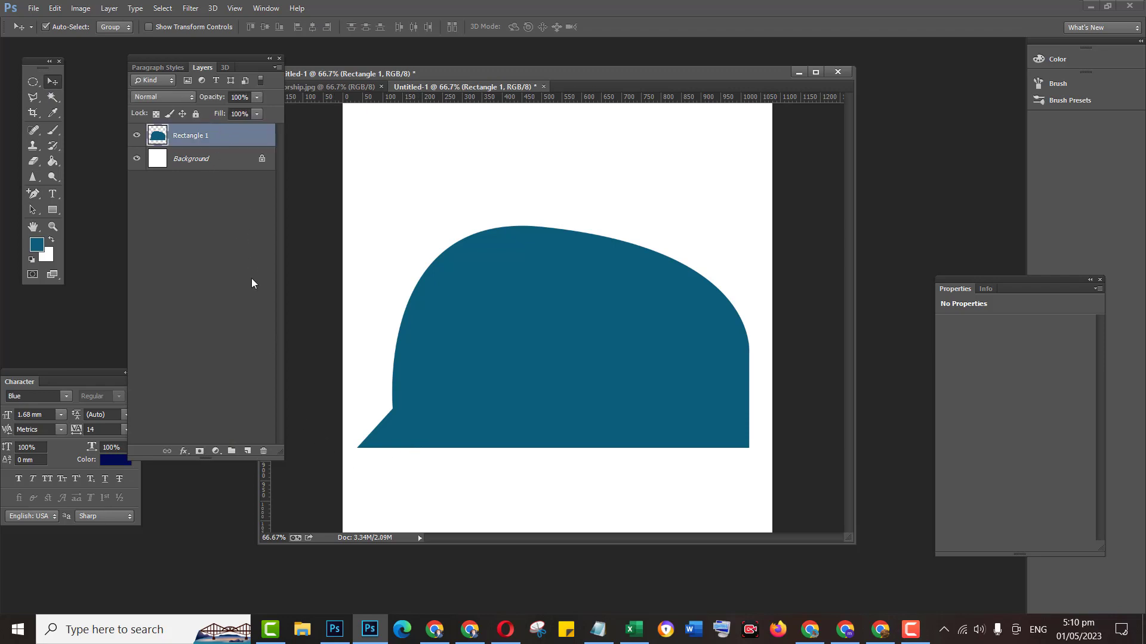
pyautogui.click(264, 451)
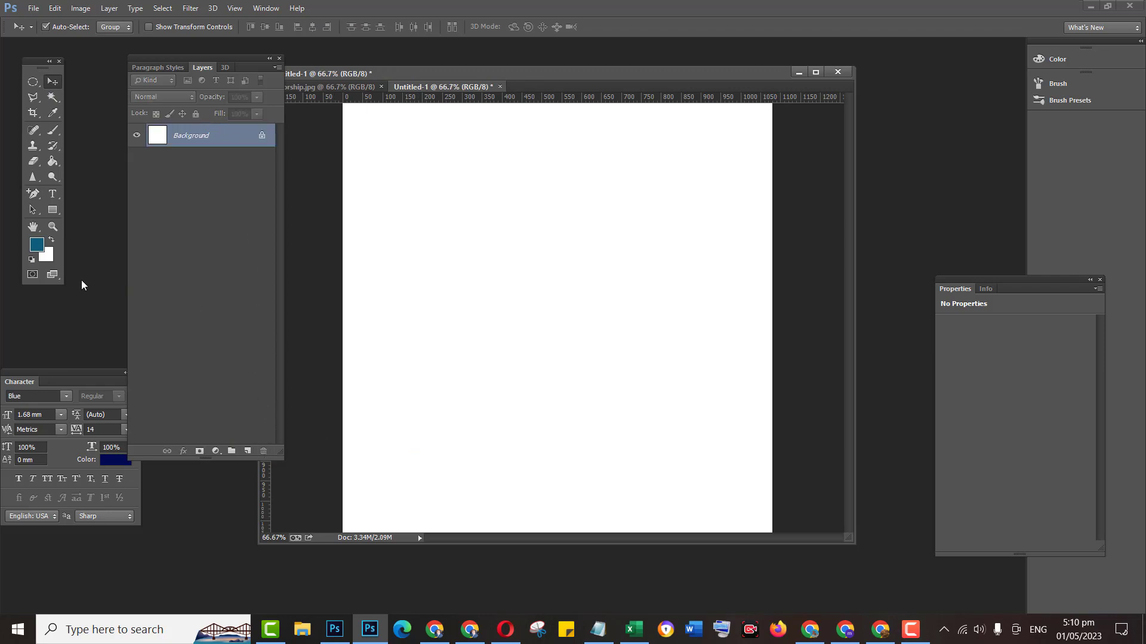
# Draw a closed, four-sided path on the blank canvas with the Pen tool and convert it into a filled shape layer.
pyautogui.click(37, 199)
pyautogui.moveTo(39, 202); pyautogui.dragTo(65, 217)
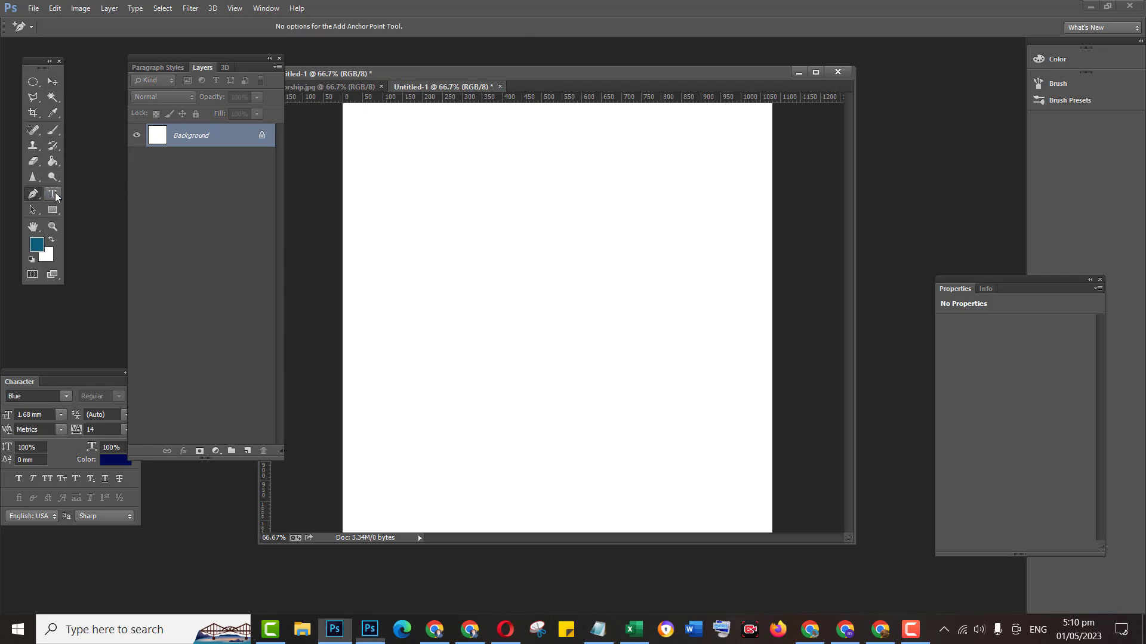
pyautogui.press('p')
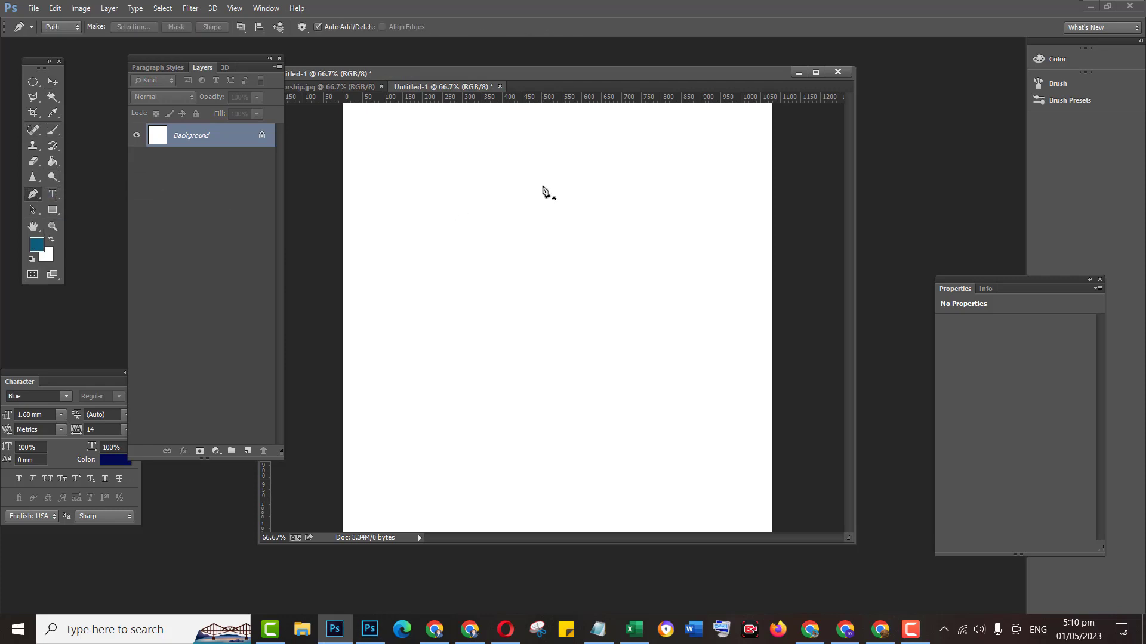
pyautogui.click(474, 181)
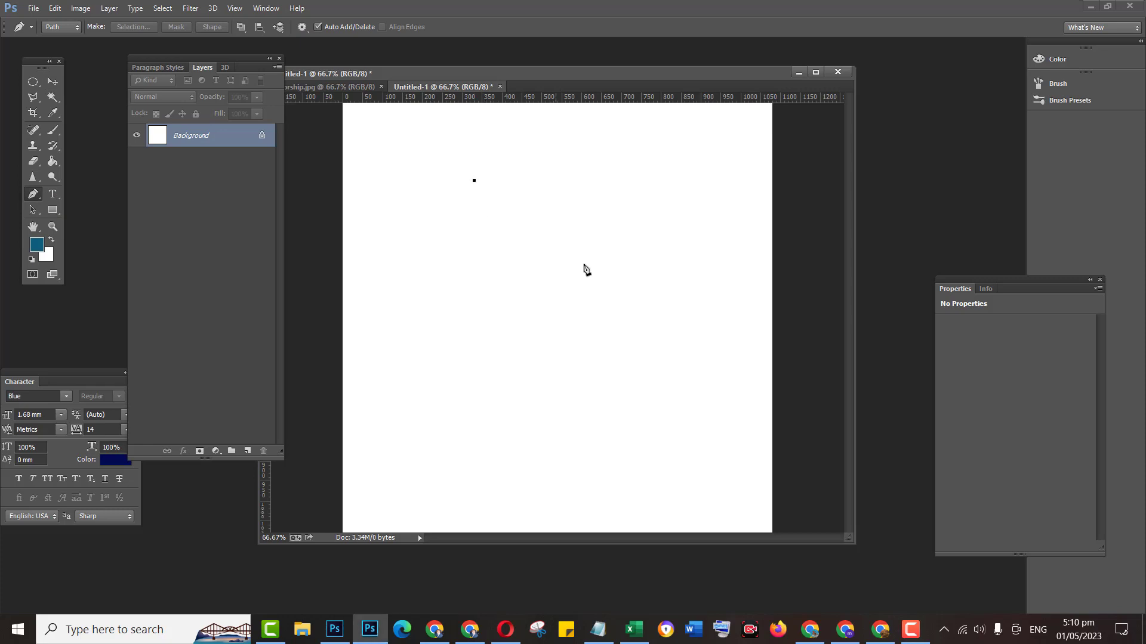
pyautogui.click(614, 256)
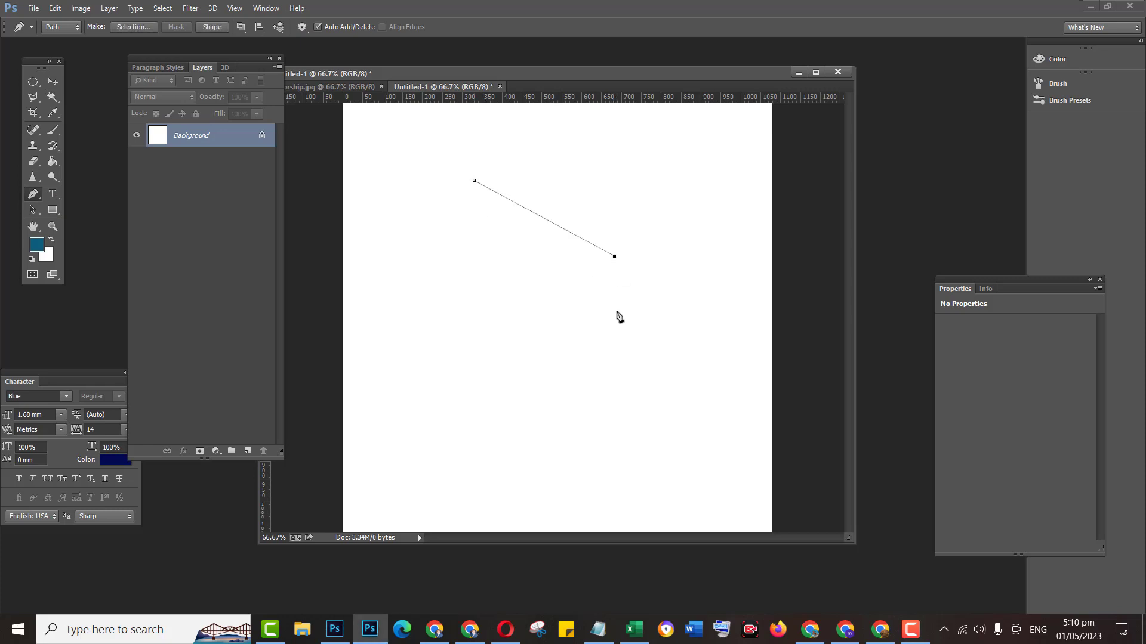
pyautogui.click(616, 343)
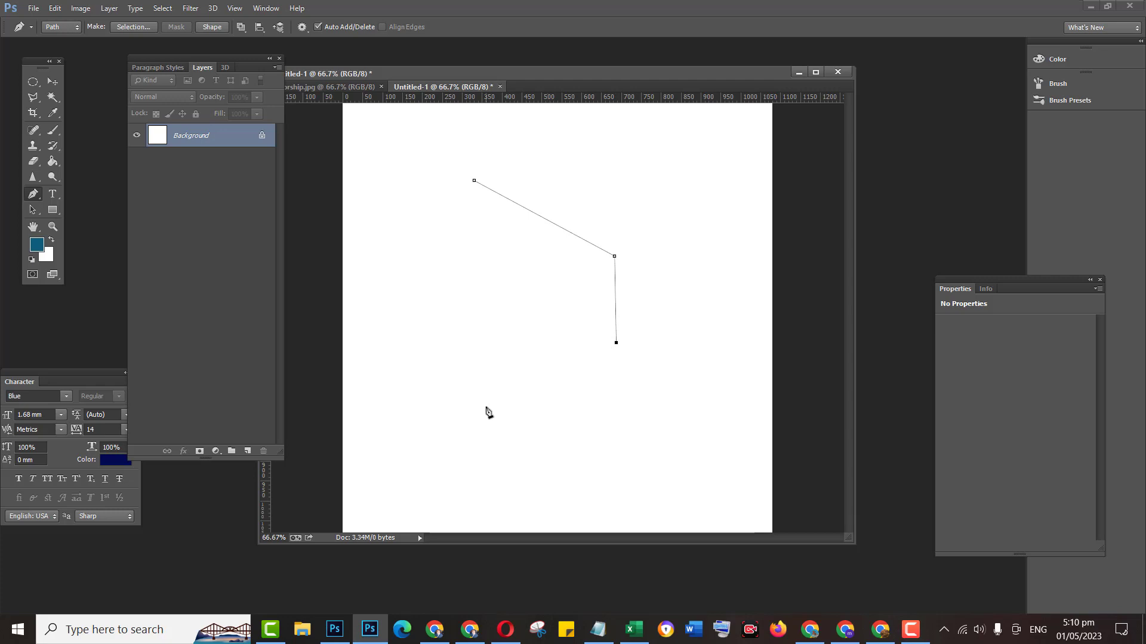
pyautogui.click(459, 409)
pyautogui.click(473, 181)
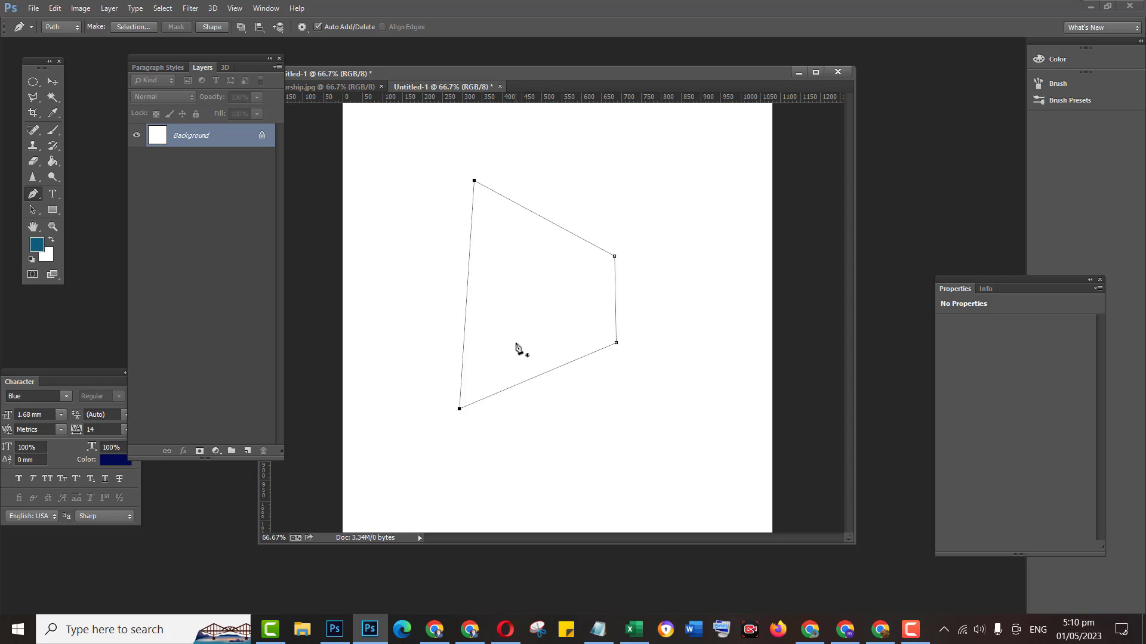
pyautogui.click(213, 27)
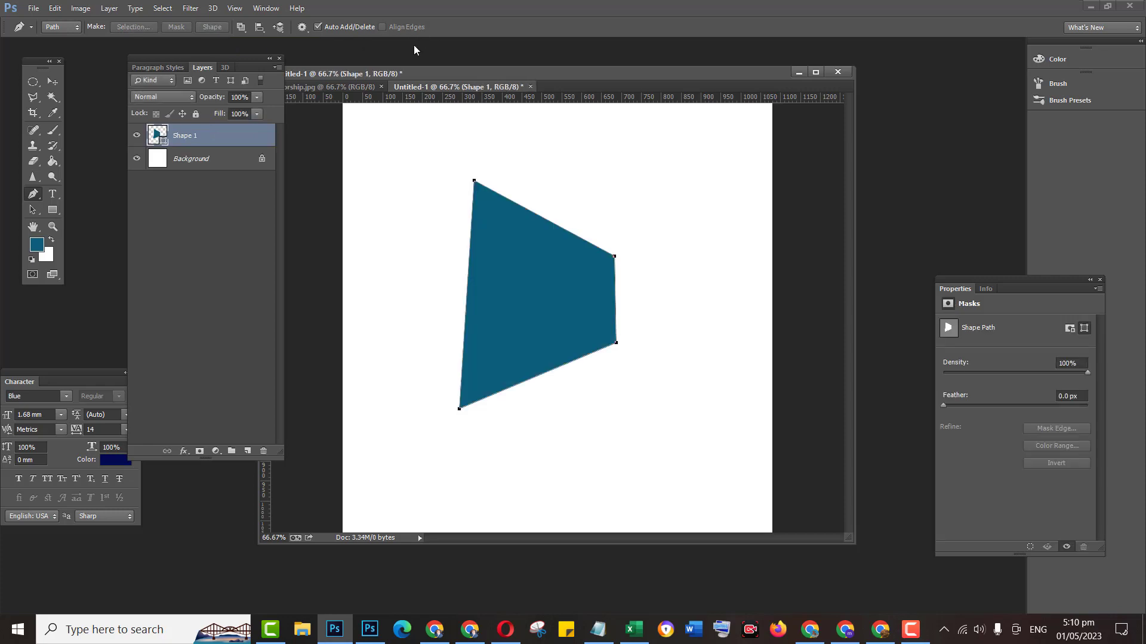
# Rotate the four-sided shape about 91.5° counterclockwise so its narrow side faces up, and move it toward the canvas's upper edge.
pyautogui.click(52, 81)
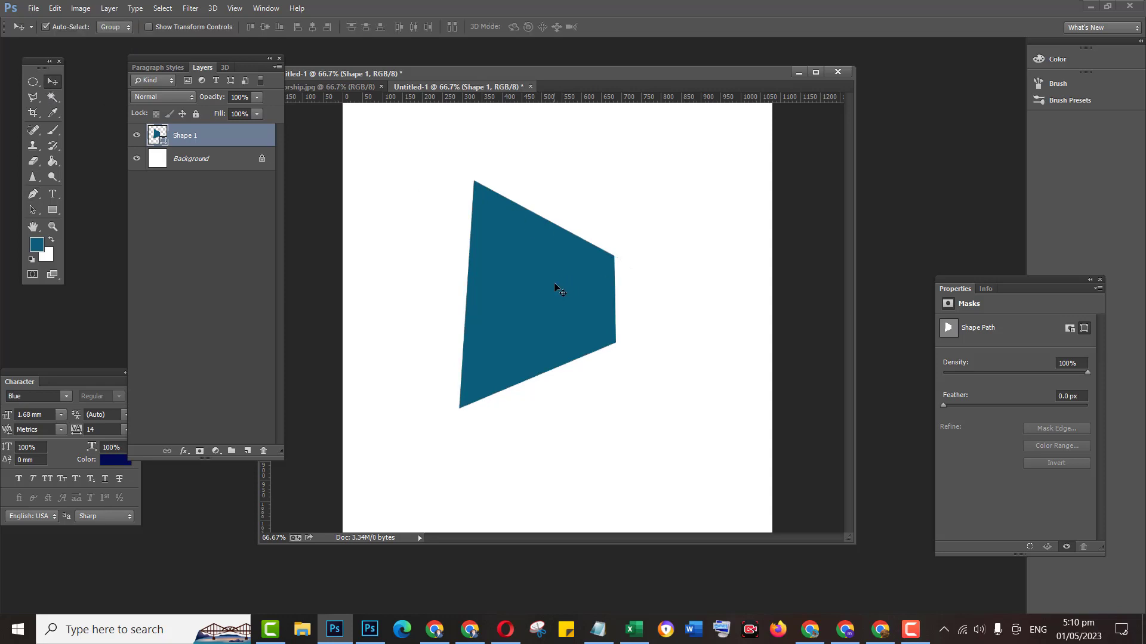
pyautogui.hotkey('ctrl', 't')
pyautogui.moveTo(696, 386); pyautogui.dragTo(656, 197)
pyautogui.press('Return')
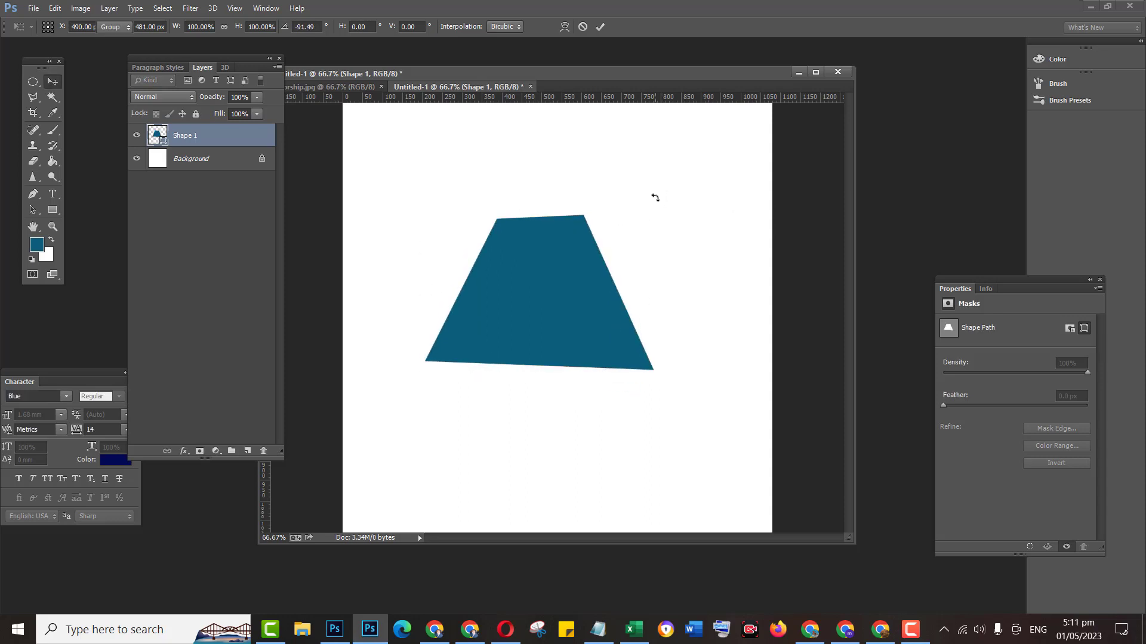
pyautogui.moveTo(538, 300); pyautogui.dragTo(538, 230)
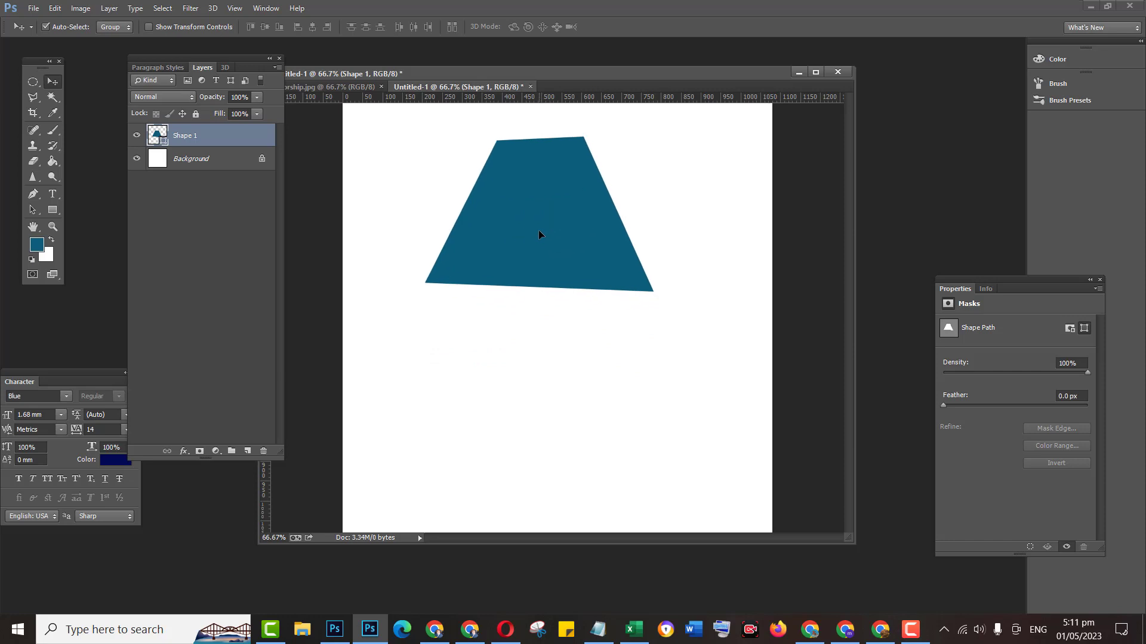
# Scale the trapezoid down proportionally to about 60.6%, keeping its lower-left corner in place.
pyautogui.hotkey('ctrl', 't')
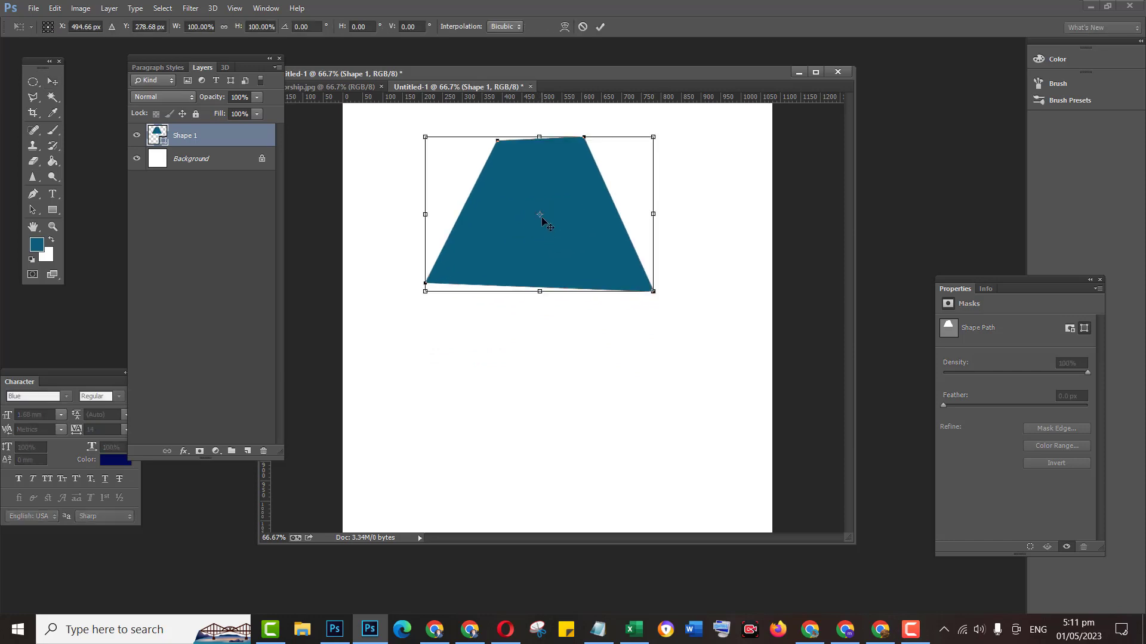
pyautogui.moveTo(654, 136); pyautogui.dragTo(563, 199)
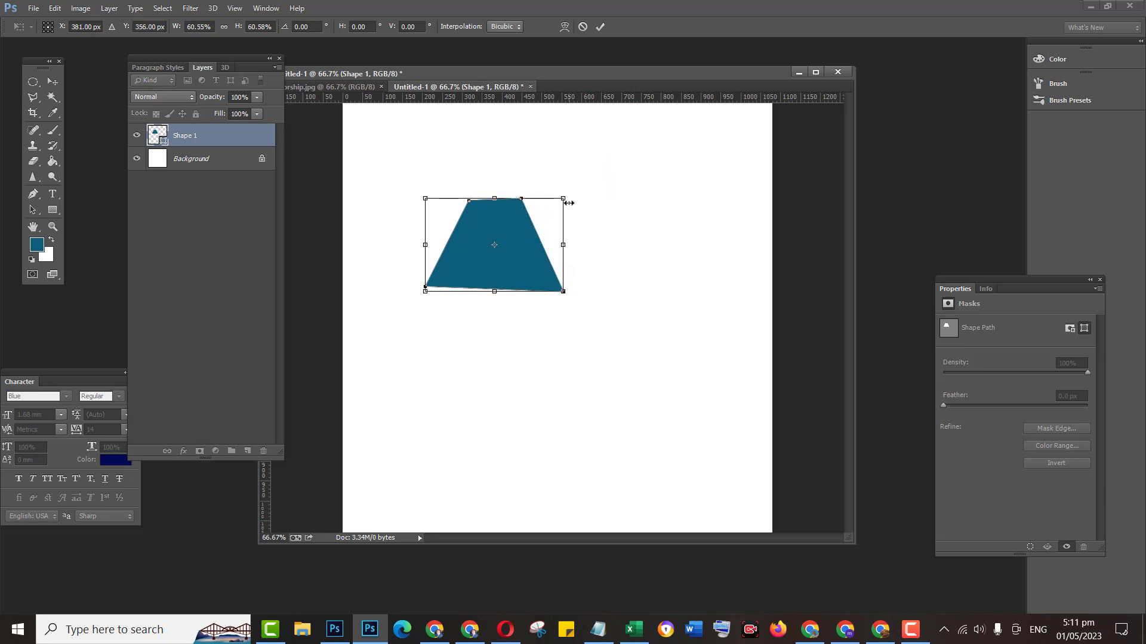
pyautogui.press('Return')
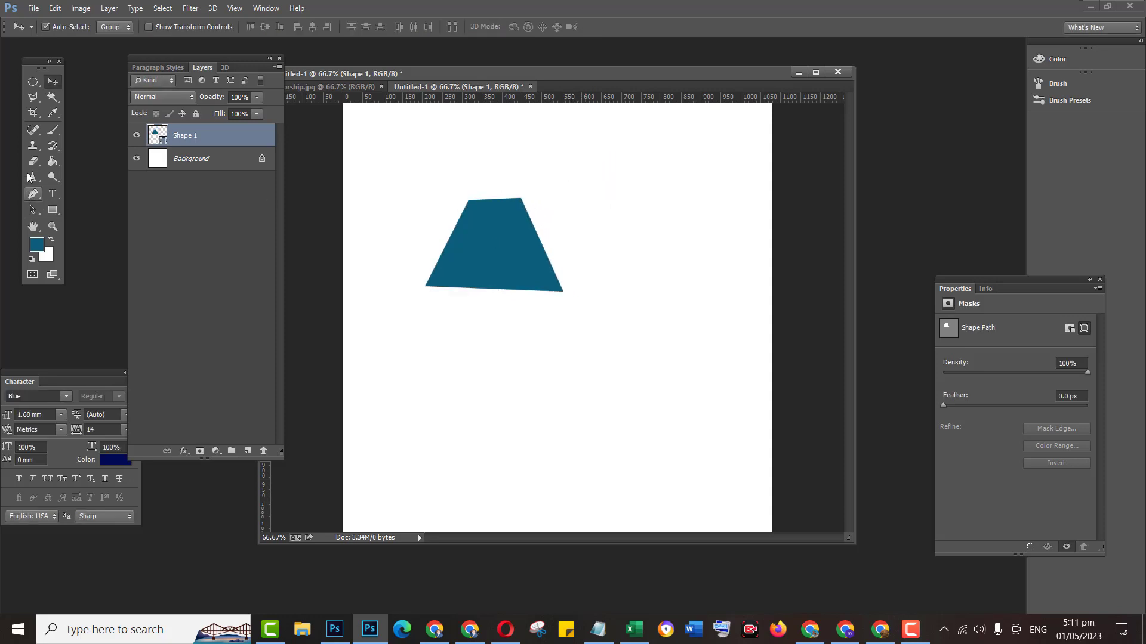
# Draw a narrow vertical rectangle of about 29 × 450 px below the trapezoid as a lamp pole and center it under the shade.
pyautogui.click(54, 212)
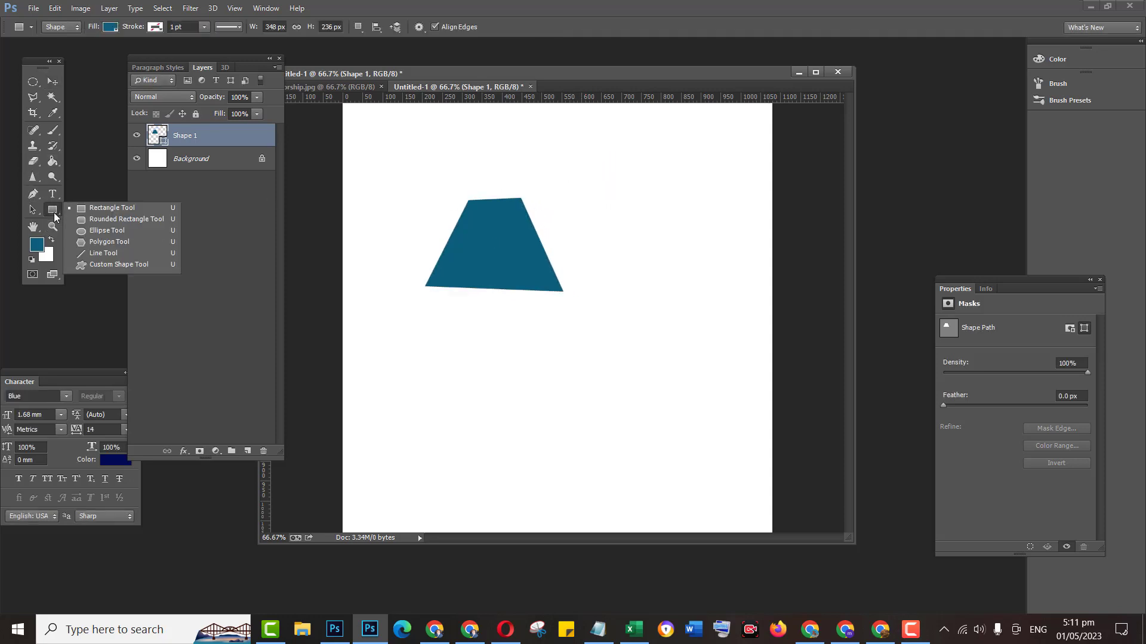
pyautogui.click(86, 211)
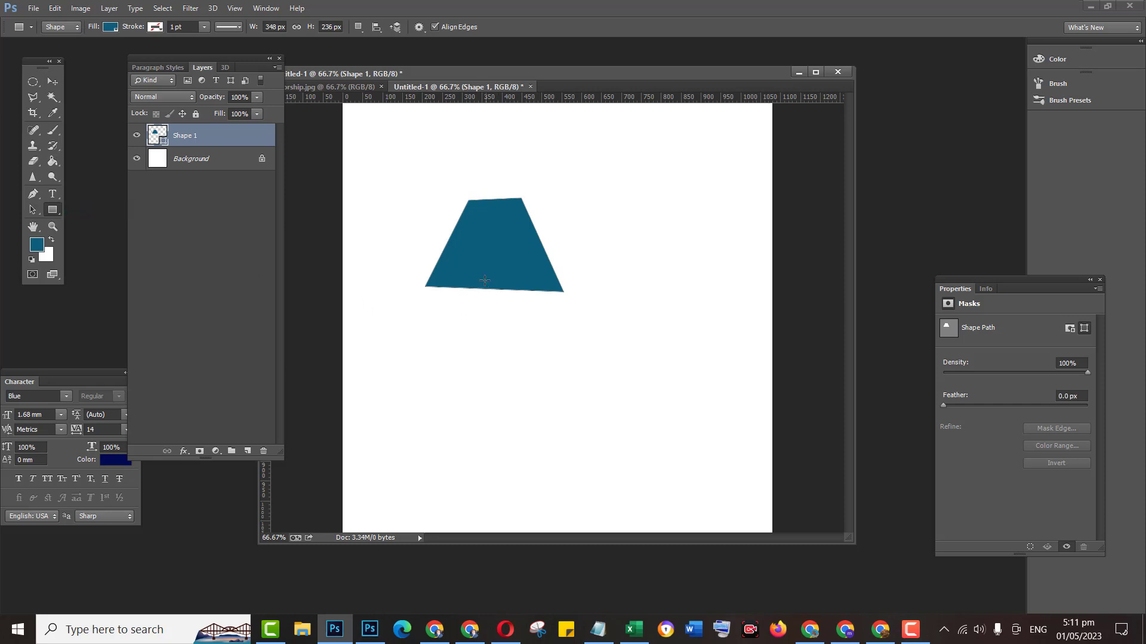
pyautogui.moveTo(476, 287); pyautogui.dragTo(485, 464)
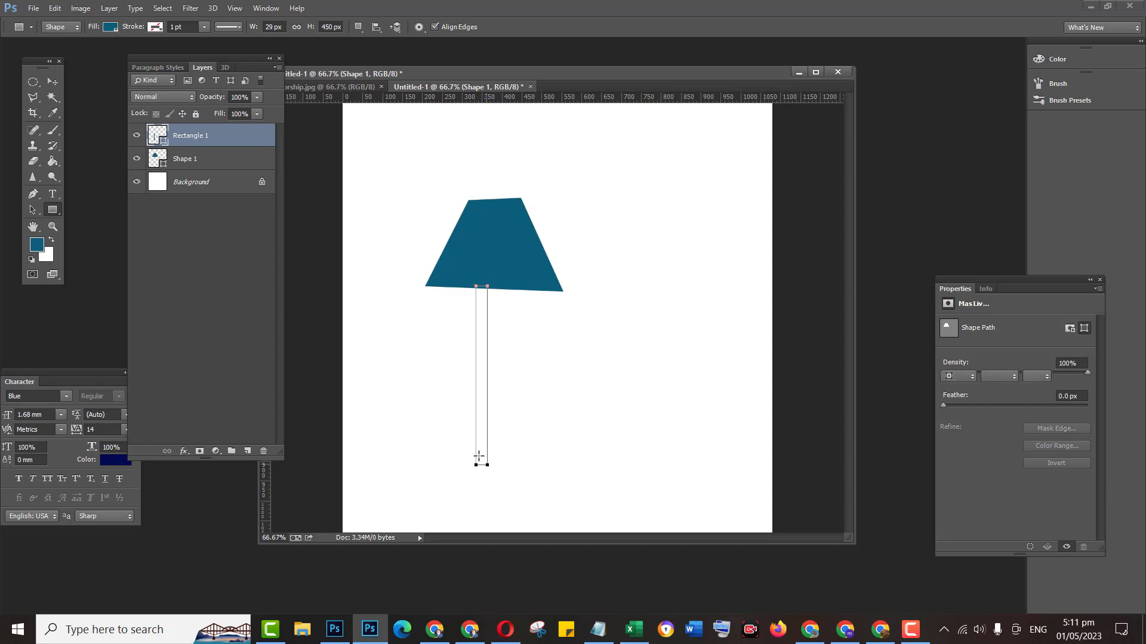
pyautogui.click(53, 82)
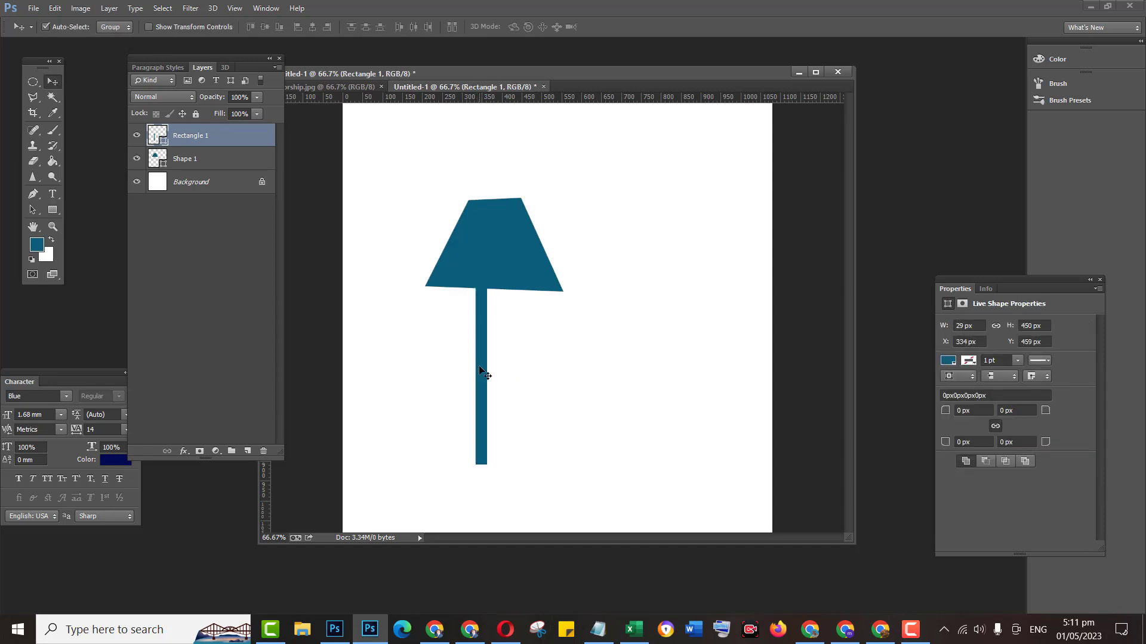
pyautogui.moveTo(482, 369); pyautogui.dragTo(489, 359)
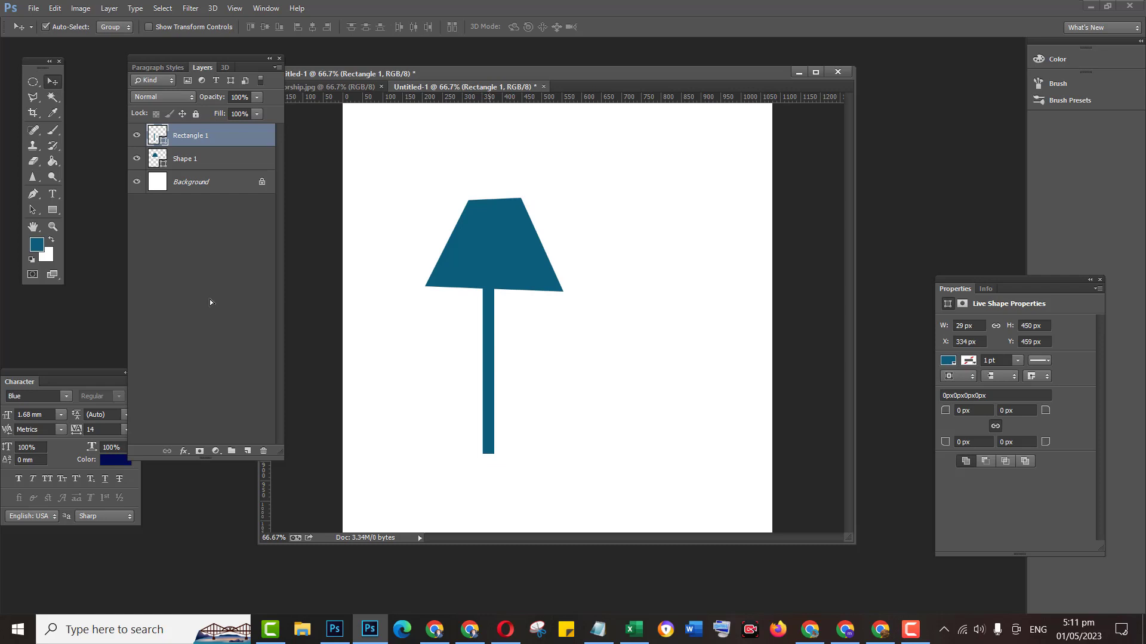
# Draw a flat ellipse of about 221 × 49 px at the foot of the pole as the lamp base and deselect it.
pyautogui.click(54, 210)
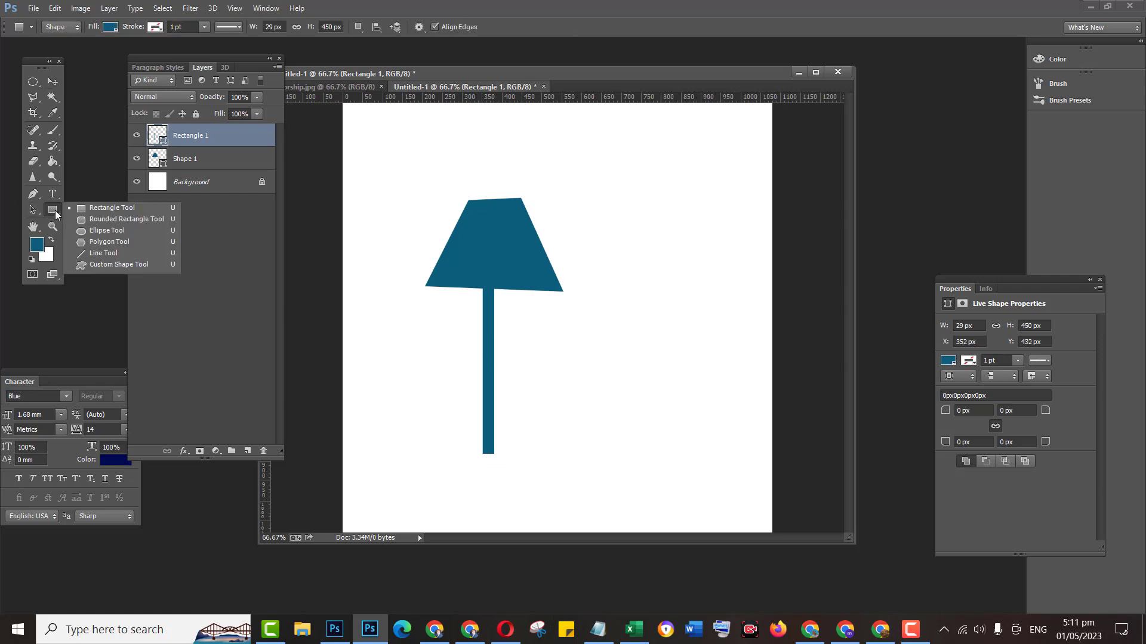
pyautogui.click(100, 231)
pyautogui.moveTo(444, 447); pyautogui.dragTo(533, 466)
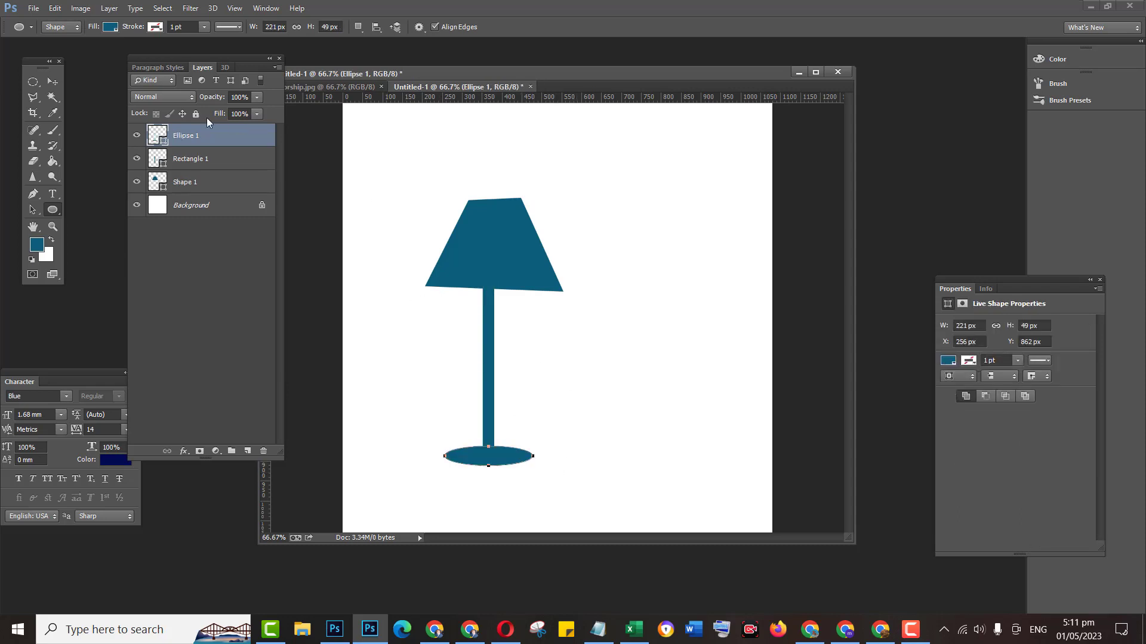
pyautogui.click(59, 84)
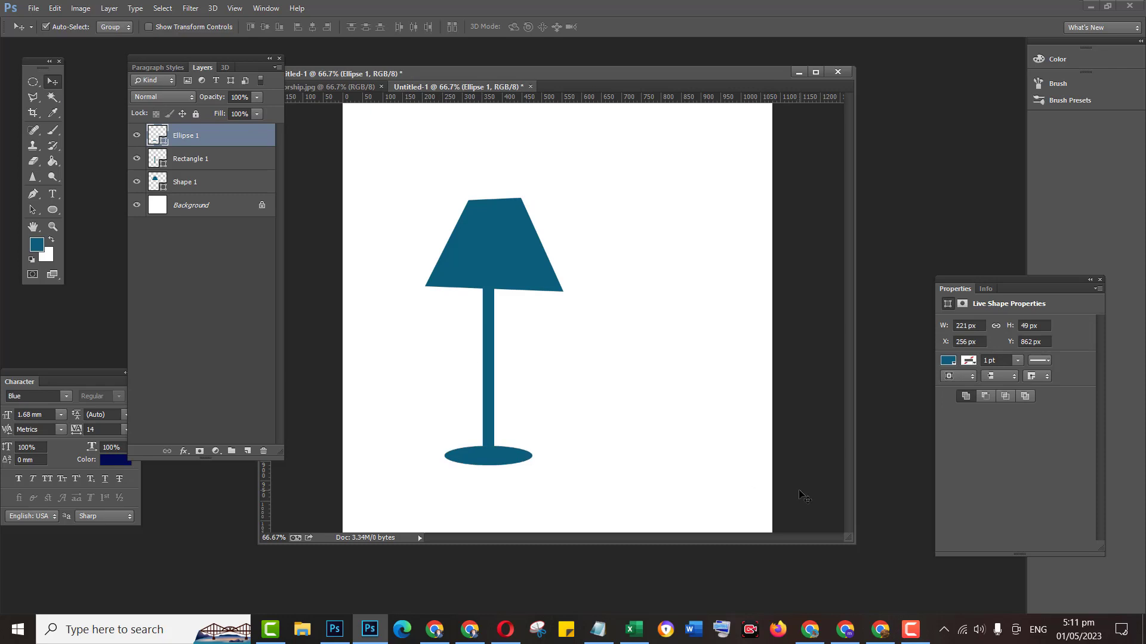
pyautogui.click(618, 399)
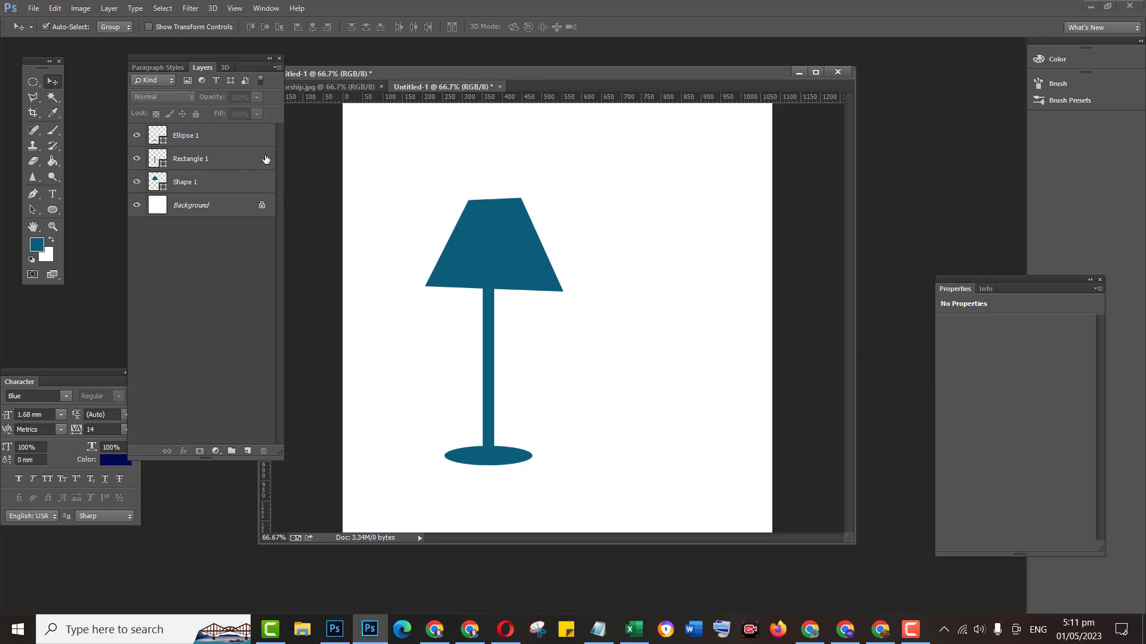
# Rasterize the Ellipse 1, Rectangle 1 and Shape 1 layers one by one.
pyautogui.click(215, 133)
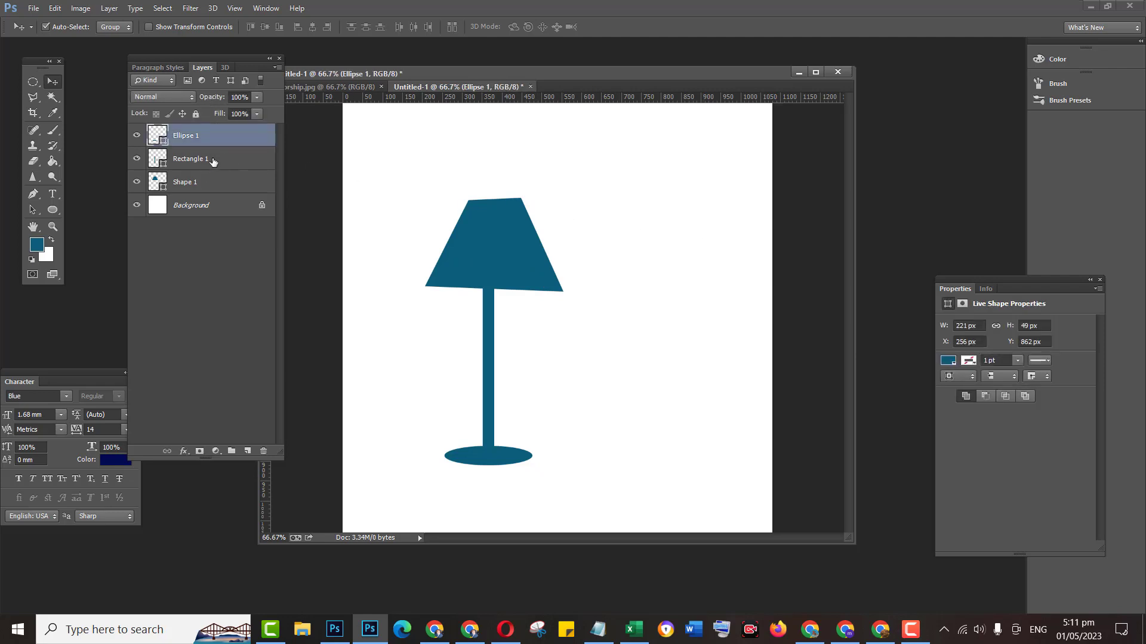
pyautogui.click(213, 160)
pyautogui.click(254, 177)
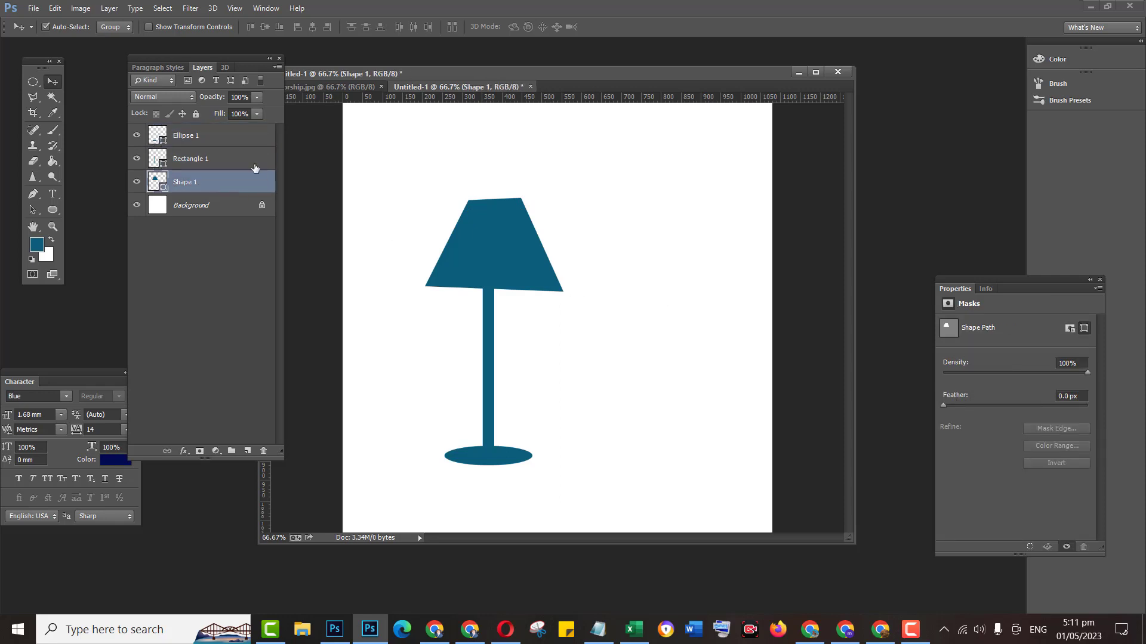
pyautogui.click(241, 135)
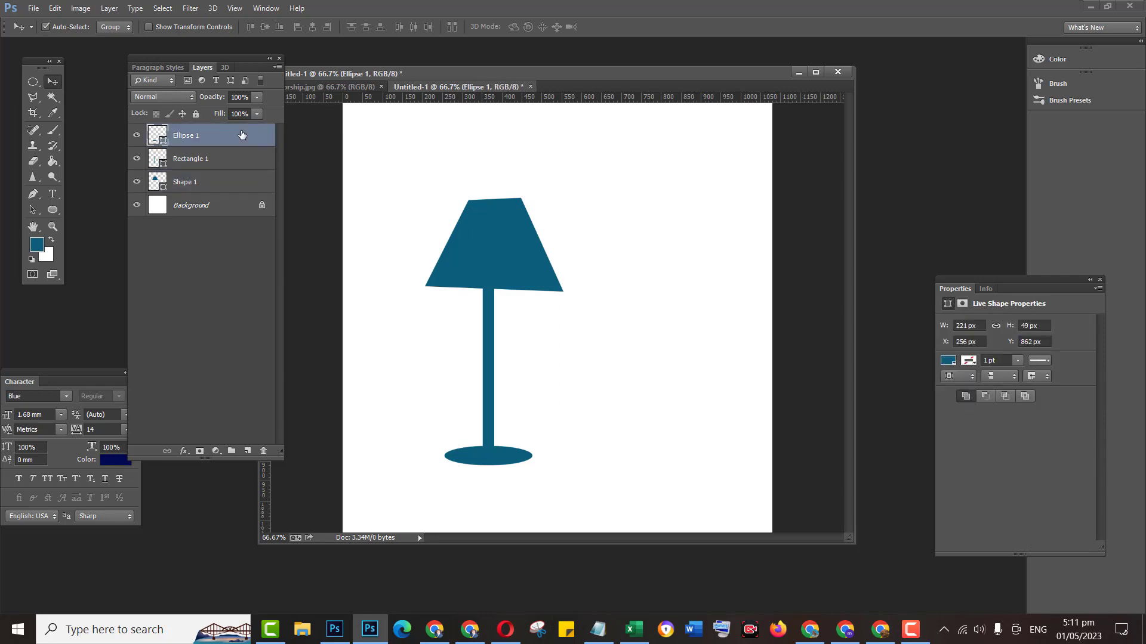
pyautogui.rightClick(229, 139)
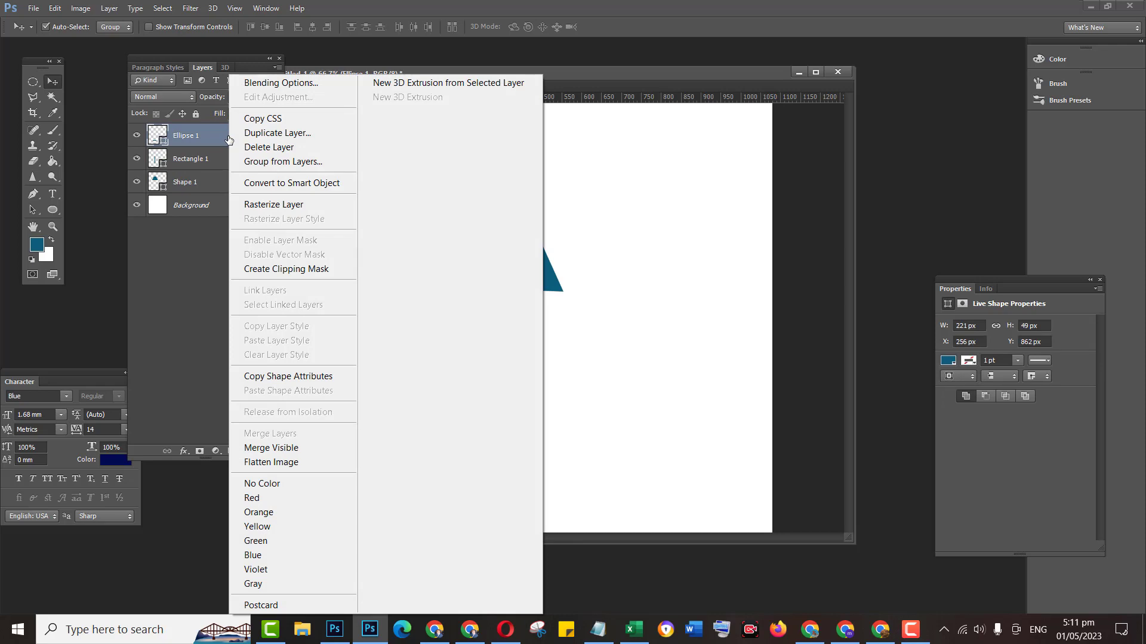
pyautogui.click(271, 206)
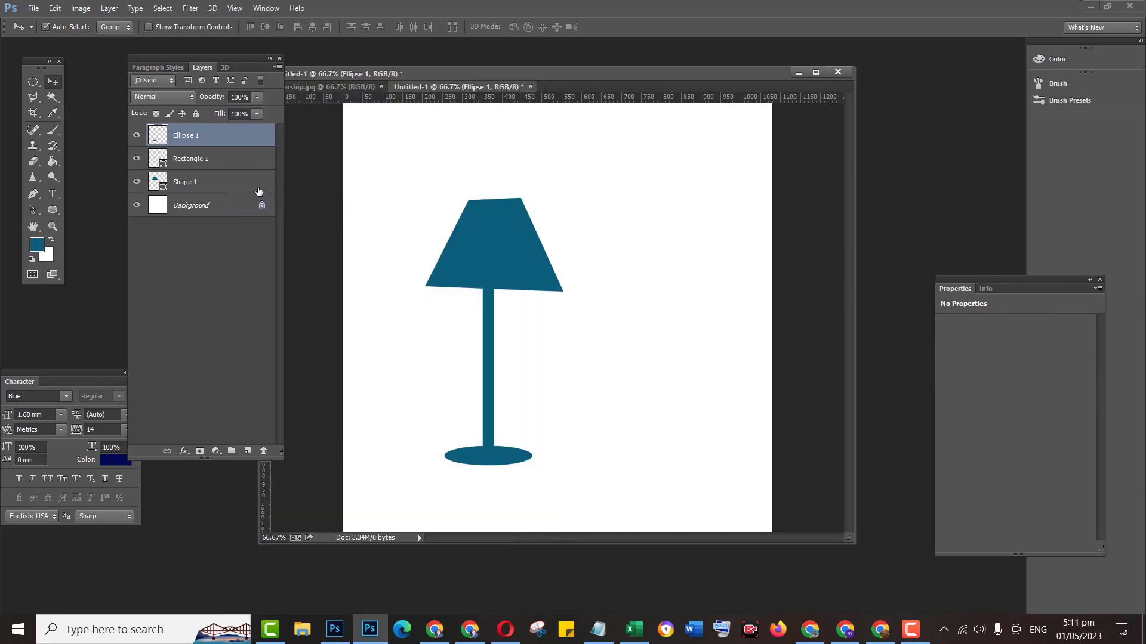
pyautogui.rightClick(227, 160)
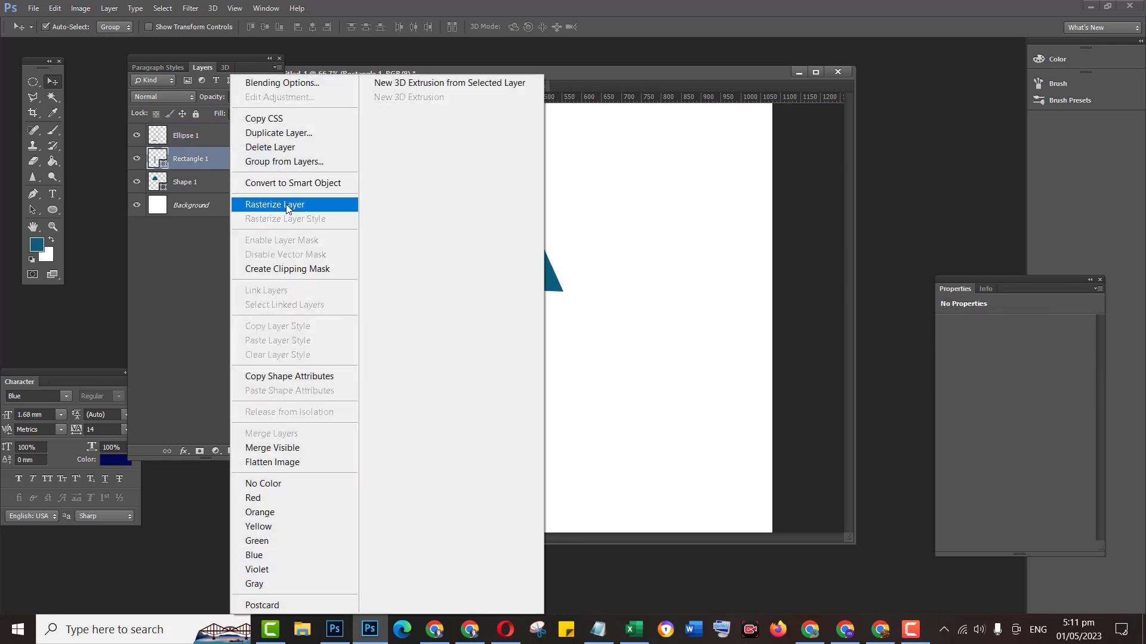
pyautogui.click(285, 204)
pyautogui.click(211, 182)
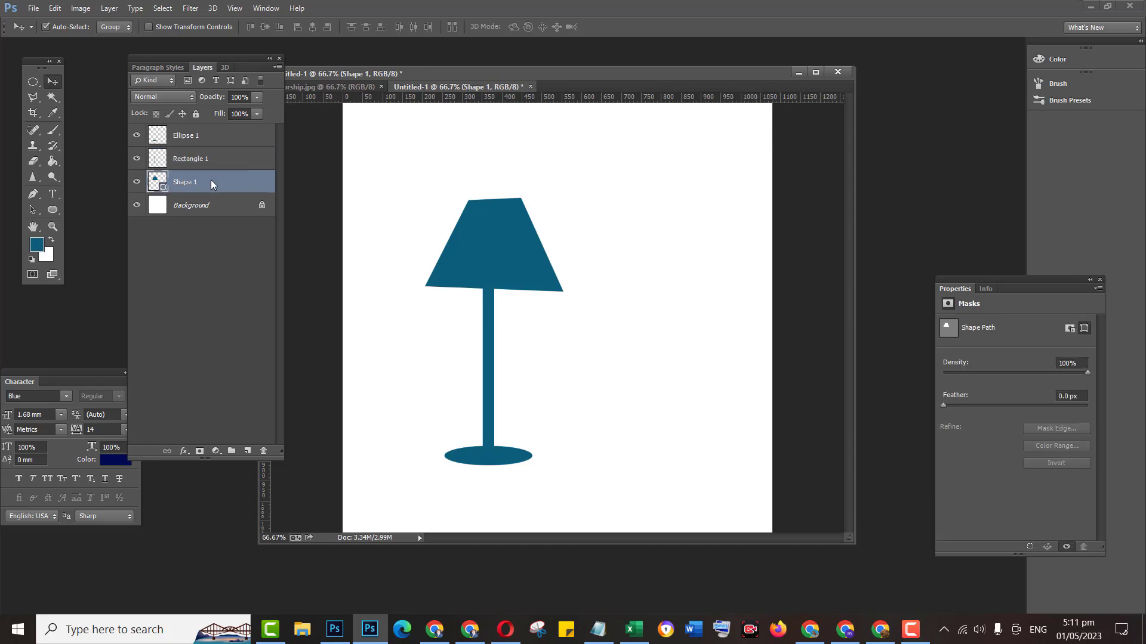
pyautogui.rightClick(210, 181)
pyautogui.click(268, 204)
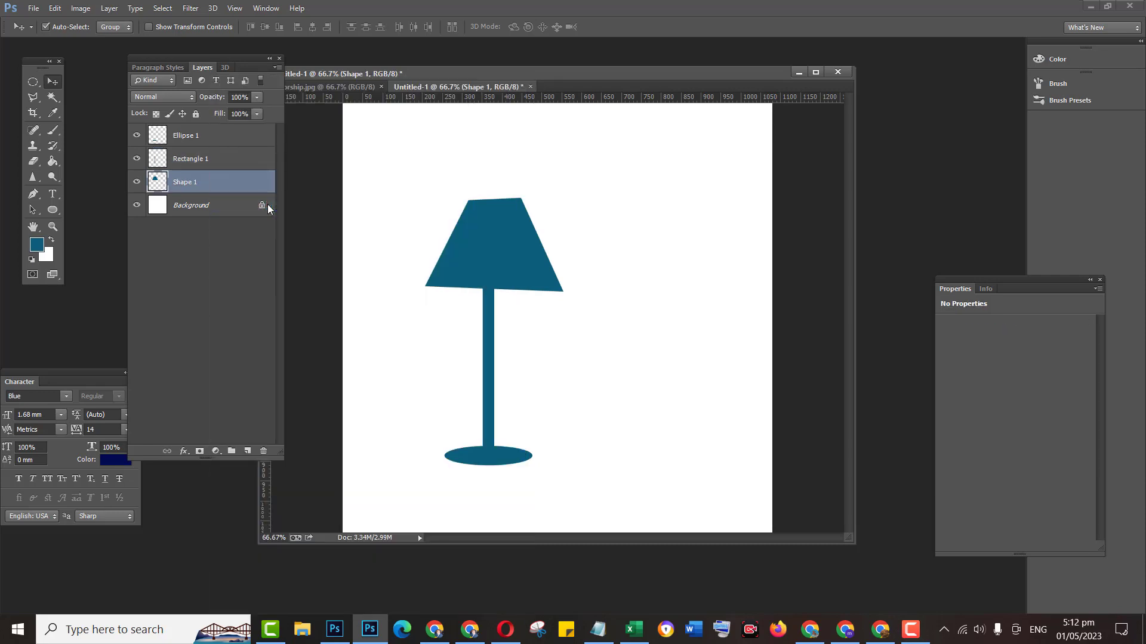
# Merge the Ellipse 1 layer down into Rectangle 1 and then into Shape 1 so the lamp is one layer.
pyautogui.click(211, 145)
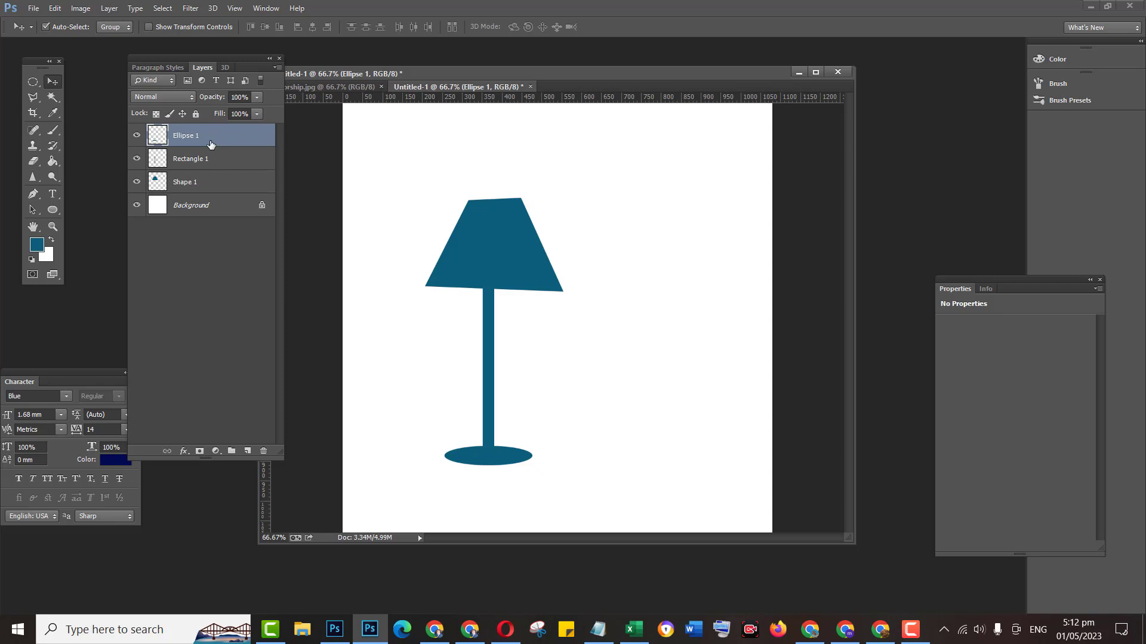
pyautogui.hotkey('ctrl', 'e')
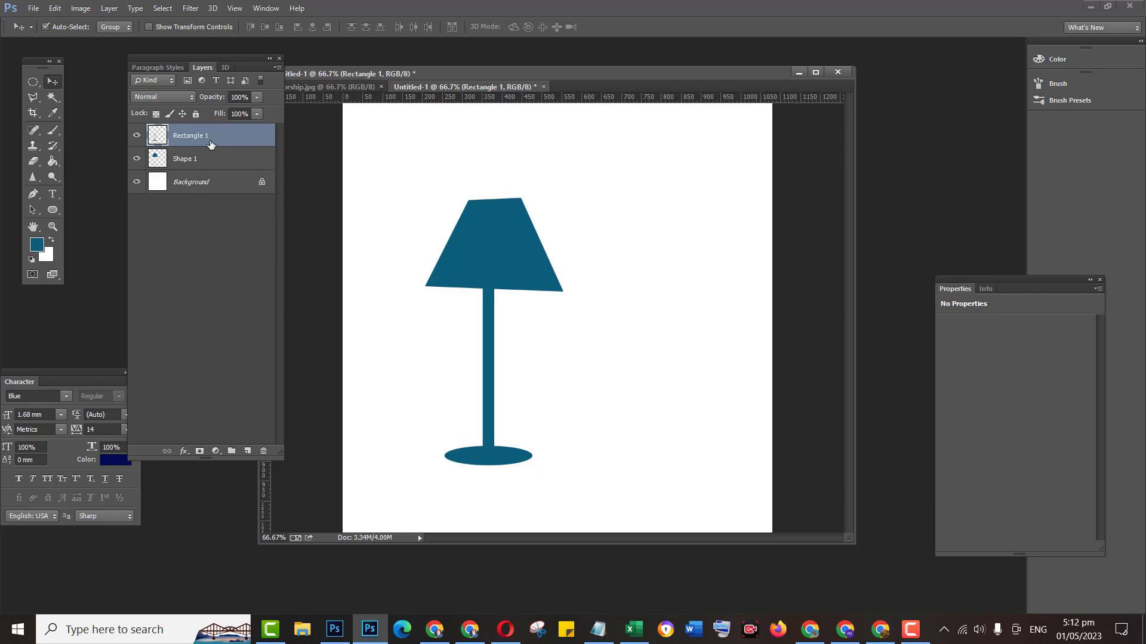
pyautogui.hotkey('ctrl', 'e')
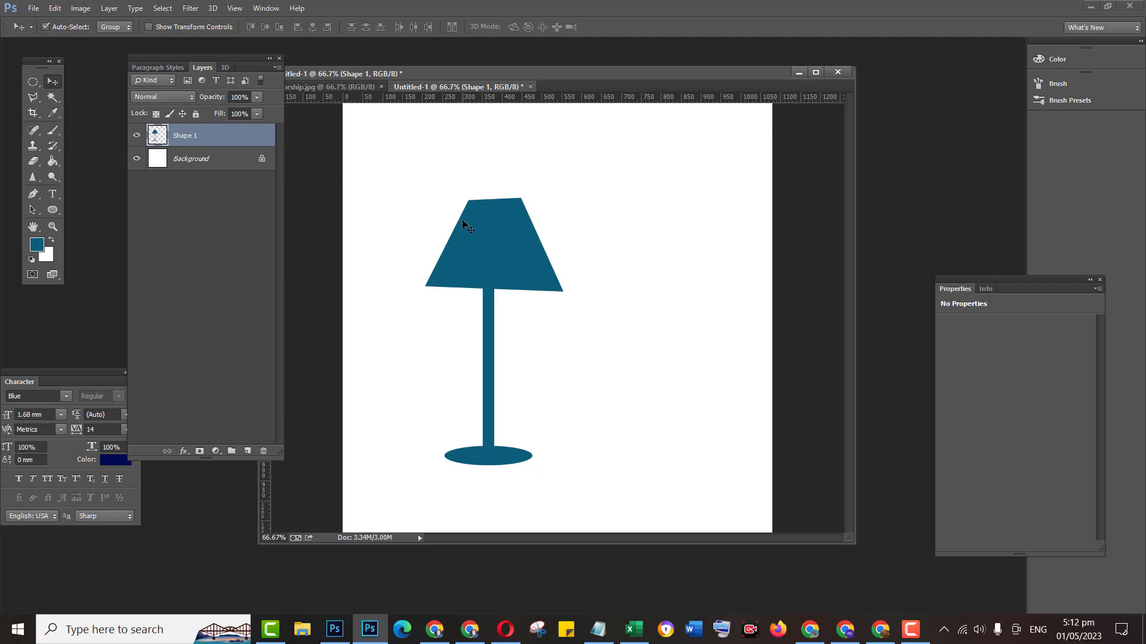
# Scale the merged lamp proportionally to about a quarter of its size and place it near the canvas's upper-left corner.
pyautogui.moveTo(457, 253); pyautogui.dragTo(439, 214)
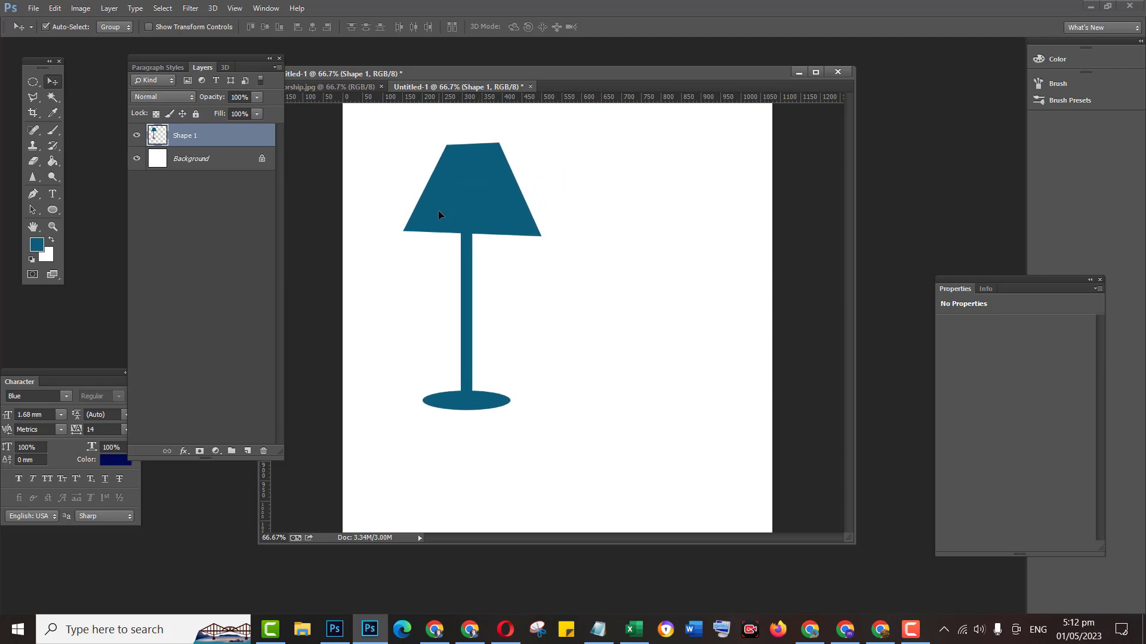
pyautogui.hotkey('ctrl', 't')
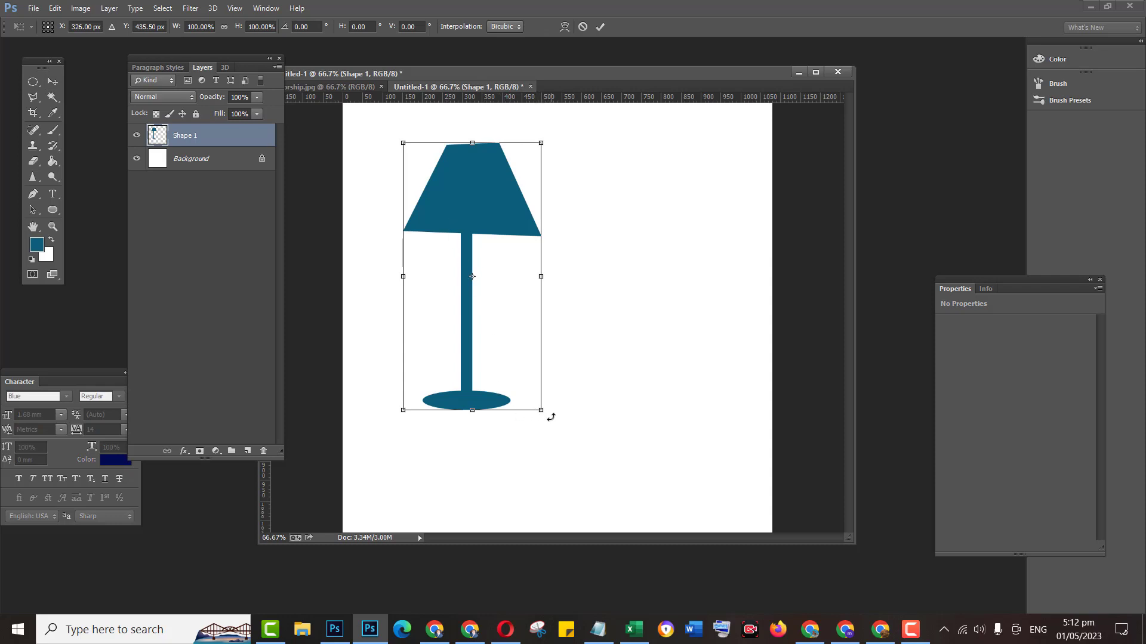
pyautogui.moveTo(540, 410); pyautogui.dragTo(399, 226)
pyautogui.press('Return')
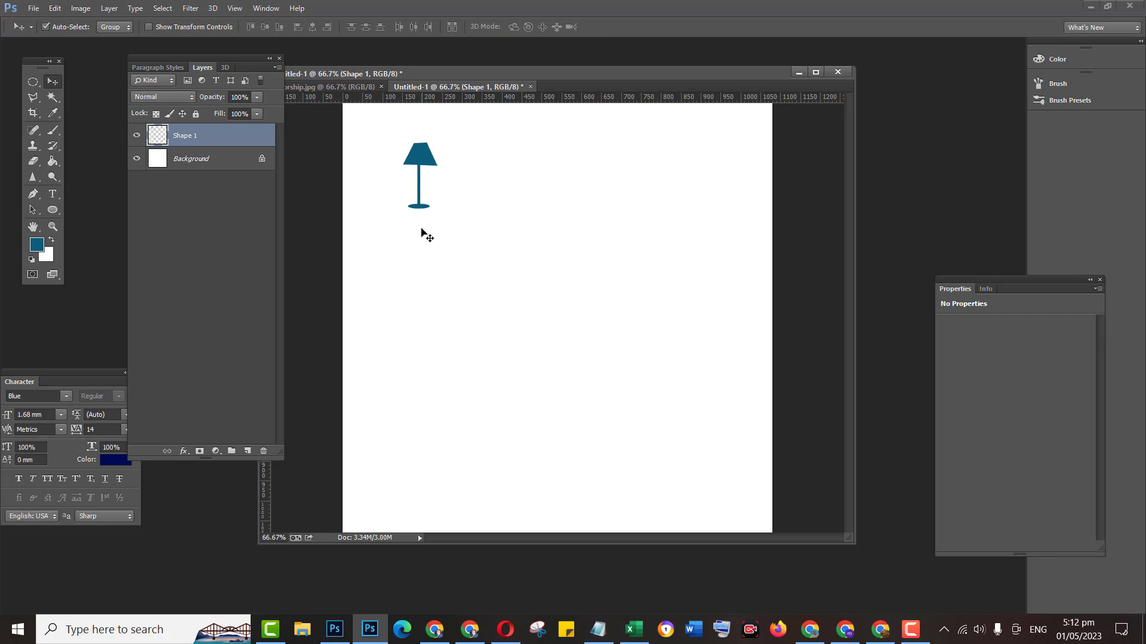
pyautogui.moveTo(421, 166); pyautogui.dragTo(393, 194)
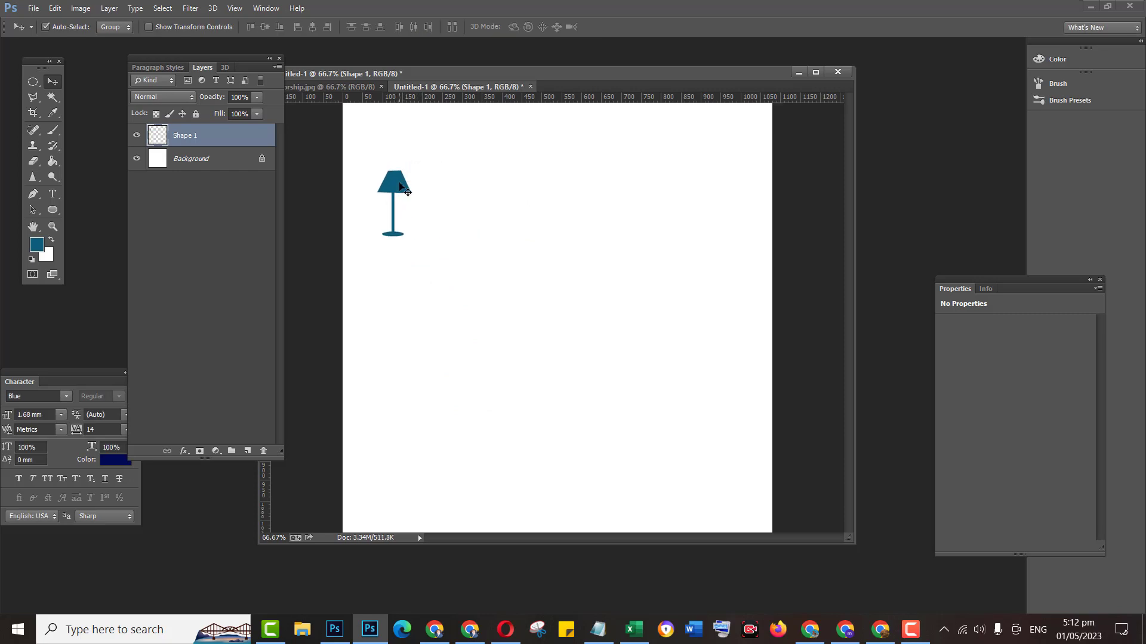
# Duplicate the lamp twice to the right of the original and shrink the second copy to a short, narrow lamp.
pyautogui.moveTo(396, 192); pyautogui.dragTo(447, 176)
pyautogui.moveTo(469, 175); pyautogui.dragTo(484, 178)
pyautogui.hotkey('ctrl', 't')
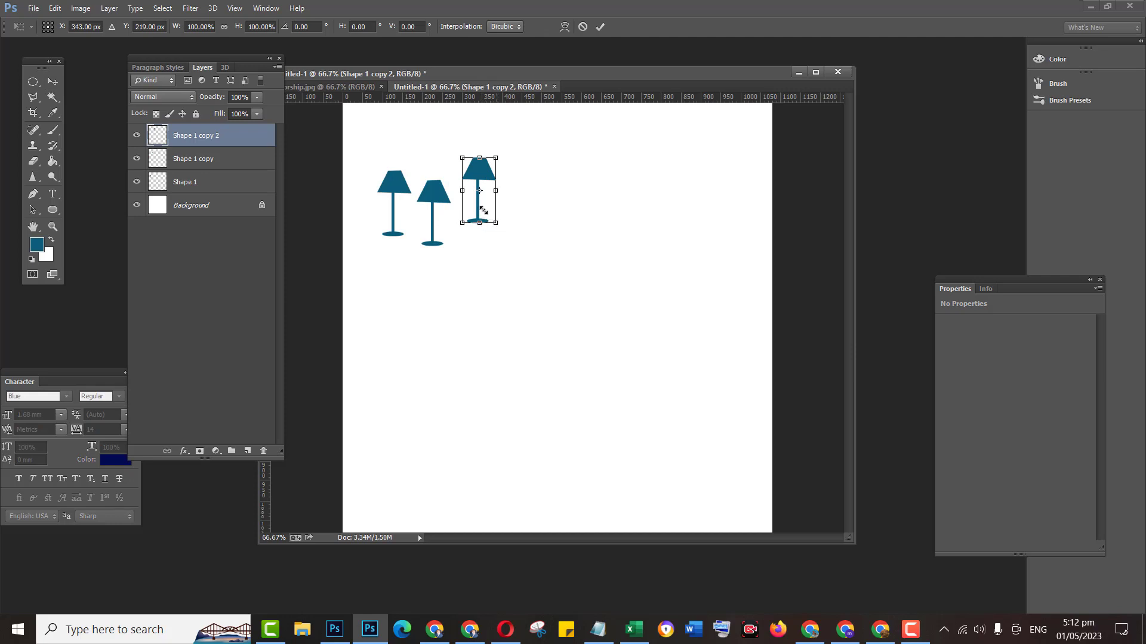
pyautogui.moveTo(484, 210); pyautogui.dragTo(471, 184)
pyautogui.press('Return')
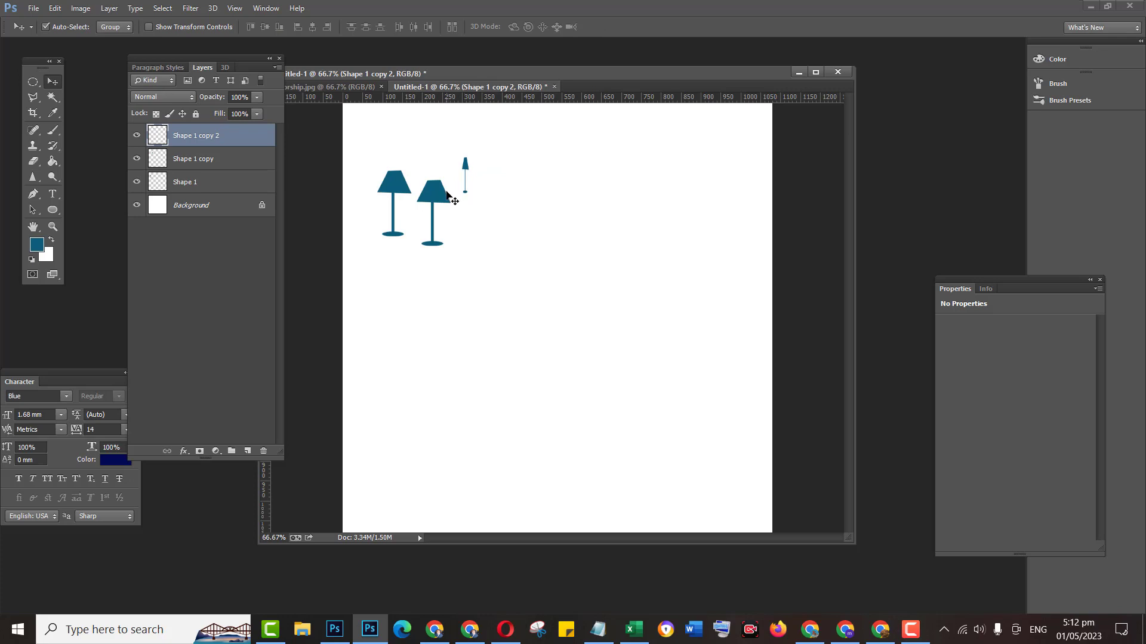
# Scale the middle lamp, Shape 1 copy, proportionally to about half size and place it close beside the original.
pyautogui.click(431, 202)
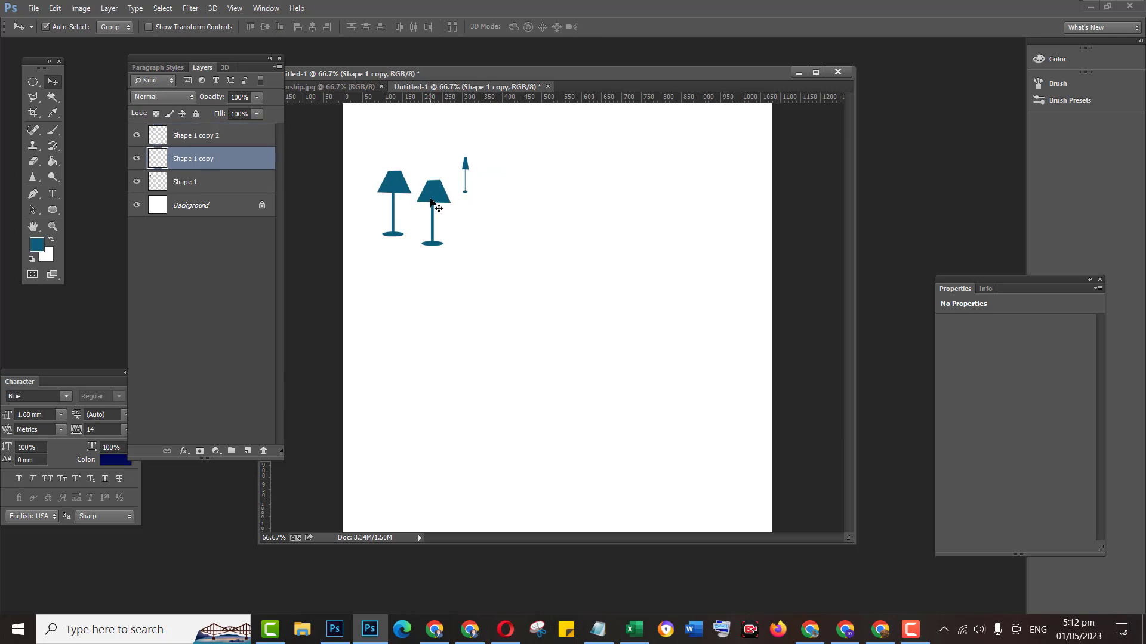
pyautogui.hotkey('ctrl', 't')
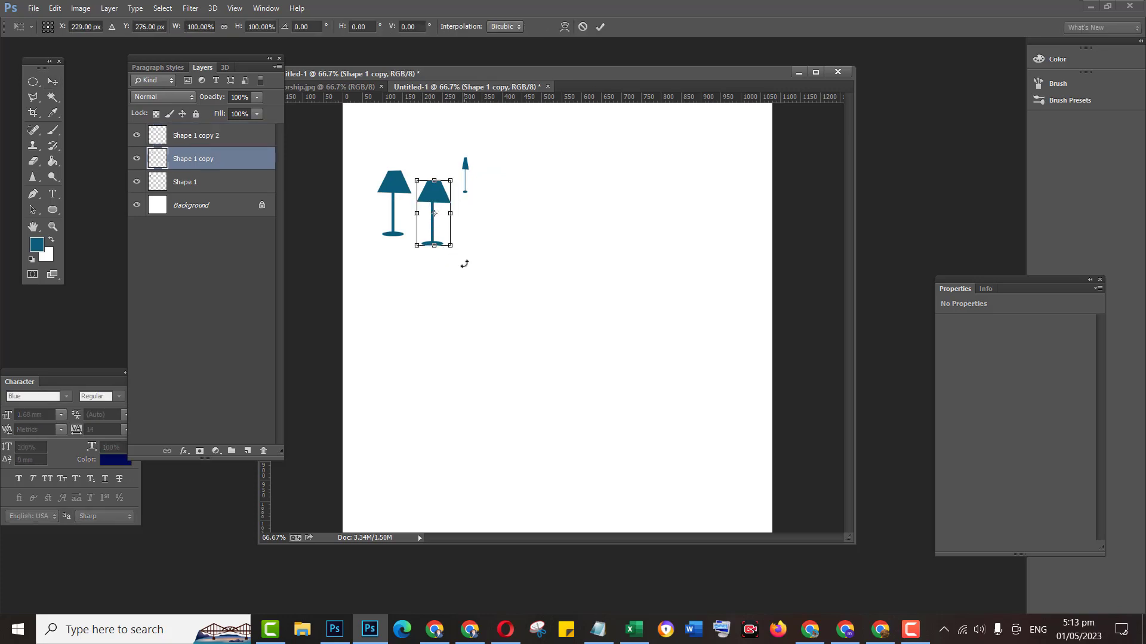
pyautogui.moveTo(444, 233); pyautogui.dragTo(420, 192)
pyautogui.press('Return')
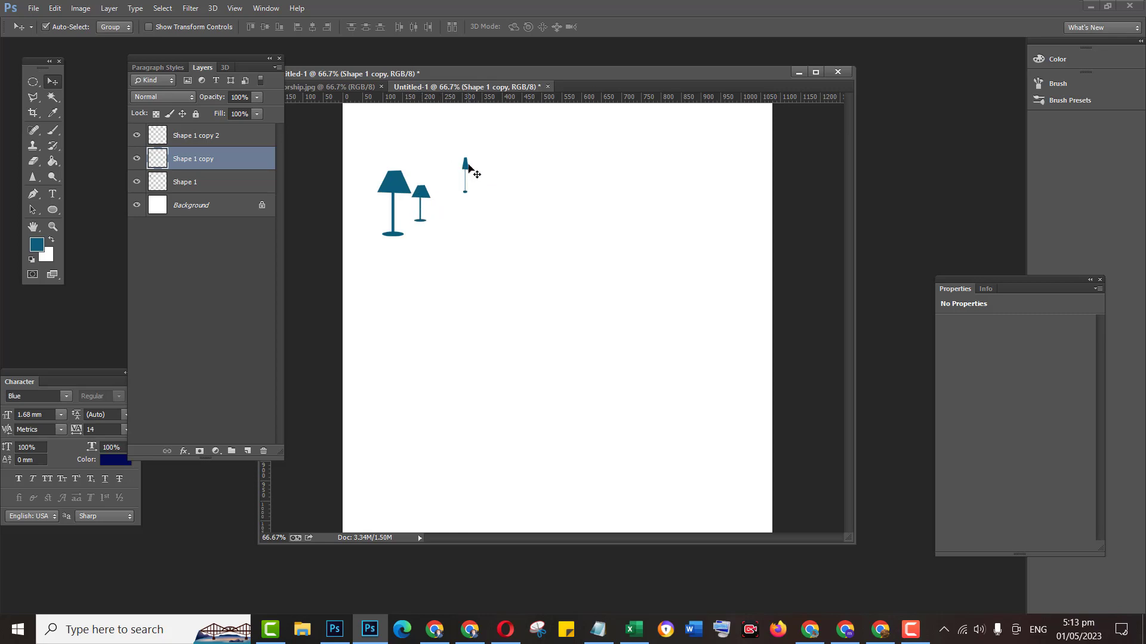
# Replace the narrow third lamp with a duplicate of the small lamp, scaled down slightly further and placed to its right.
pyautogui.moveTo(468, 169); pyautogui.dragTo(477, 170)
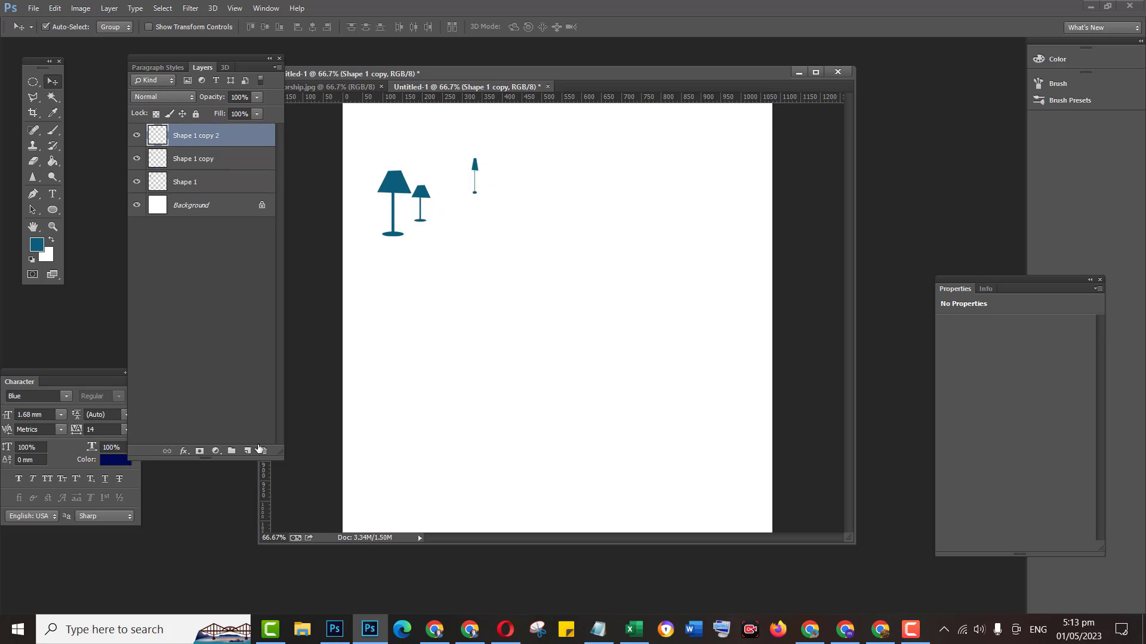
pyautogui.click(269, 452)
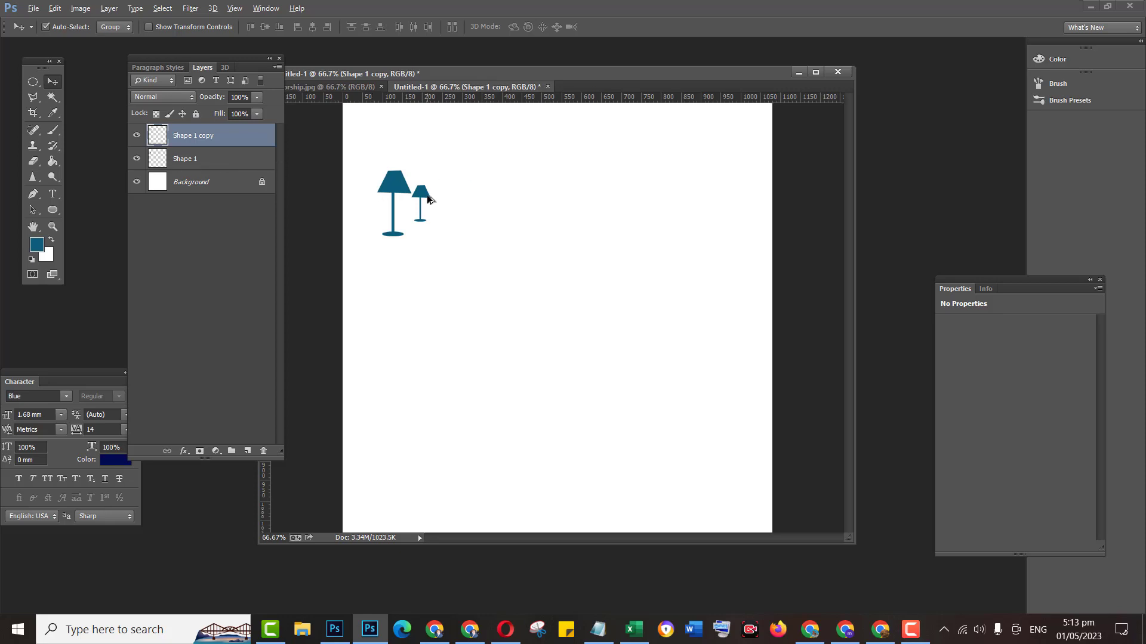
pyautogui.moveTo(430, 198); pyautogui.dragTo(458, 189)
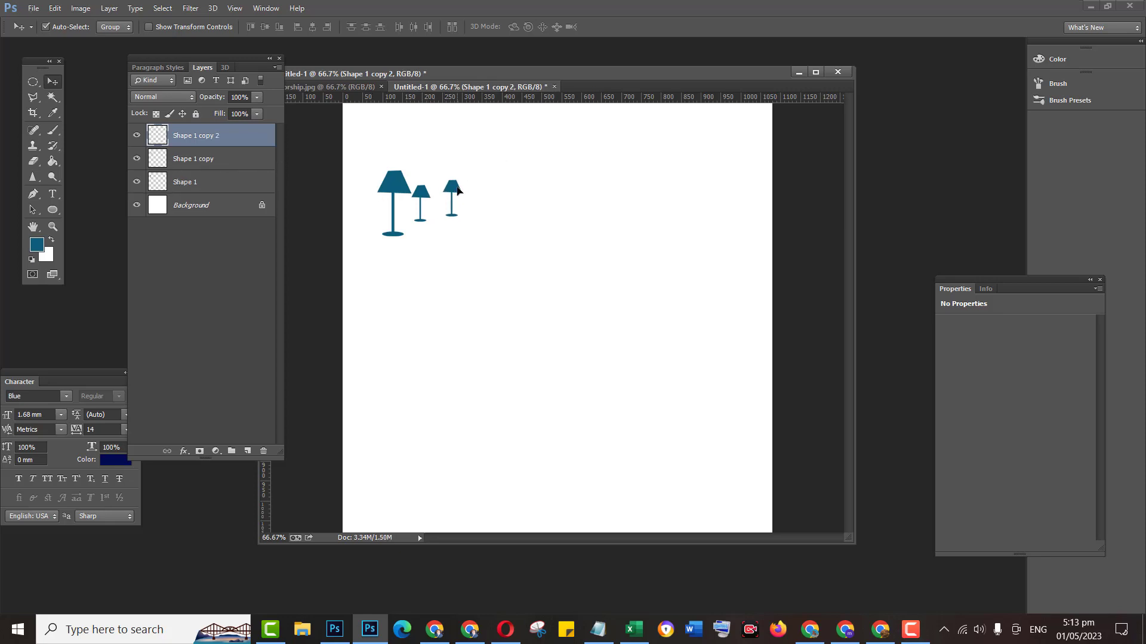
pyautogui.hotkey('ctrl', 't')
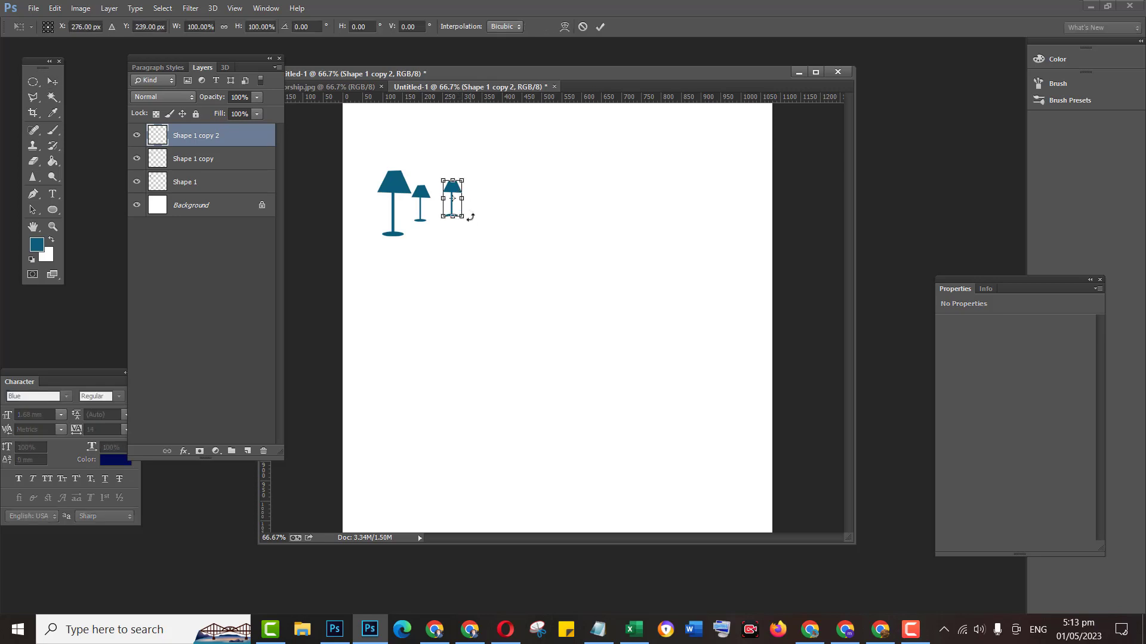
pyautogui.moveTo(461, 216); pyautogui.dragTo(447, 185)
pyautogui.press('Return')
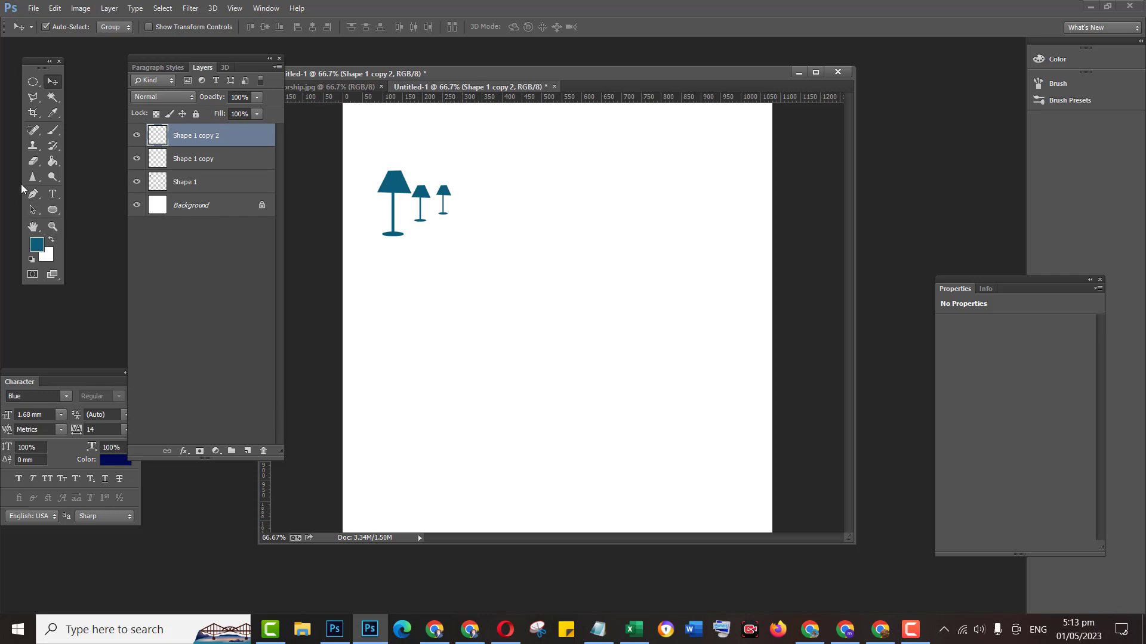
# Draw a closed, curved path with six anchor points in the middle of the canvas using the Pen tool.
pyautogui.click(39, 191)
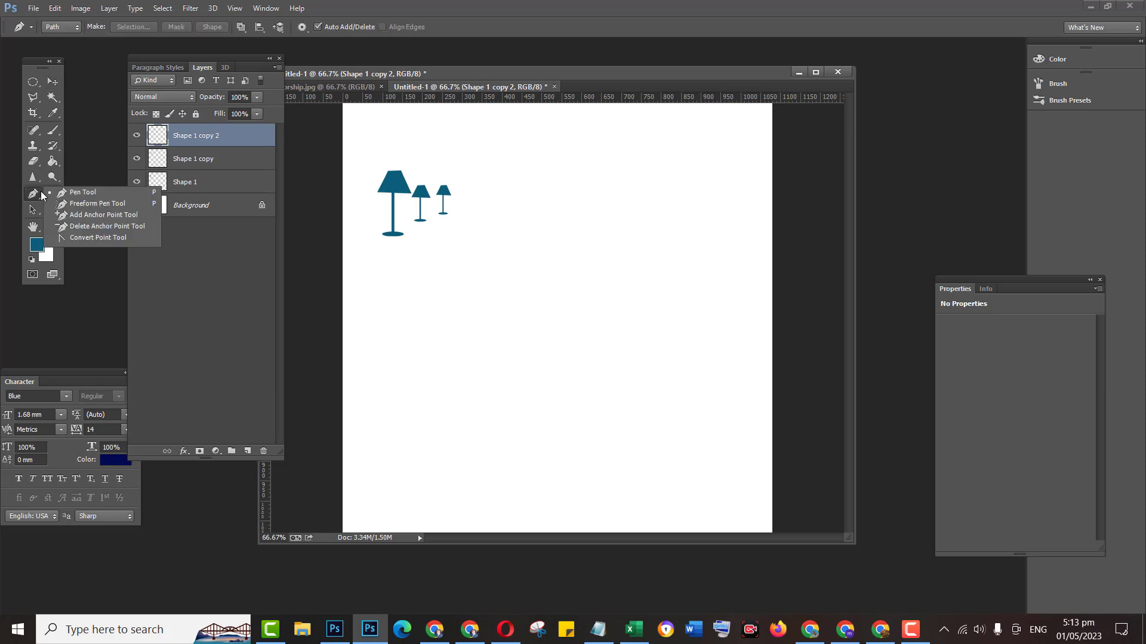
pyautogui.click(121, 192)
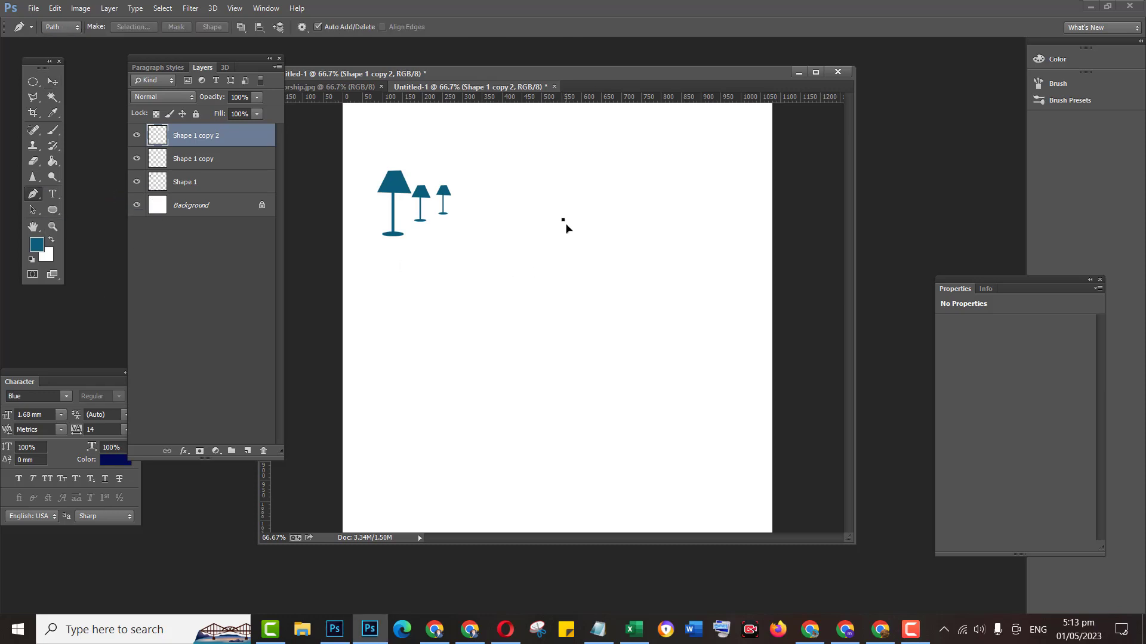
pyautogui.moveTo(563, 220); pyautogui.dragTo(572, 260)
pyautogui.moveTo(633, 304)
pyautogui.mouseDown()
pyautogui.moveTo(631, 342)
pyautogui.moveTo(555, 366)
pyautogui.moveTo(489, 328)
pyautogui.moveTo(506, 218)
pyautogui.mouseUp()
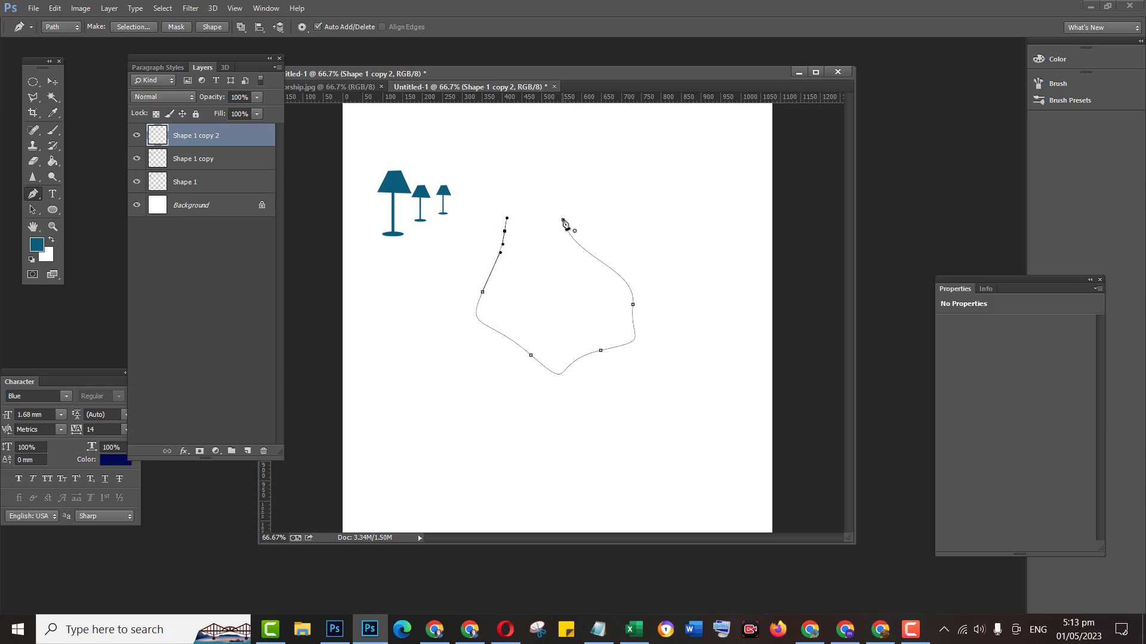
pyautogui.moveTo(562, 220); pyautogui.dragTo(573, 259)
# Convert the closed path to a shape layer and move it about 122 px right and 130 px up.
pyautogui.click(203, 26)
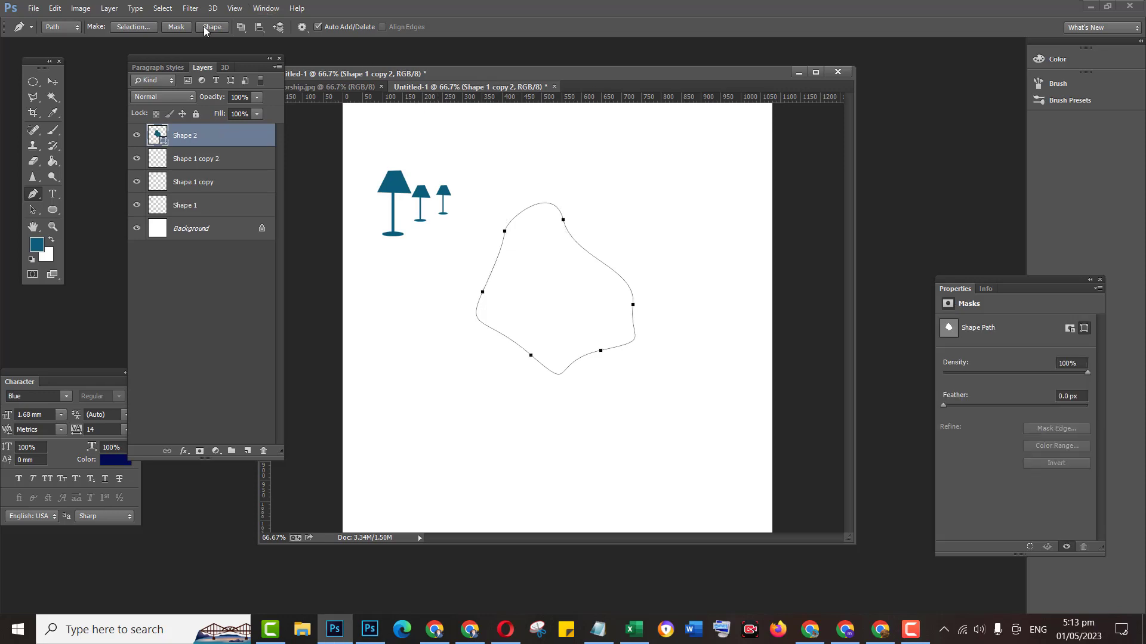
pyautogui.click(52, 81)
pyautogui.moveTo(586, 298); pyautogui.dragTo(636, 252)
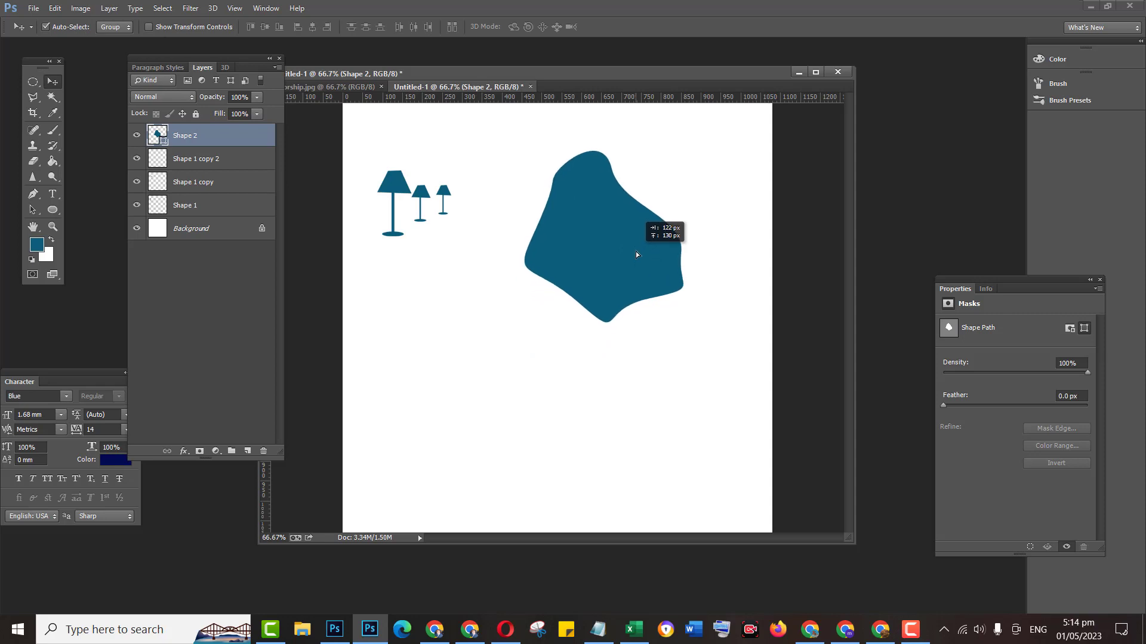
# Draw a large rounded blob below the first curved shape with the Freeform Pen tool, on the same layer.
pyautogui.click(34, 194)
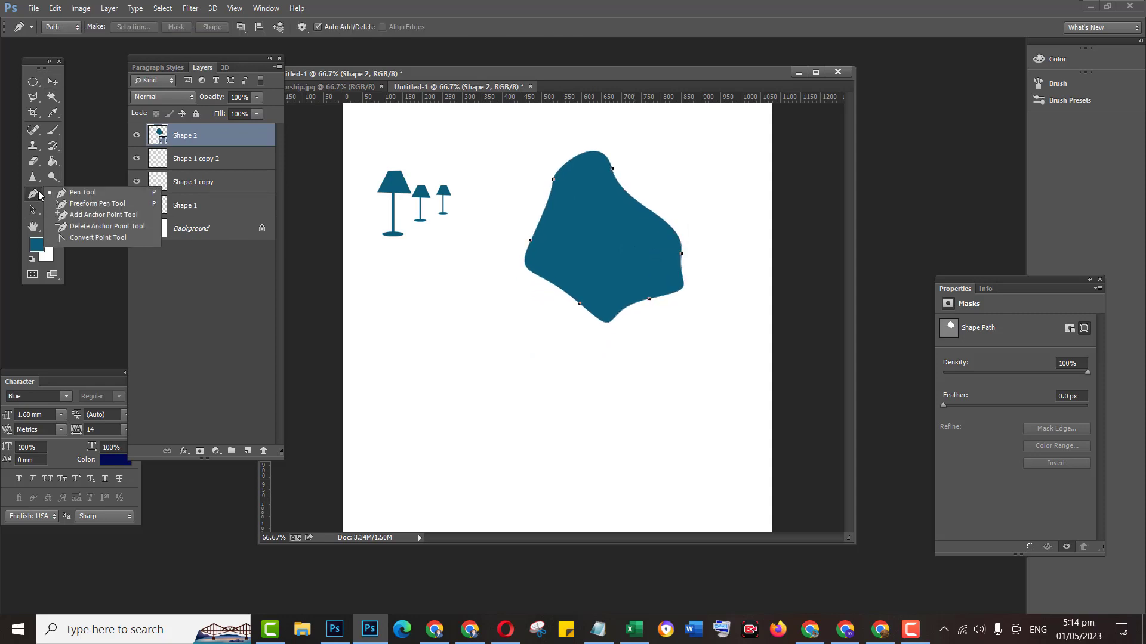
pyautogui.click(95, 206)
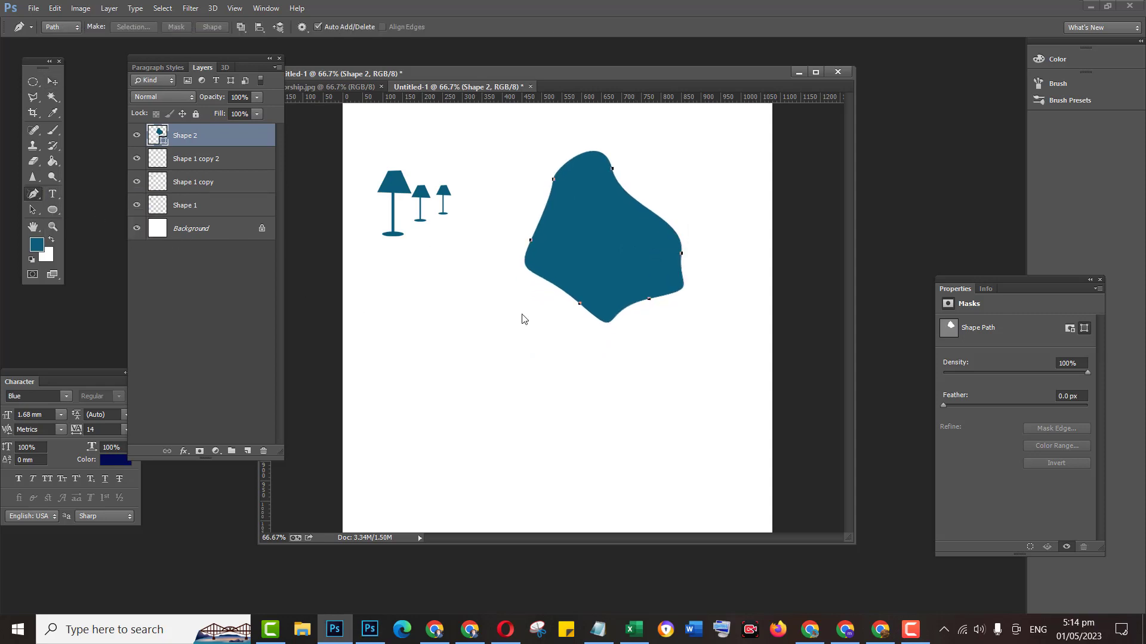
pyautogui.moveTo(540, 333)
pyautogui.mouseDown()
pyautogui.moveTo(603, 375)
pyautogui.moveTo(612, 425)
pyautogui.moveTo(461, 453)
pyautogui.moveTo(397, 370)
pyautogui.moveTo(418, 327)
pyautogui.moveTo(517, 322)
pyautogui.moveTo(558, 355)
pyautogui.mouseUp()
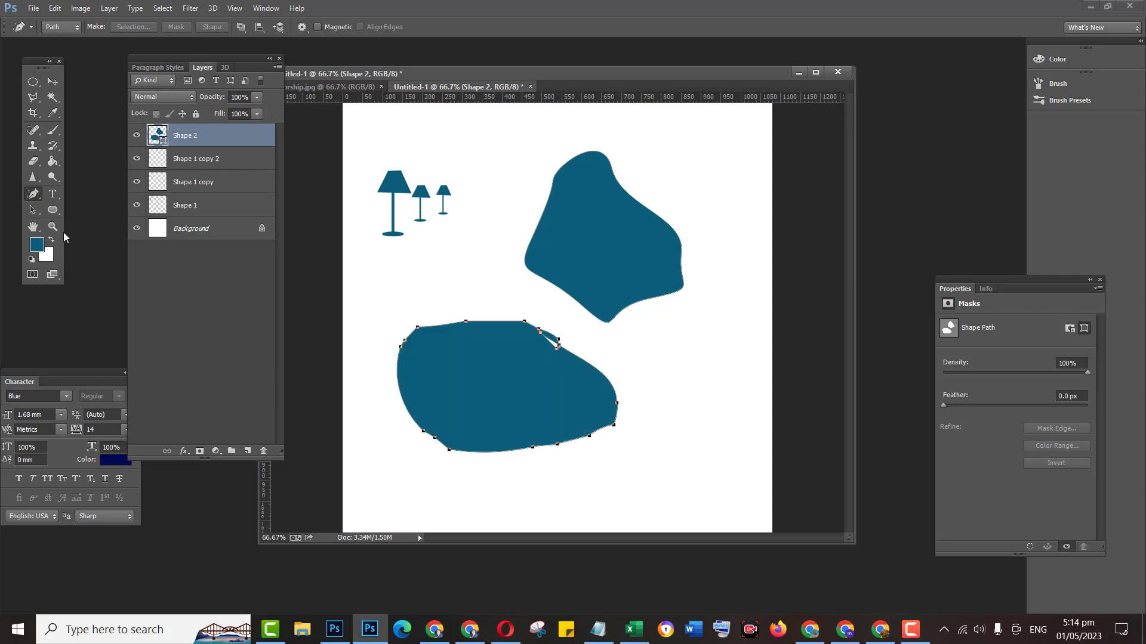
# Add anchor points to the blob's left edge and along its top edge with the Add Anchor Point tool.
pyautogui.rightClick(32, 197)
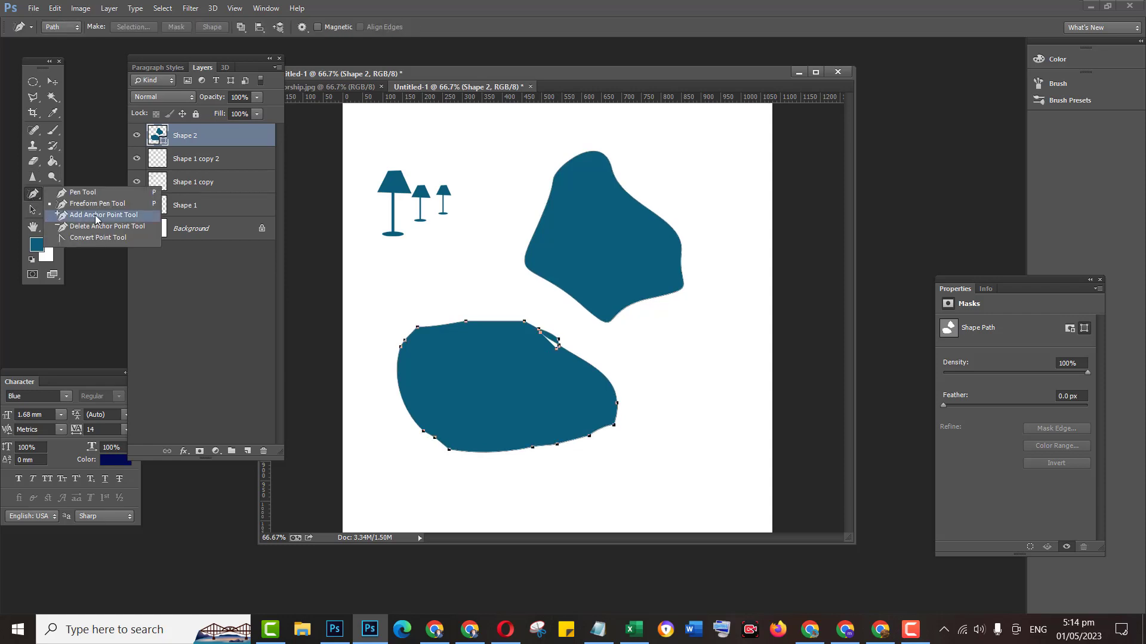
pyautogui.click(97, 217)
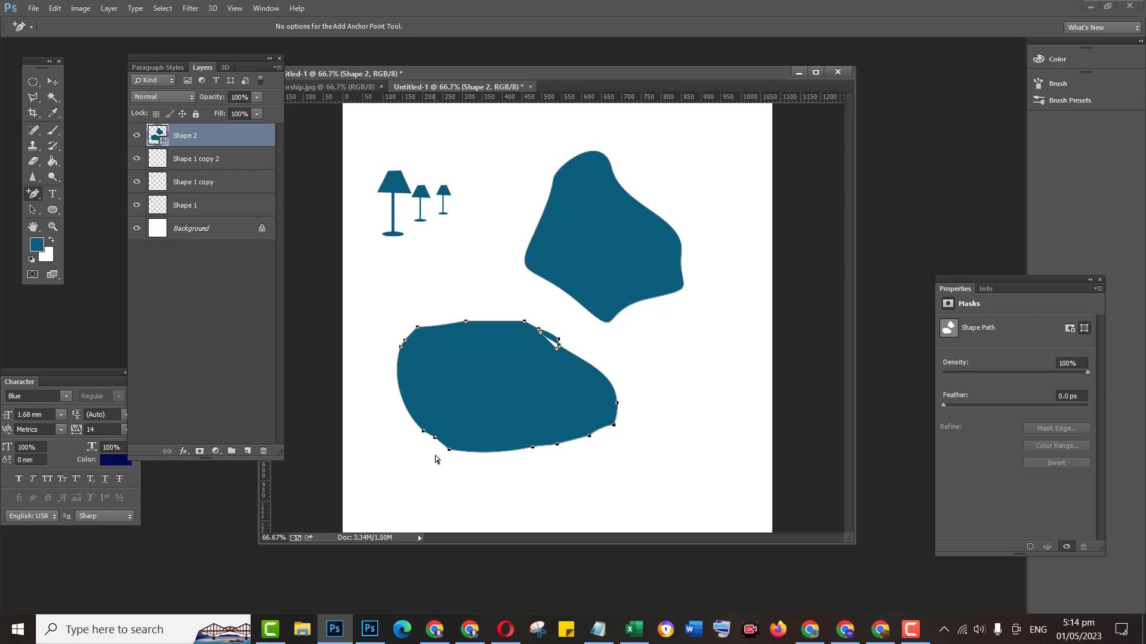
pyautogui.click(403, 406)
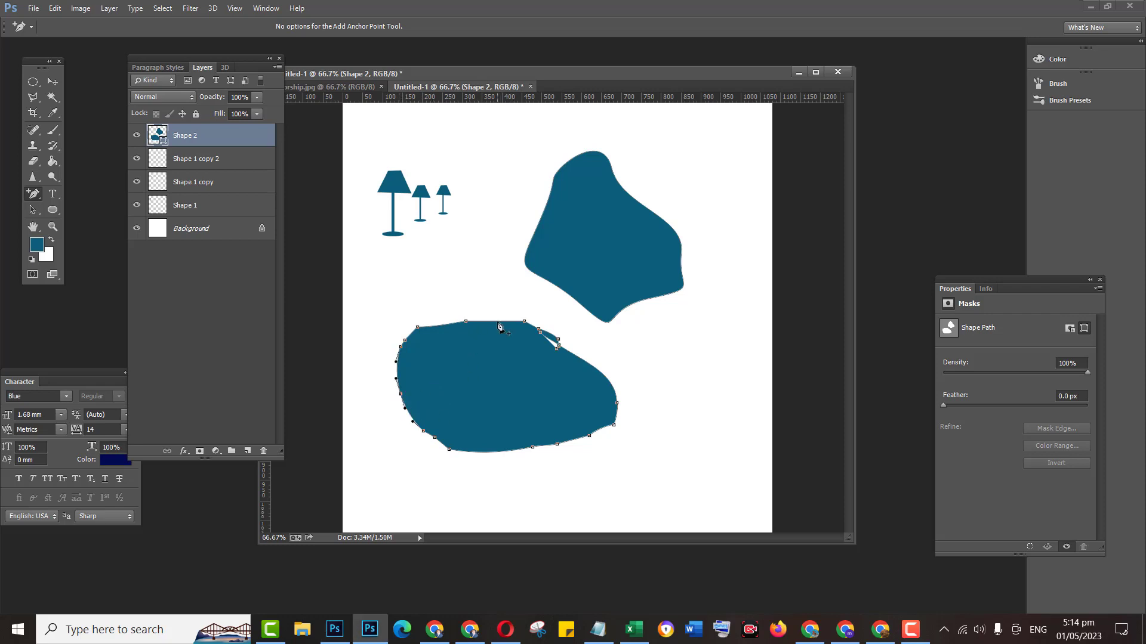
pyautogui.click(497, 322)
# Remove anchor points from the blob's upper-left curve, top edge and upper-right side with the Delete Anchor Point tool.
pyautogui.rightClick(36, 201)
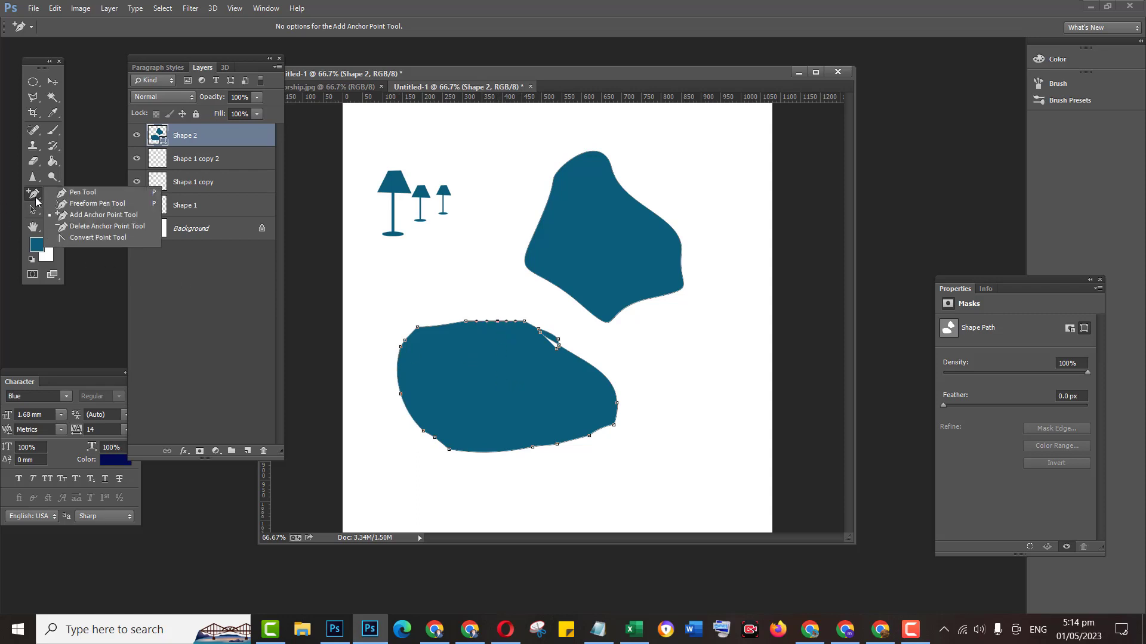
pyautogui.click(84, 231)
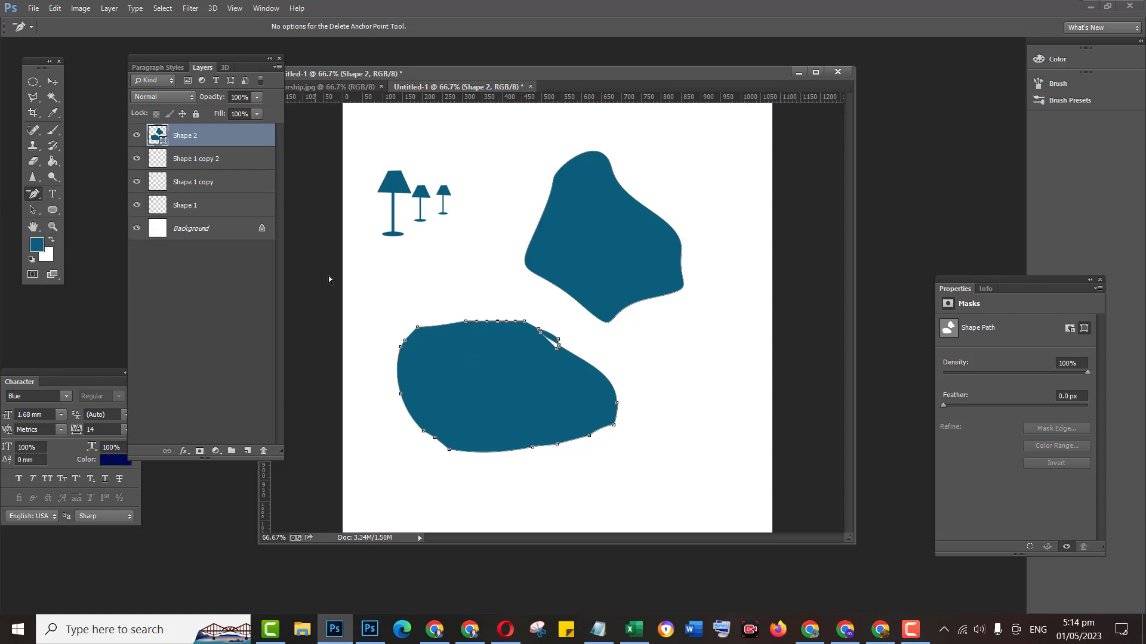
pyautogui.click(418, 328)
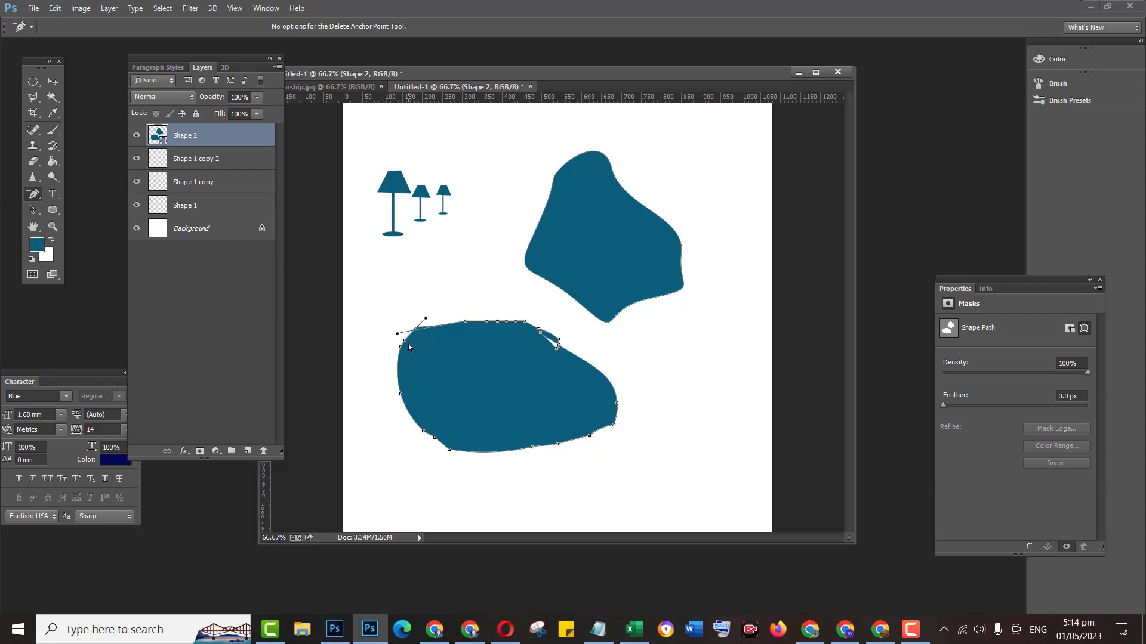
pyautogui.click(406, 341)
pyautogui.click(401, 348)
pyautogui.click(402, 347)
pyautogui.click(557, 350)
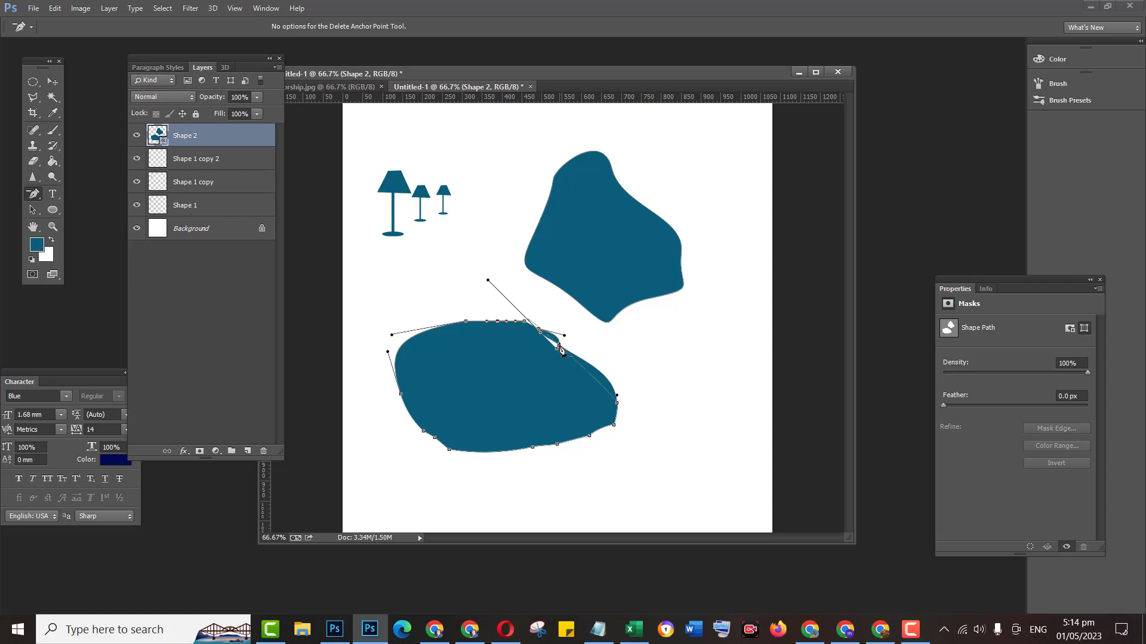
pyautogui.click(525, 324)
pyautogui.click(499, 324)
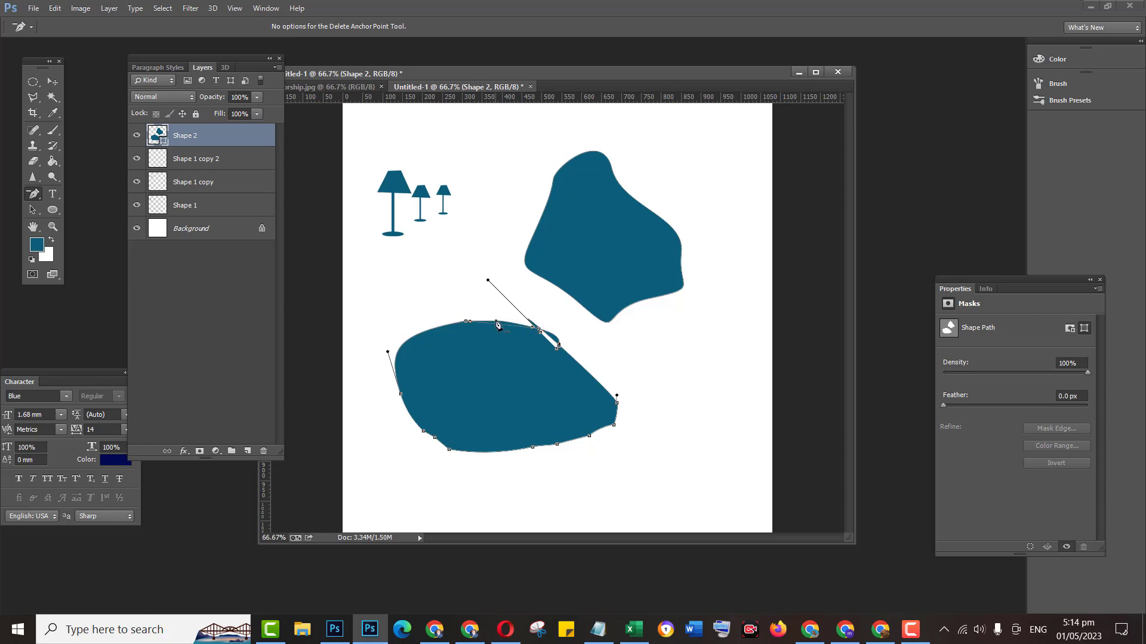
pyautogui.click(468, 324)
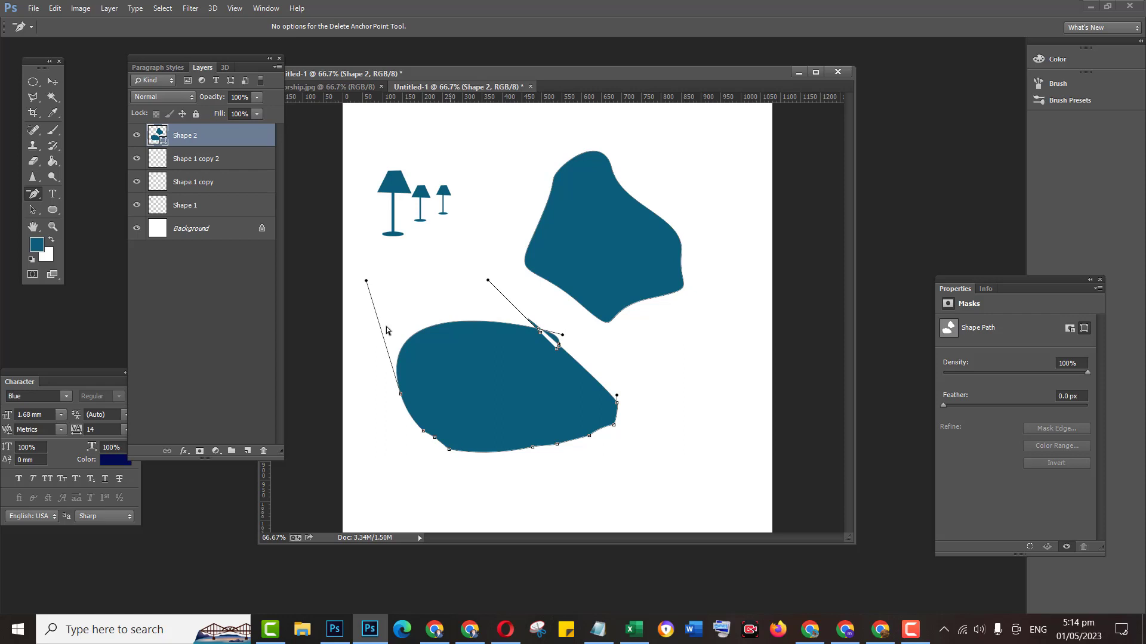
# Delete the Shape 2, Shape 1 copy 2, Shape 1 copy and Shape 1 layers, keeping only the Background.
pyautogui.click(52, 81)
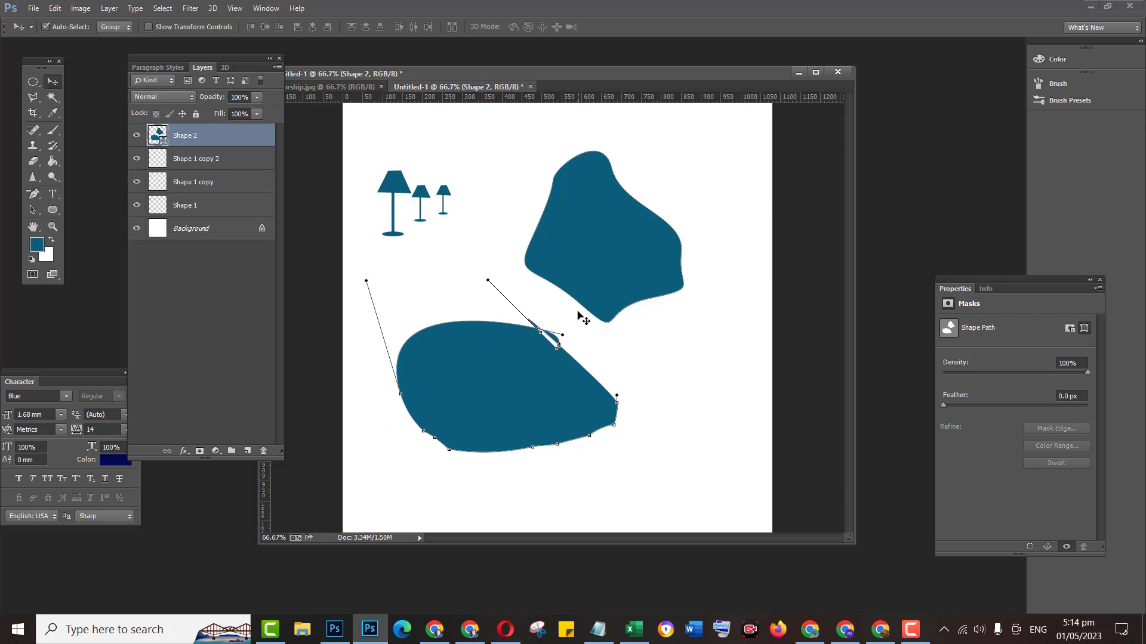
pyautogui.click(263, 451)
pyautogui.click(263, 451)
pyautogui.click(264, 451)
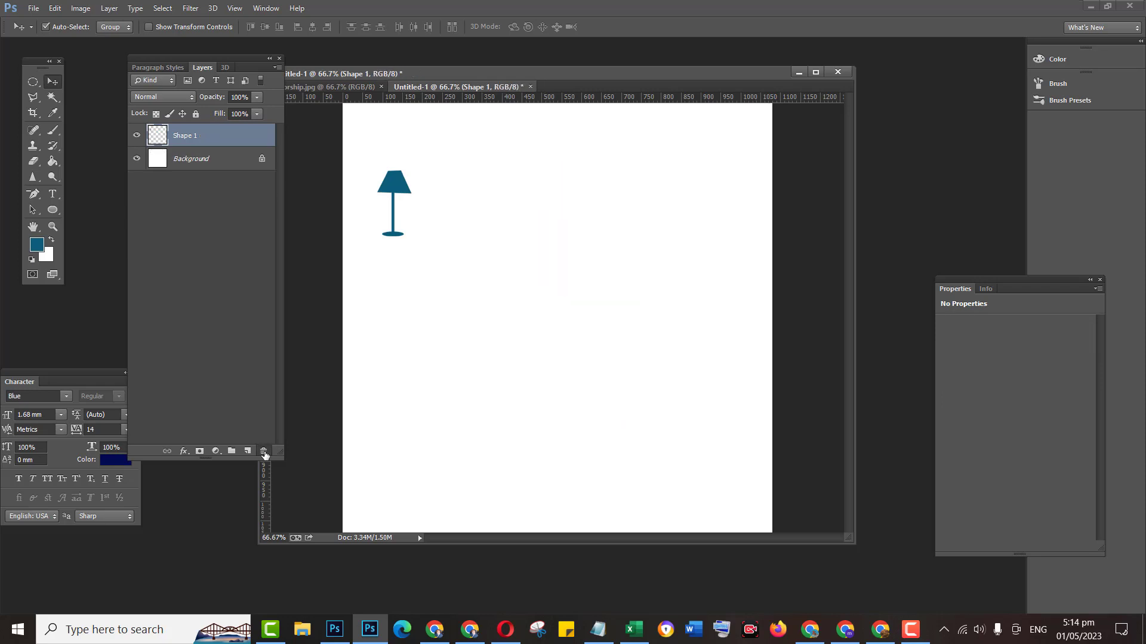
pyautogui.click(263, 451)
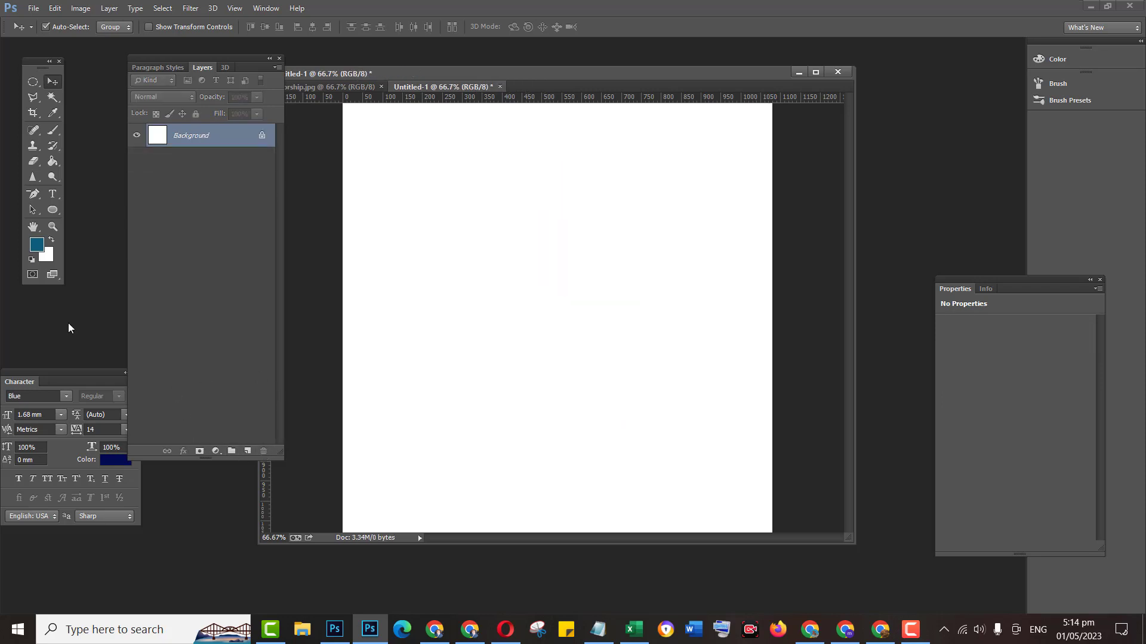
# Draw a teal rectangle about 1160 × 236 px across the bottom of the canvas, extending past both side edges.
pyautogui.click(27, 194)
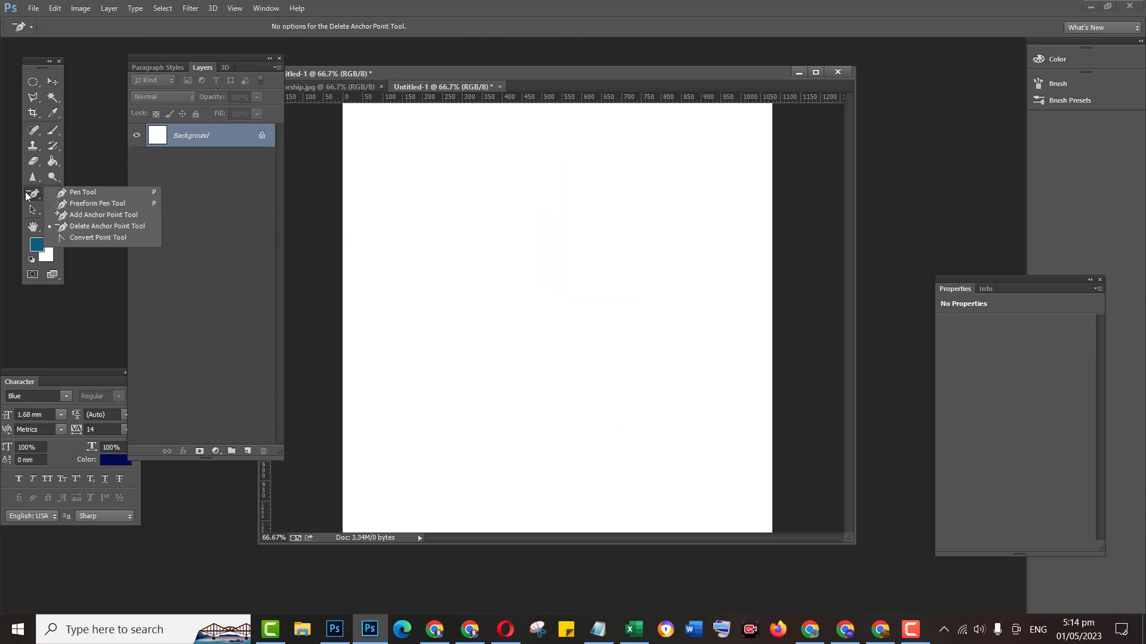
pyautogui.click(53, 208)
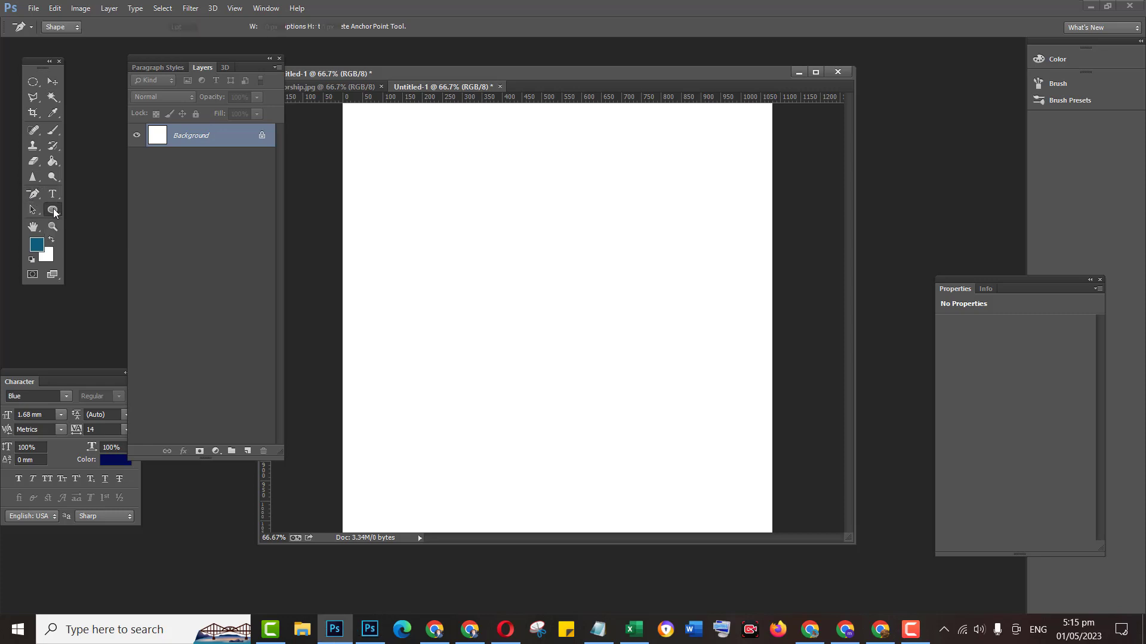
pyautogui.click(90, 208)
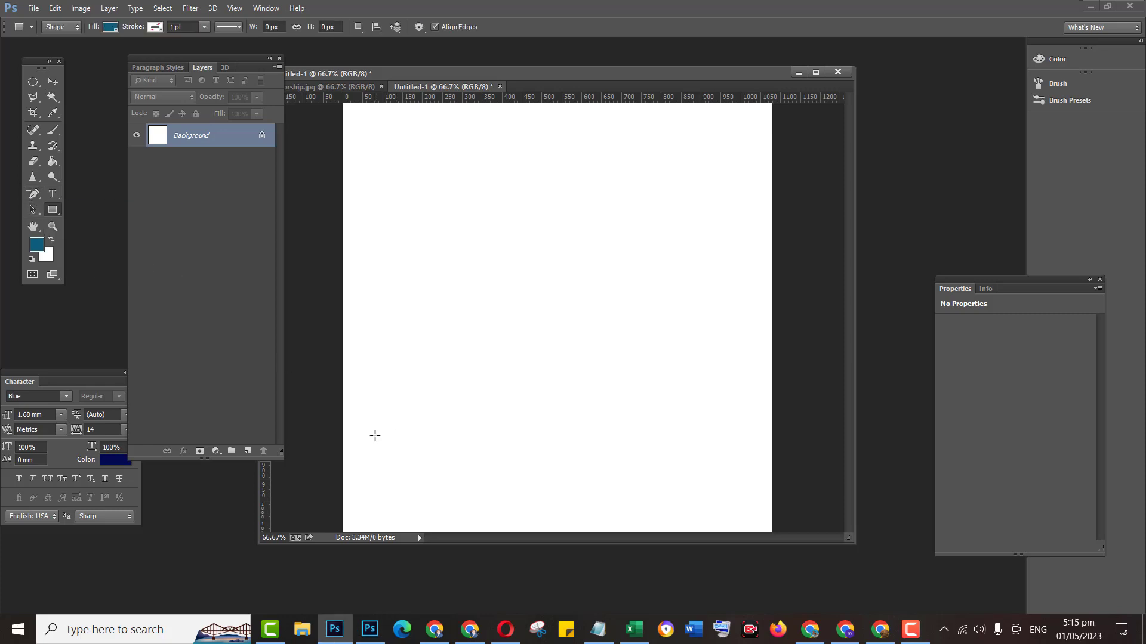
pyautogui.moveTo(326, 442); pyautogui.dragTo(791, 542)
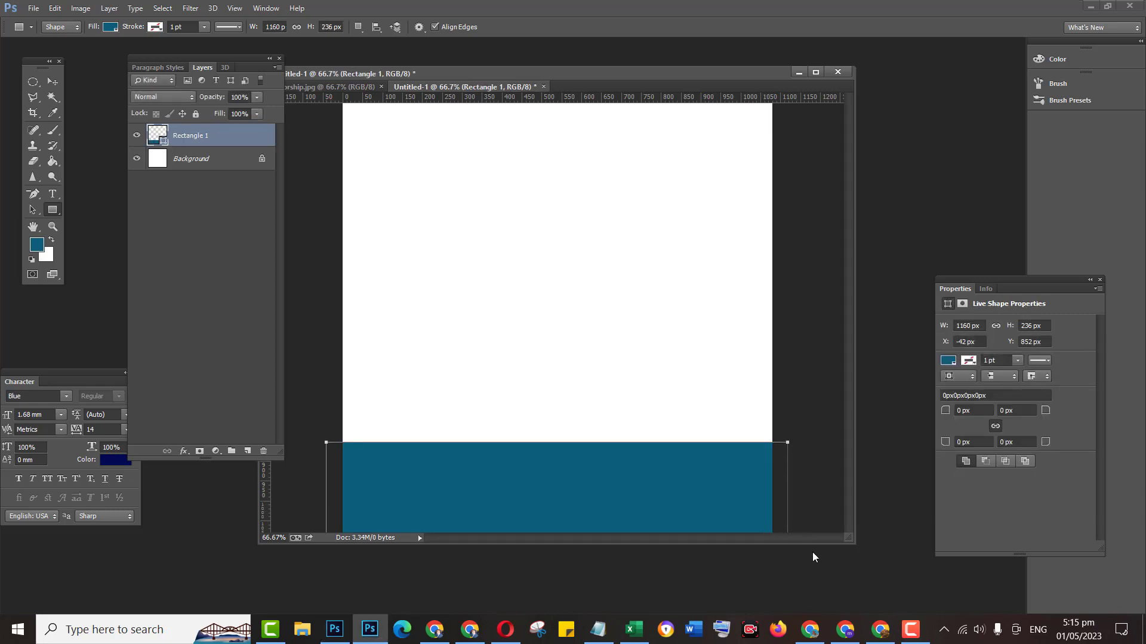
# Add an anchor point right of centre on the rectangle's top edge with the Add Anchor Point tool.
pyautogui.click(33, 197)
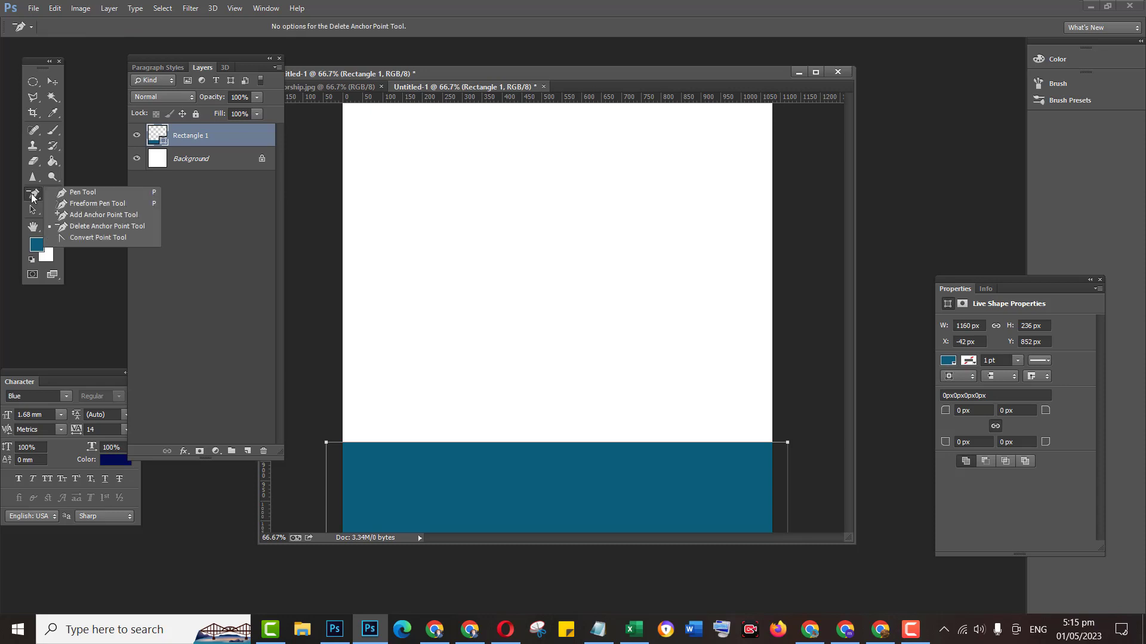
pyautogui.click(74, 216)
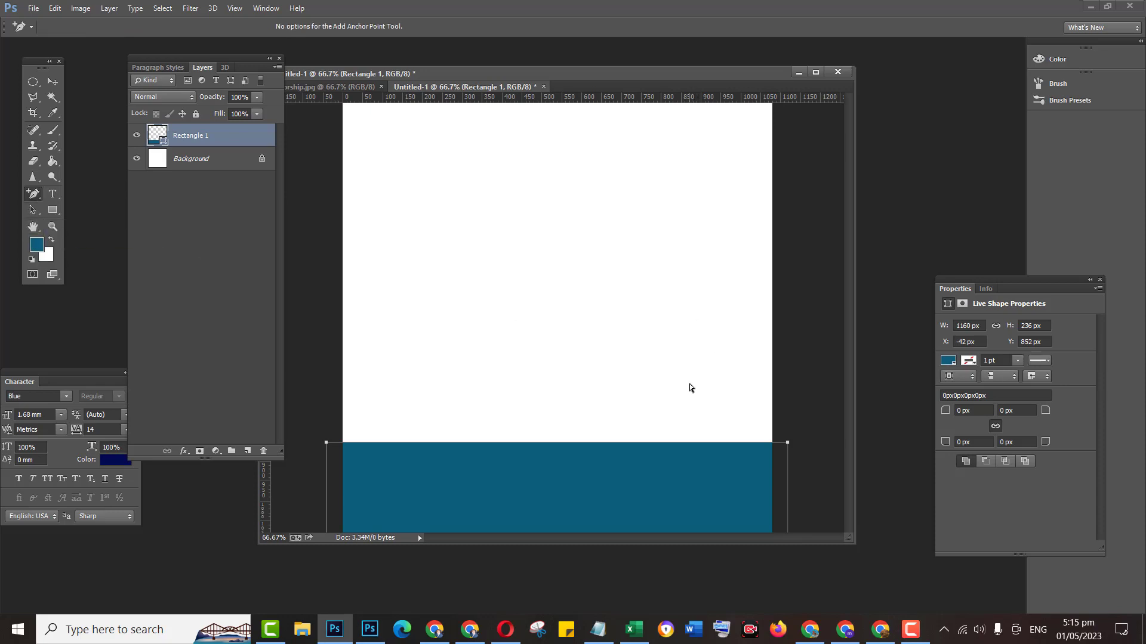
pyautogui.click(630, 443)
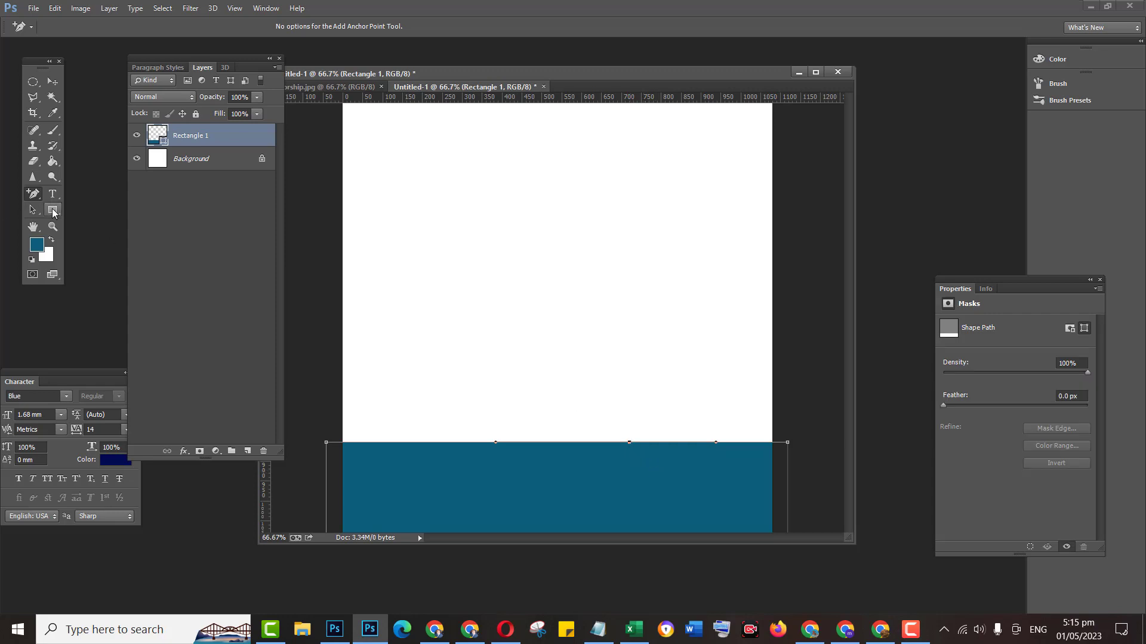
# Bend the rectangle's top edge into a wave by pulling the new anchor point's direction handles with the Convert Point tool.
pyautogui.rightClick(33, 193)
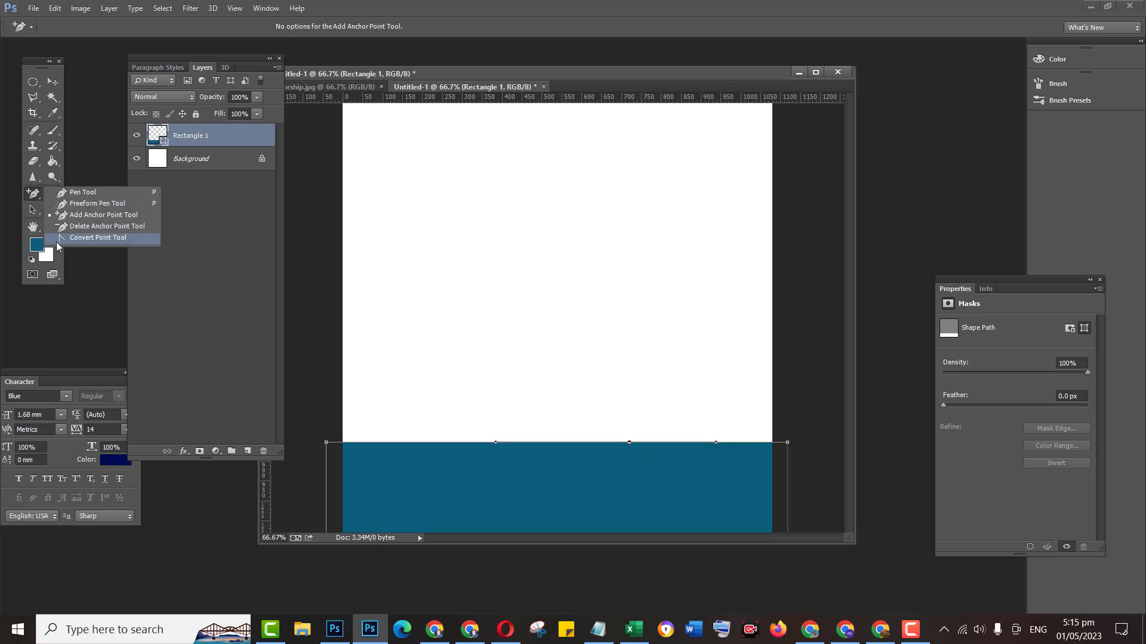
pyautogui.click(87, 238)
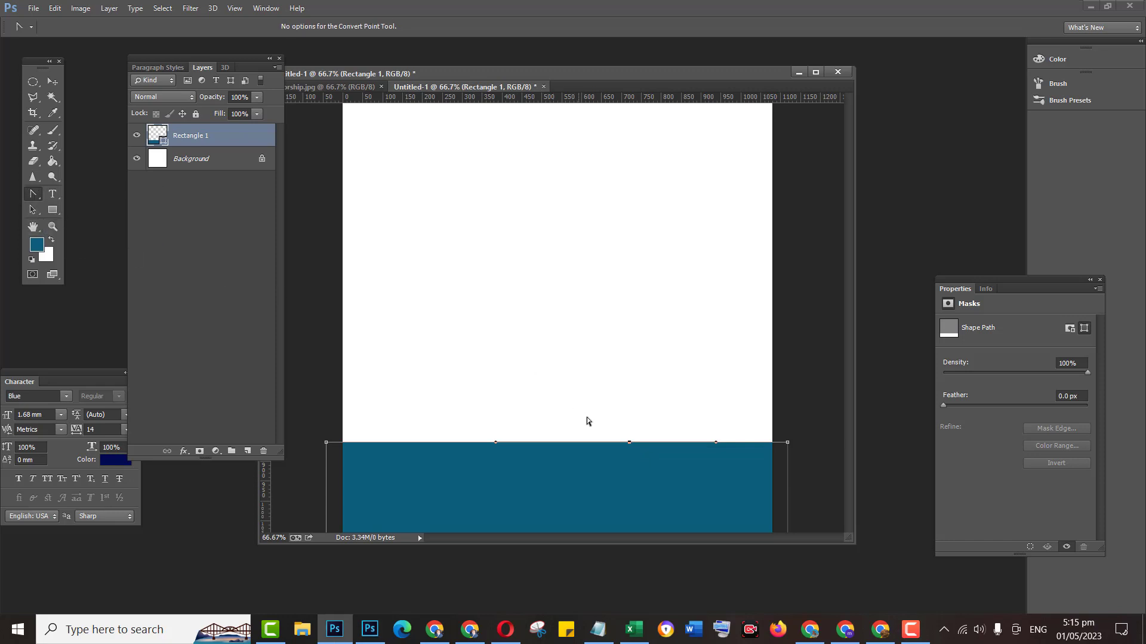
pyautogui.click(630, 443)
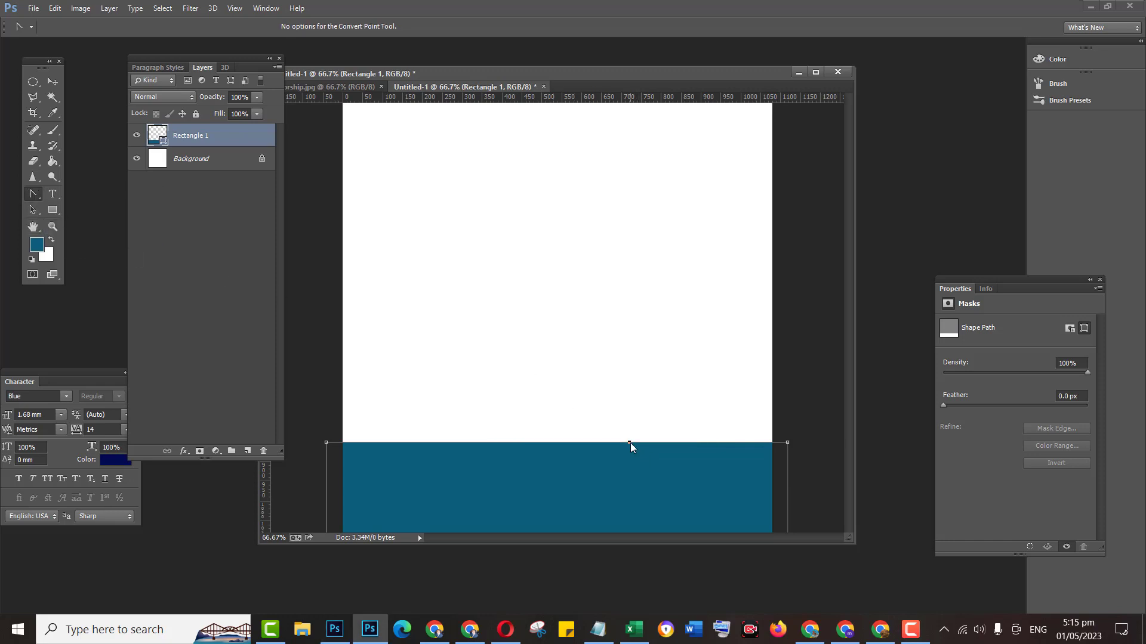
pyautogui.moveTo(630, 443); pyautogui.dragTo(773, 494)
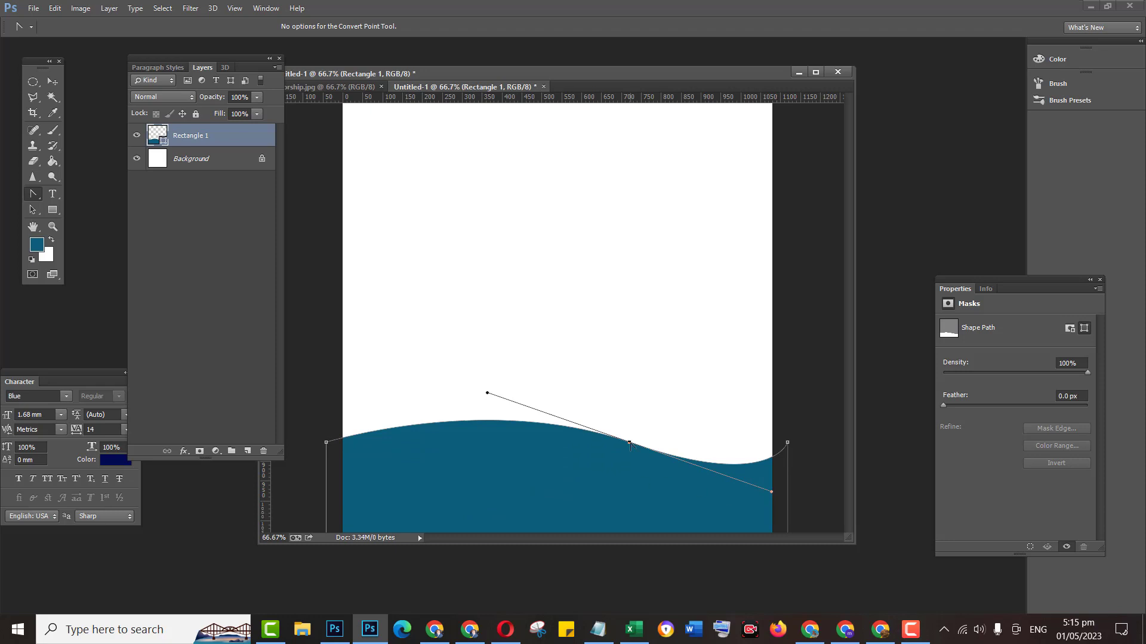
pyautogui.moveTo(630, 443); pyautogui.dragTo(792, 555)
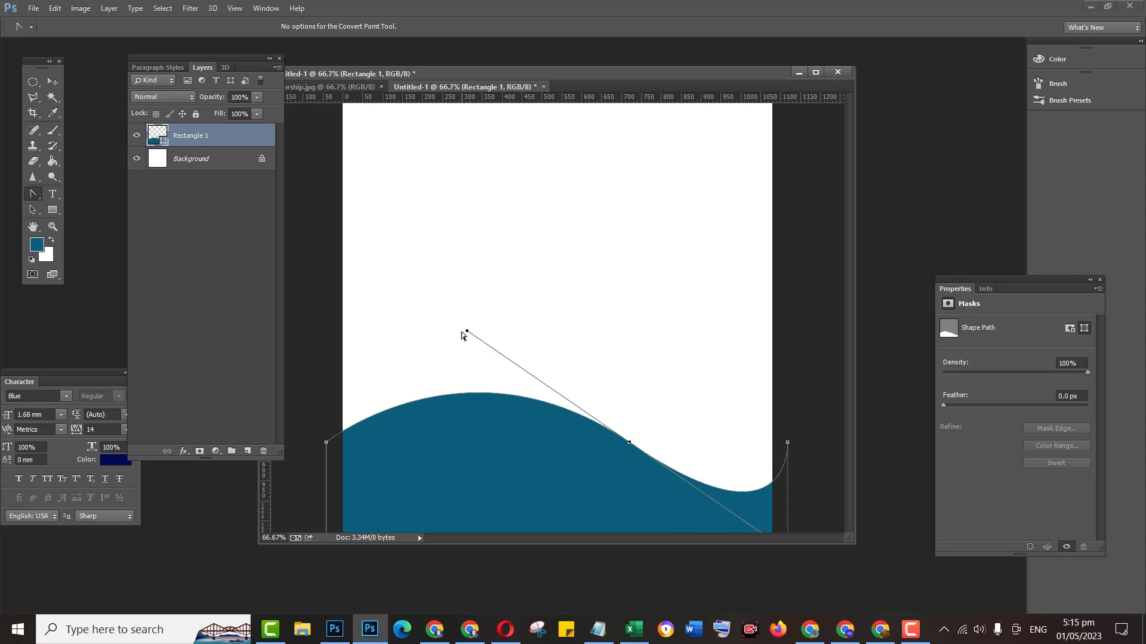
pyautogui.moveTo(466, 332); pyautogui.dragTo(454, 362)
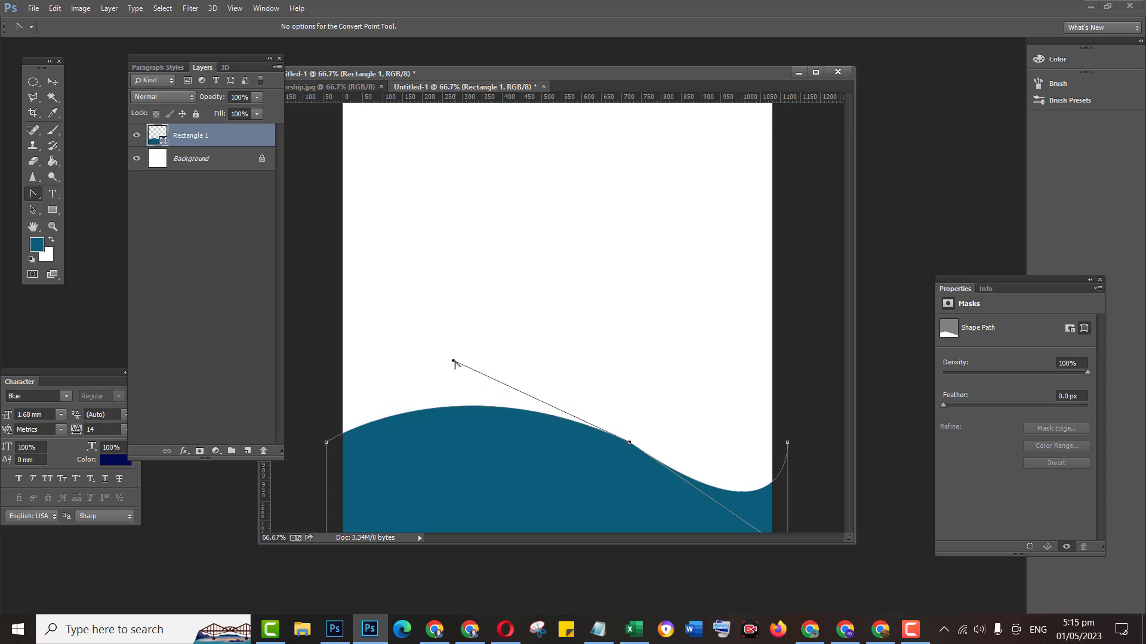
# Rasterize the Rectangle 1 shape layer.
pyautogui.click(52, 81)
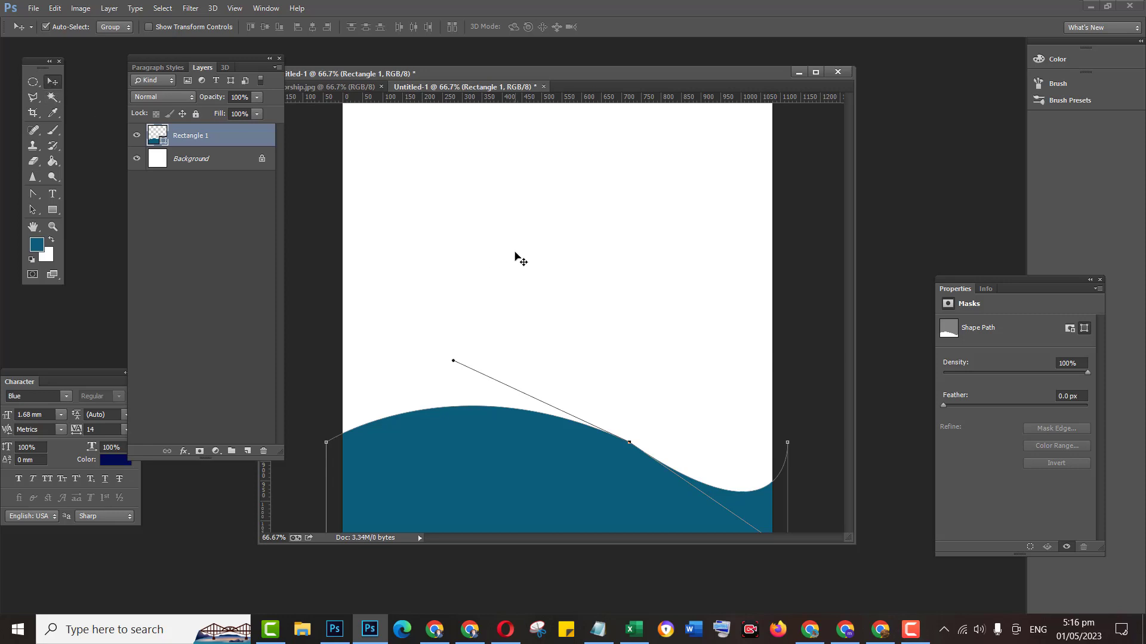
pyautogui.click(516, 253)
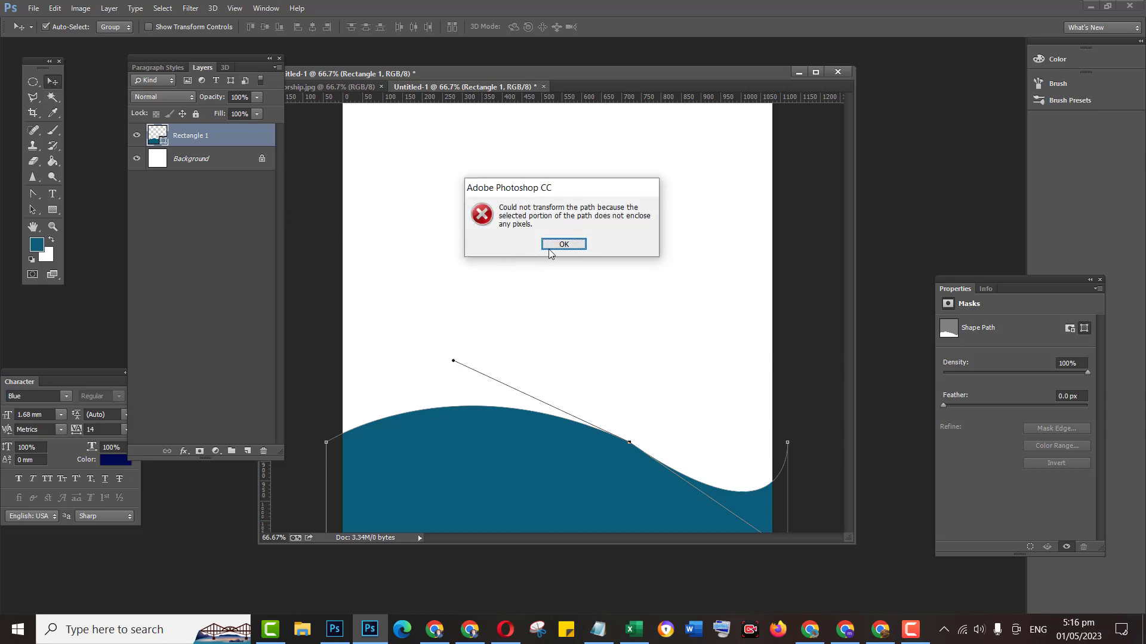
pyautogui.click(564, 244)
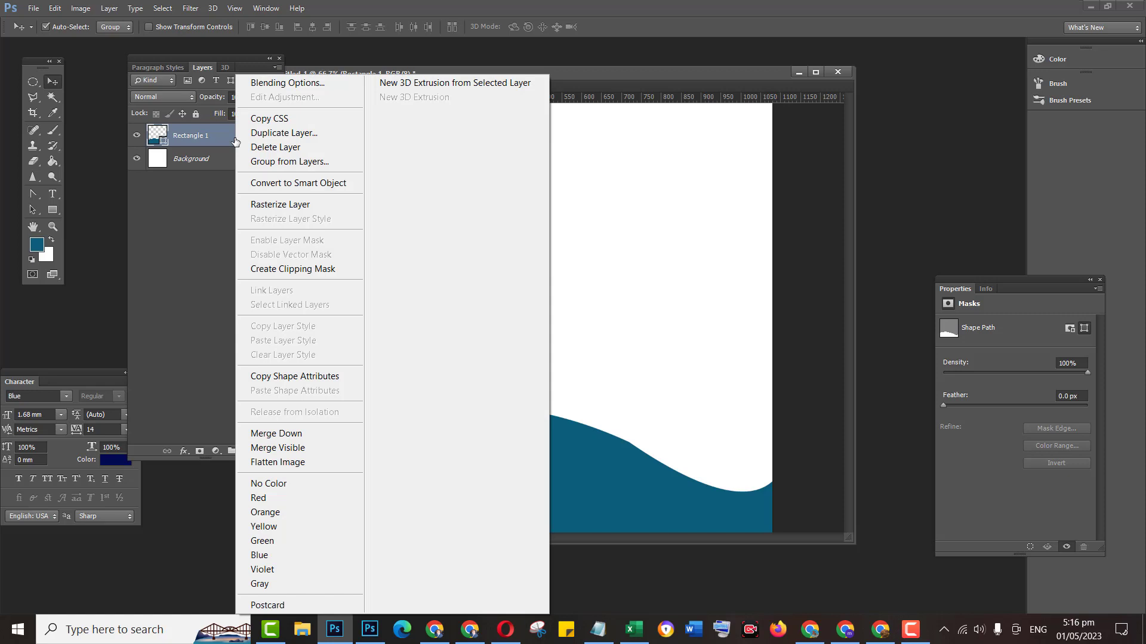
pyautogui.click(258, 204)
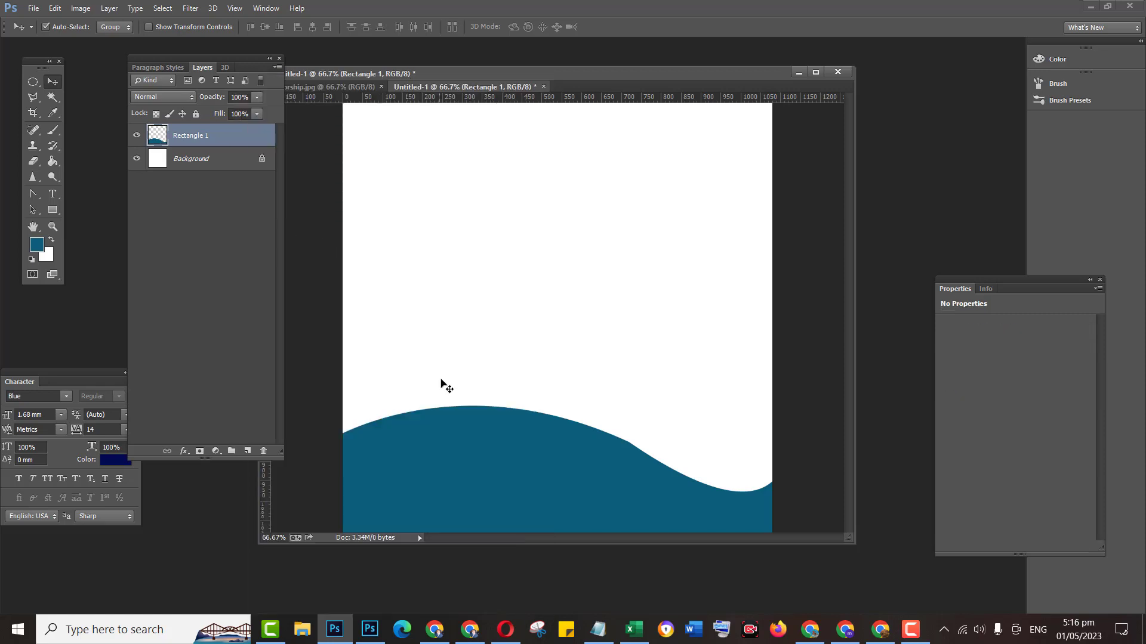
# Stretch the wave shape to about 138% width past the canvas's right edge and move it slightly down.
pyautogui.hotkey('ctrl', 't')
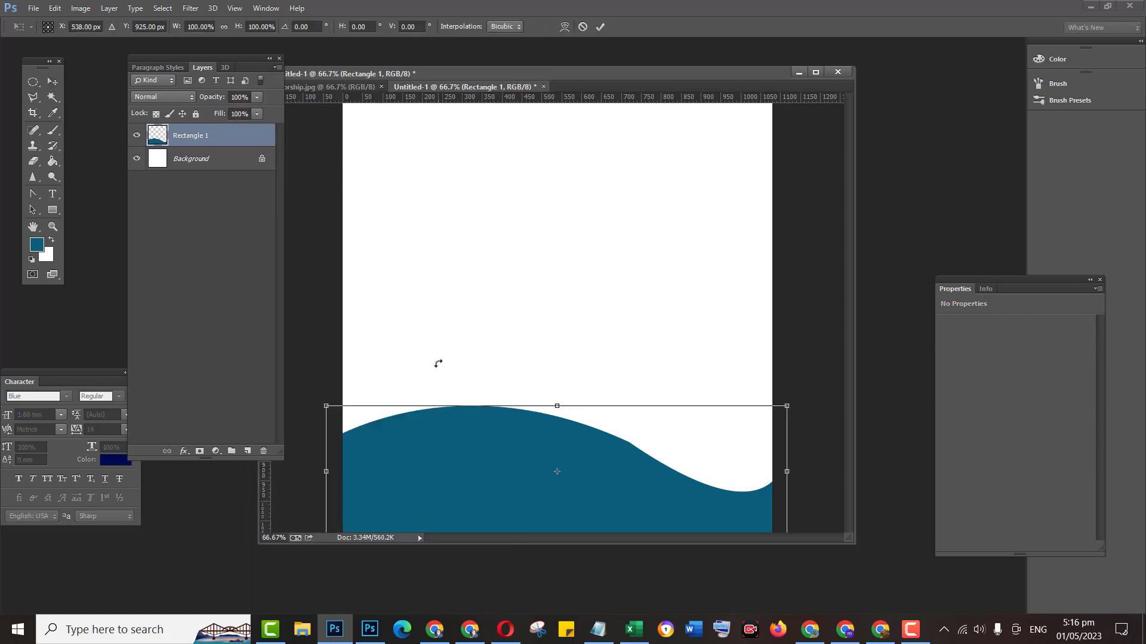
pyautogui.moveTo(786, 472); pyautogui.dragTo(970, 502)
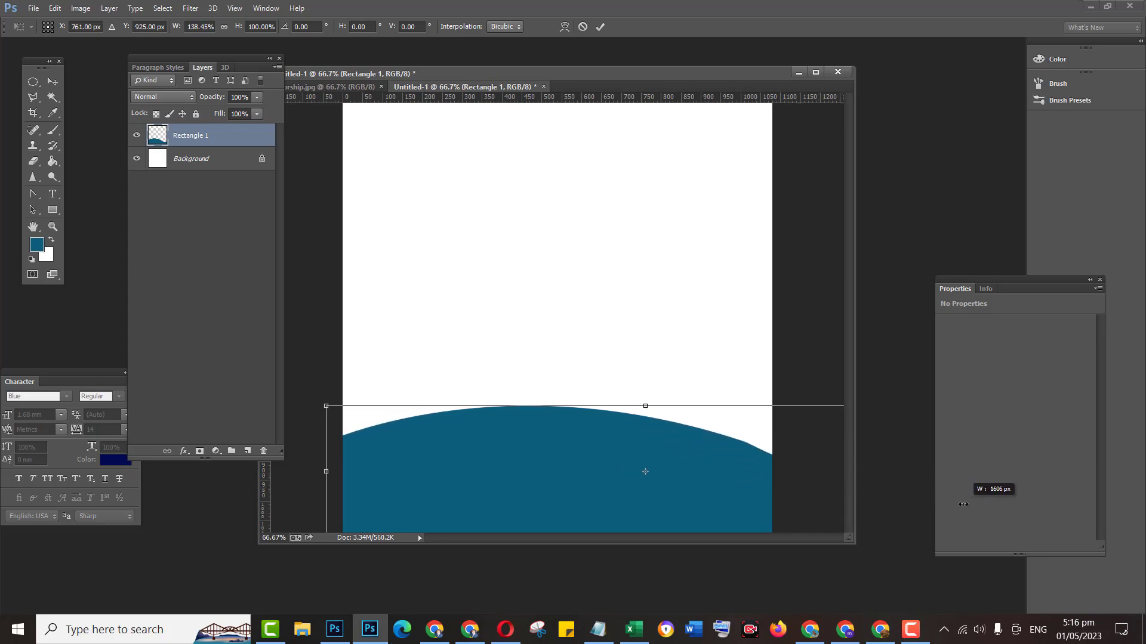
pyautogui.press('Return')
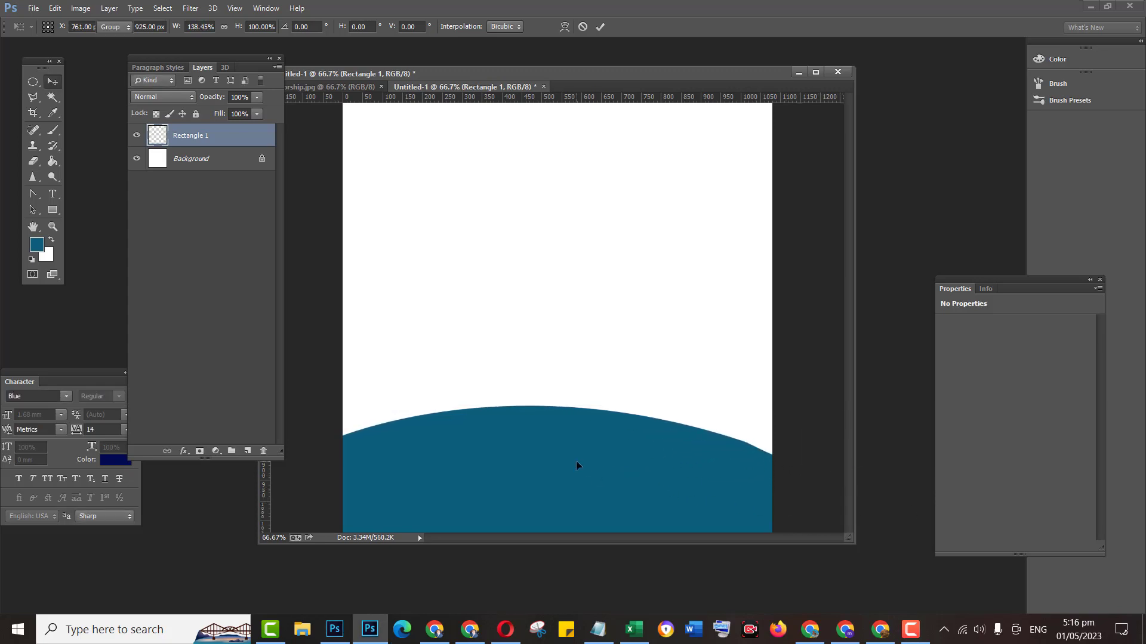
pyautogui.moveTo(614, 468); pyautogui.dragTo(610, 503)
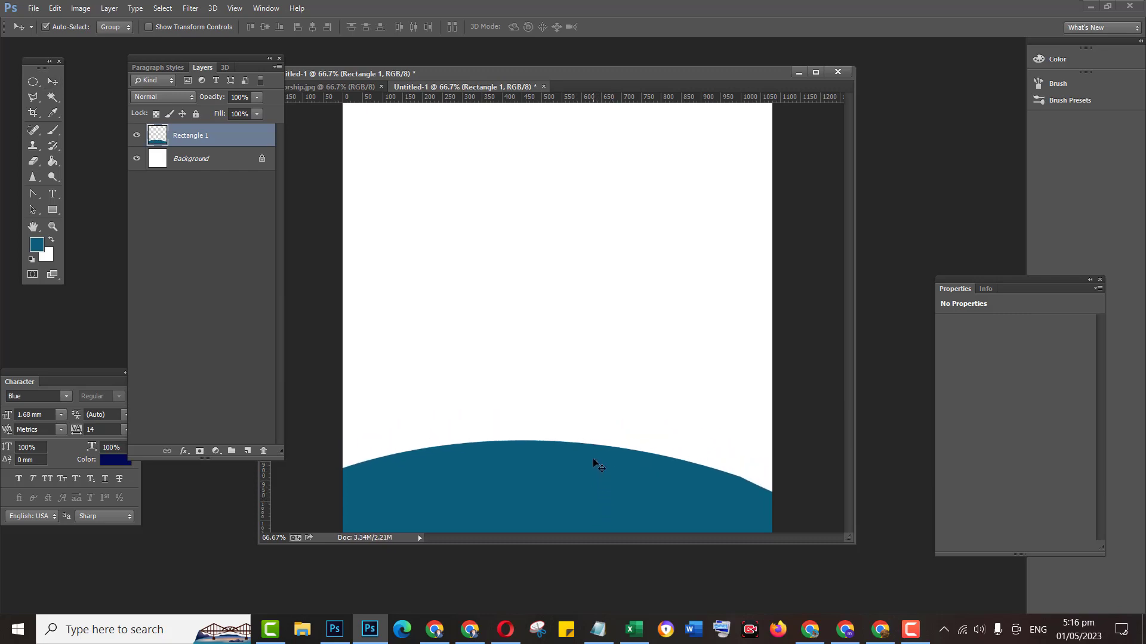
# Rotate the curved shape clockwise by about 8.9° and move it left so it fills the canvas's lower-left corner.
pyautogui.hotkey('ctrl', 't')
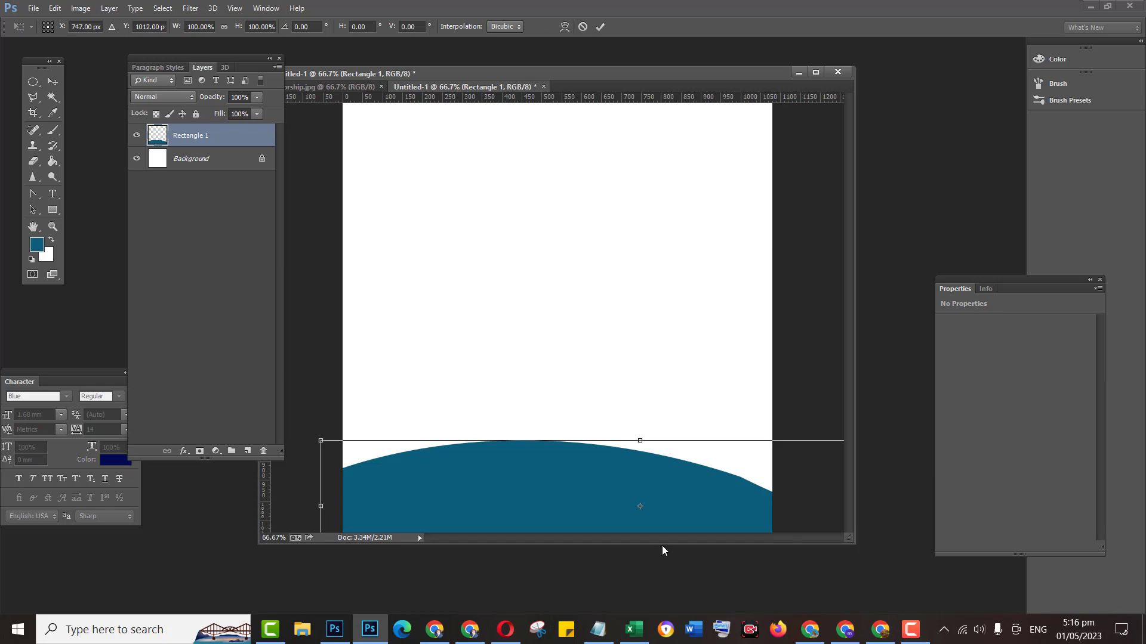
pyautogui.hotkey('ctrl', '-')
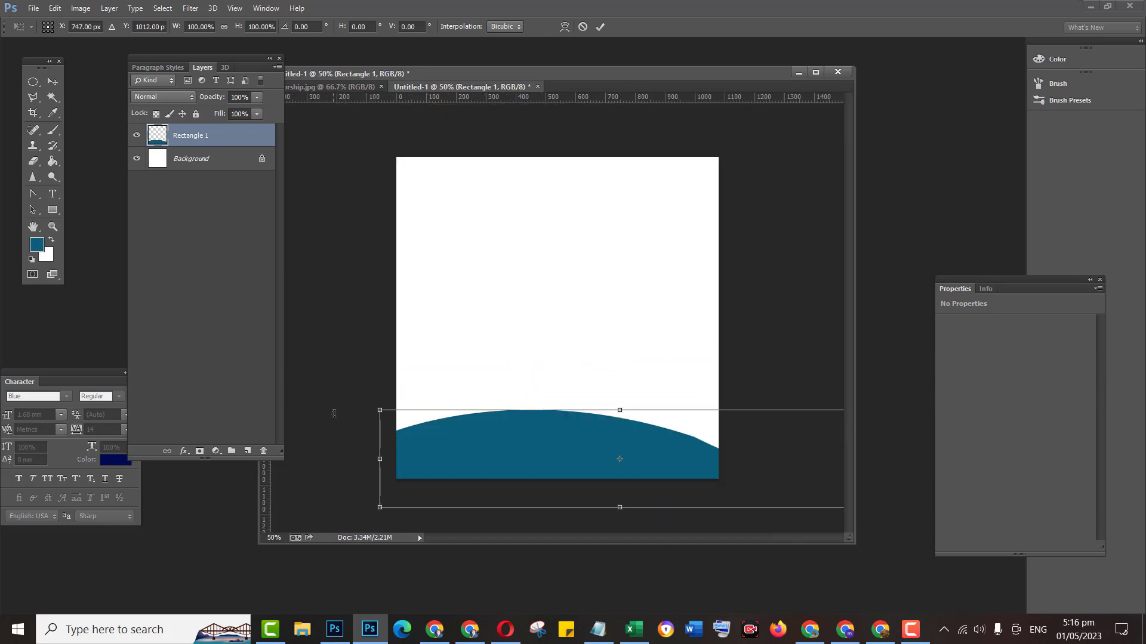
pyautogui.moveTo(339, 398); pyautogui.dragTo(336, 353)
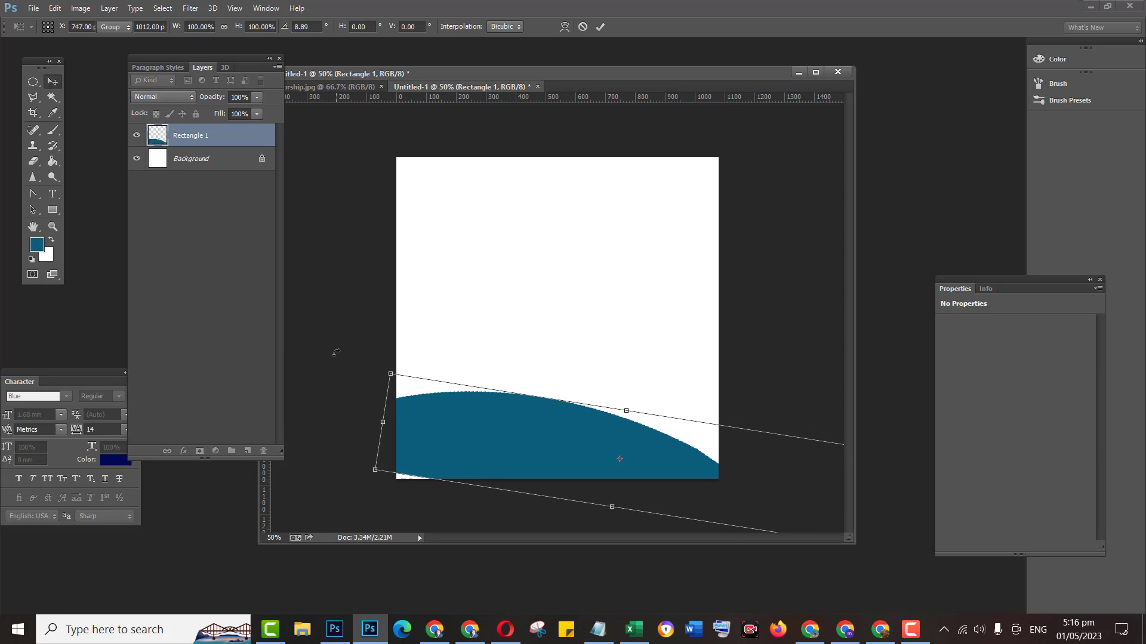
pyautogui.press('Return')
pyautogui.moveTo(493, 440); pyautogui.dragTo(438, 427)
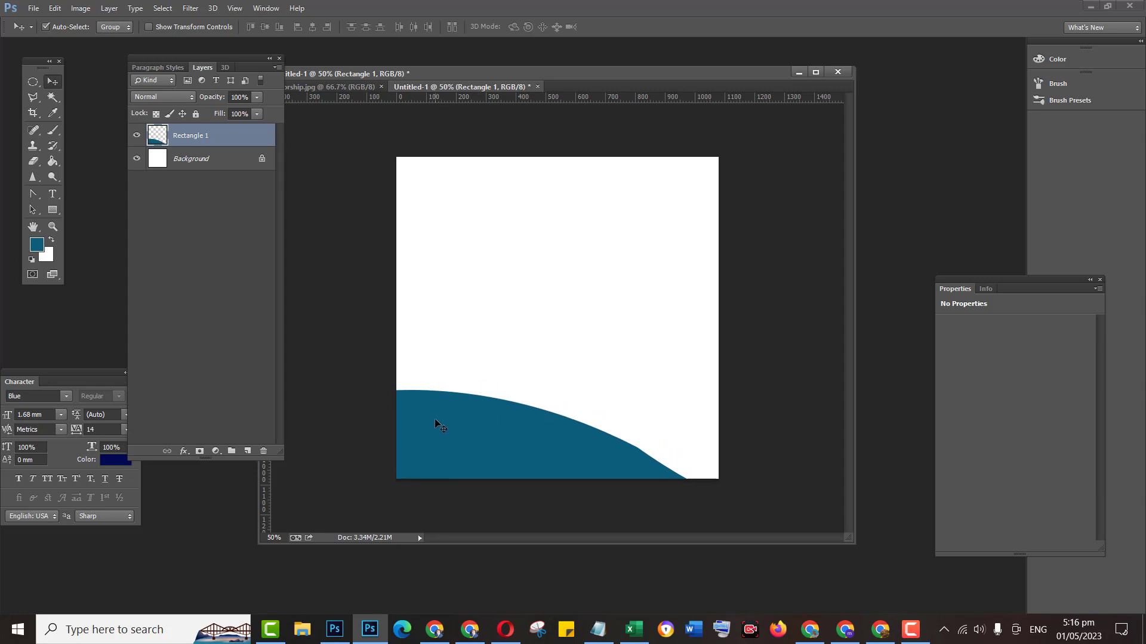
# Move the curved shape up toward the middle of the canvas and delete the Rectangle 1 layer.
pyautogui.hotkey('ctrl', '+')
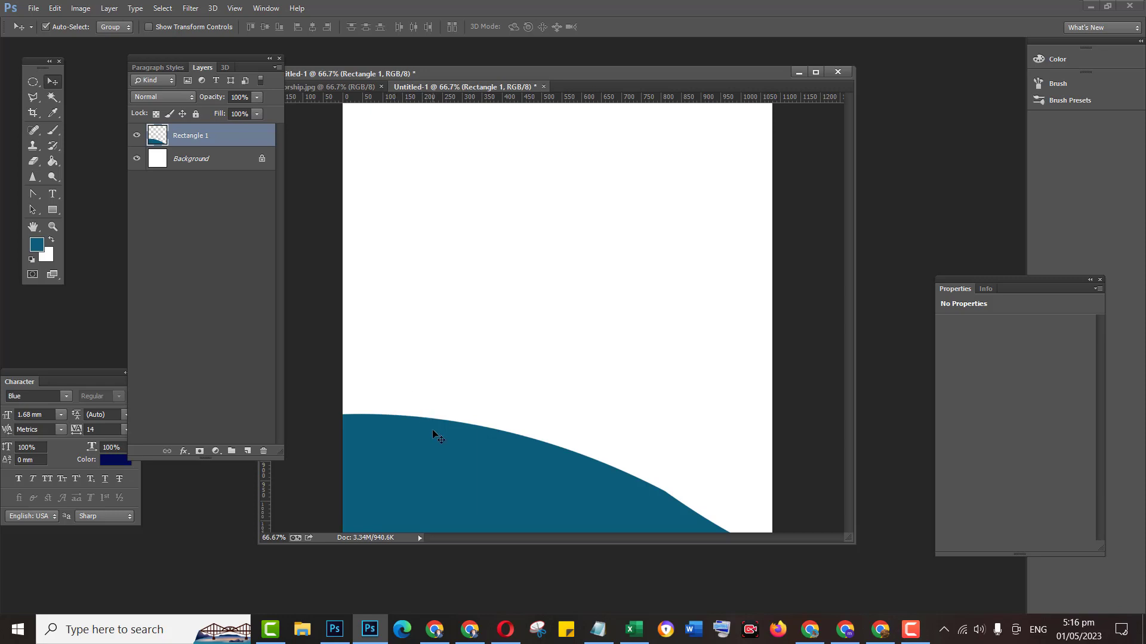
pyautogui.moveTo(427, 458); pyautogui.dragTo(485, 327)
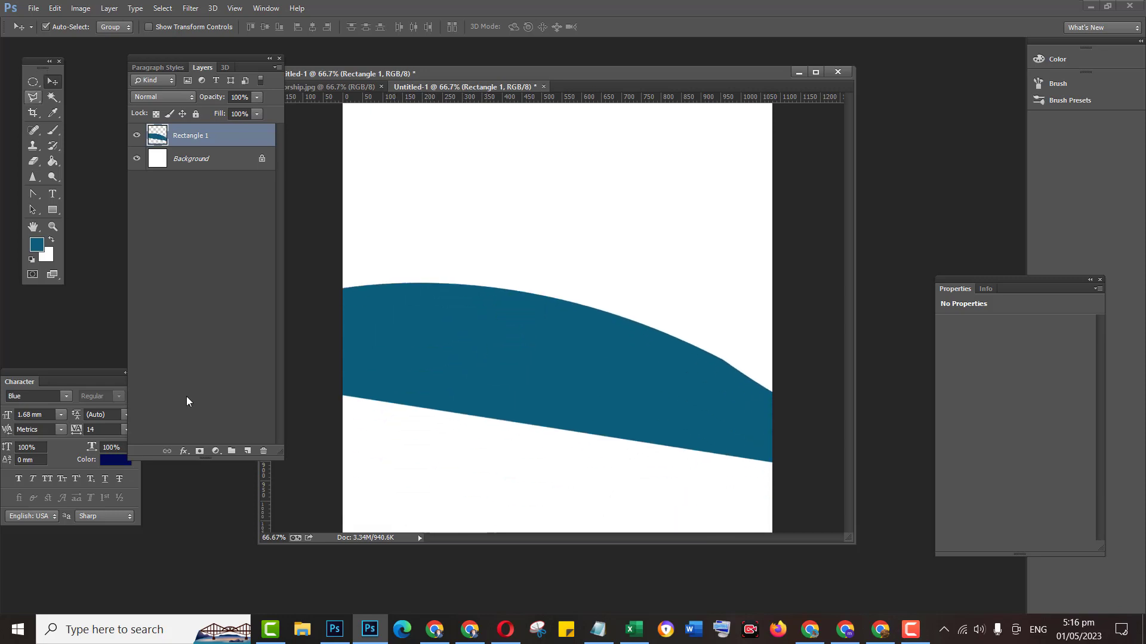
pyautogui.click(263, 451)
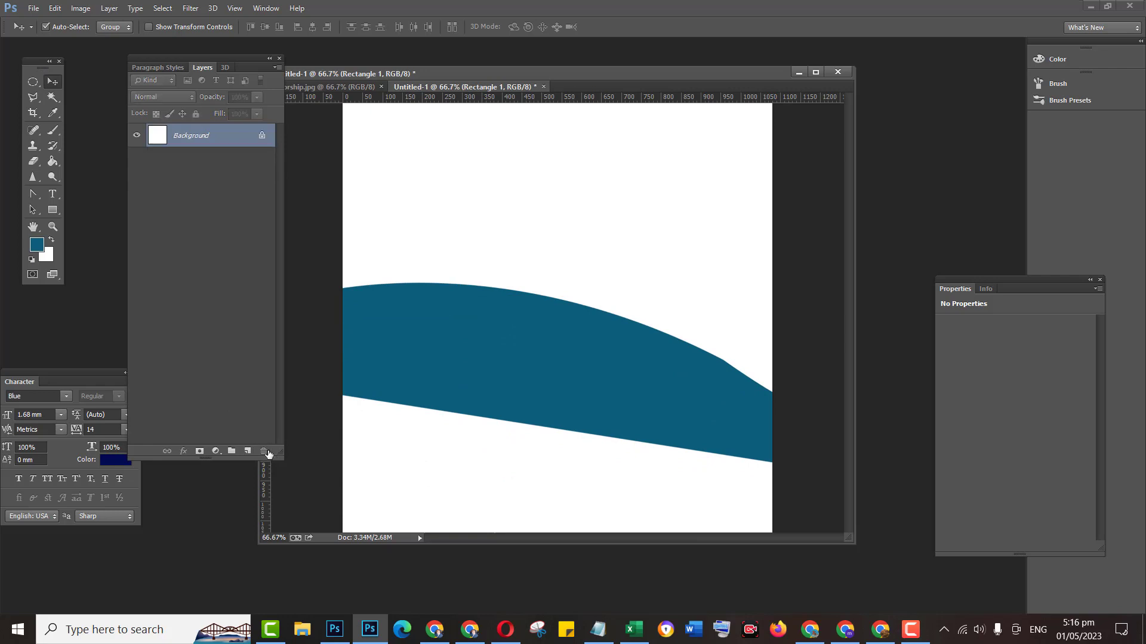
# Draw a rectangle about 1213 × 227 px across the lower canvas and curve its top edge into a wave with the Add Anchor Point tool.
pyautogui.click(52, 210)
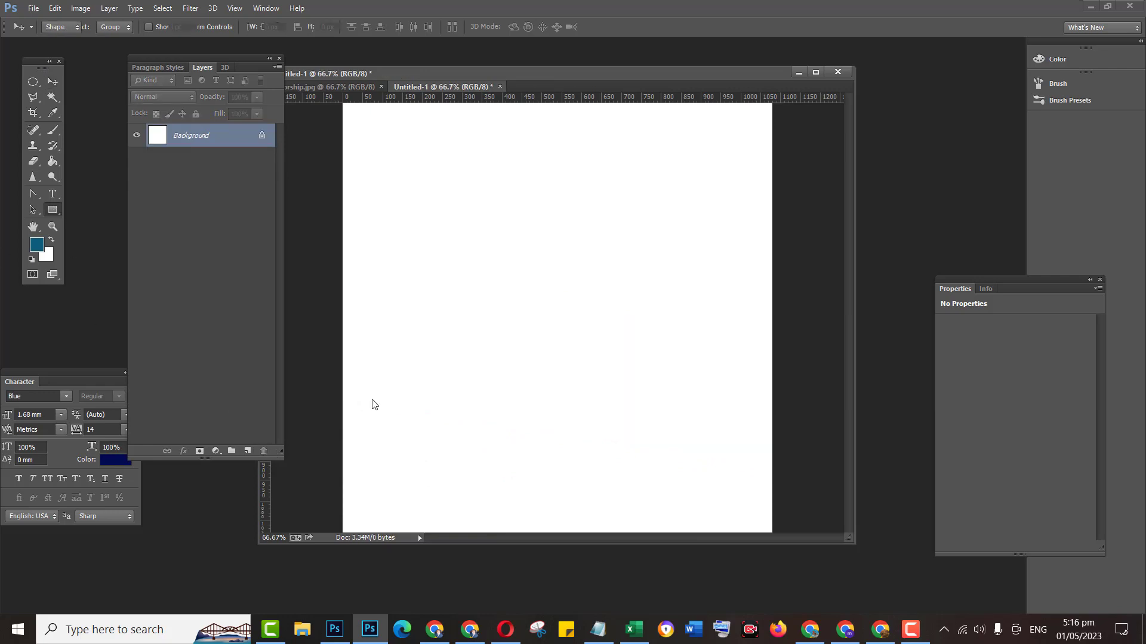
pyautogui.moveTo(314, 356); pyautogui.dragTo(797, 445)
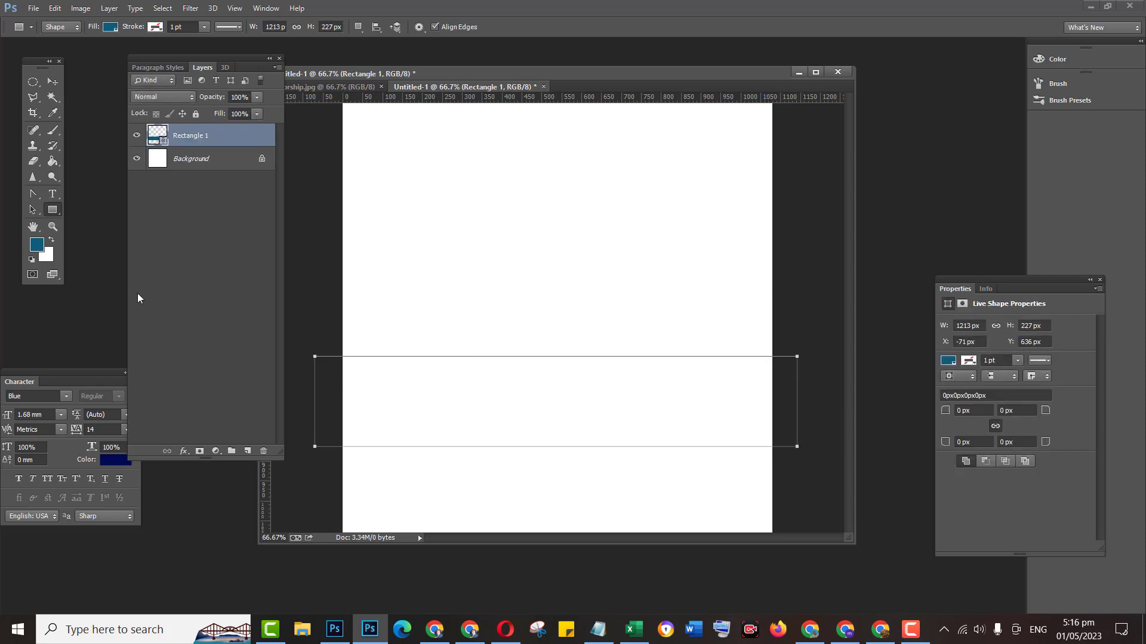
pyautogui.click(33, 194)
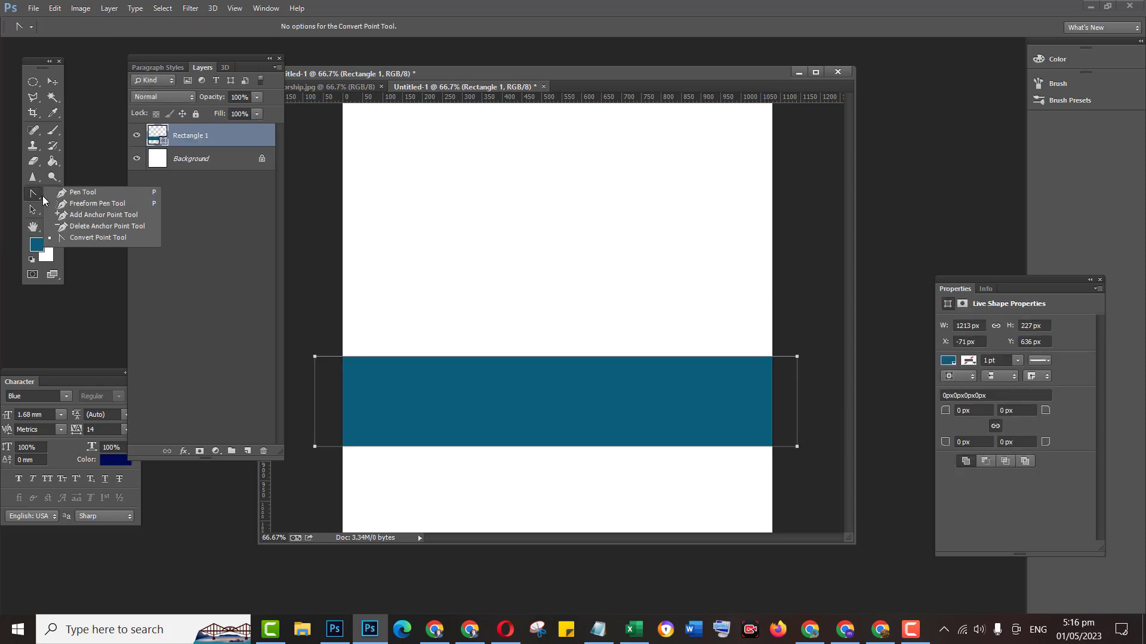
pyautogui.click(89, 215)
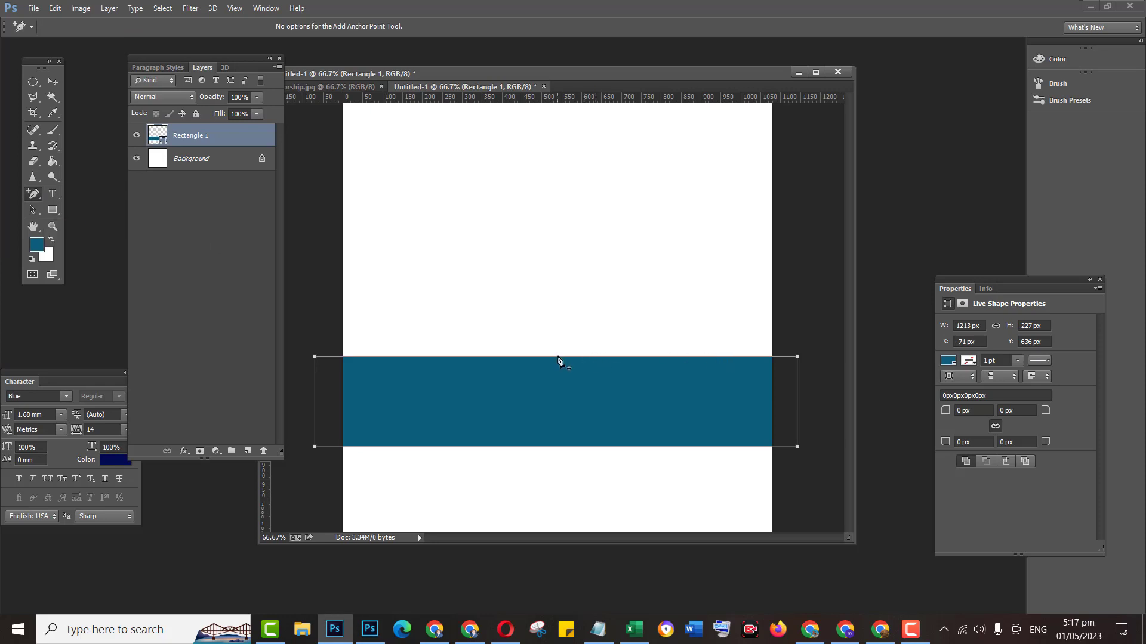
pyautogui.moveTo(558, 356); pyautogui.dragTo(703, 423)
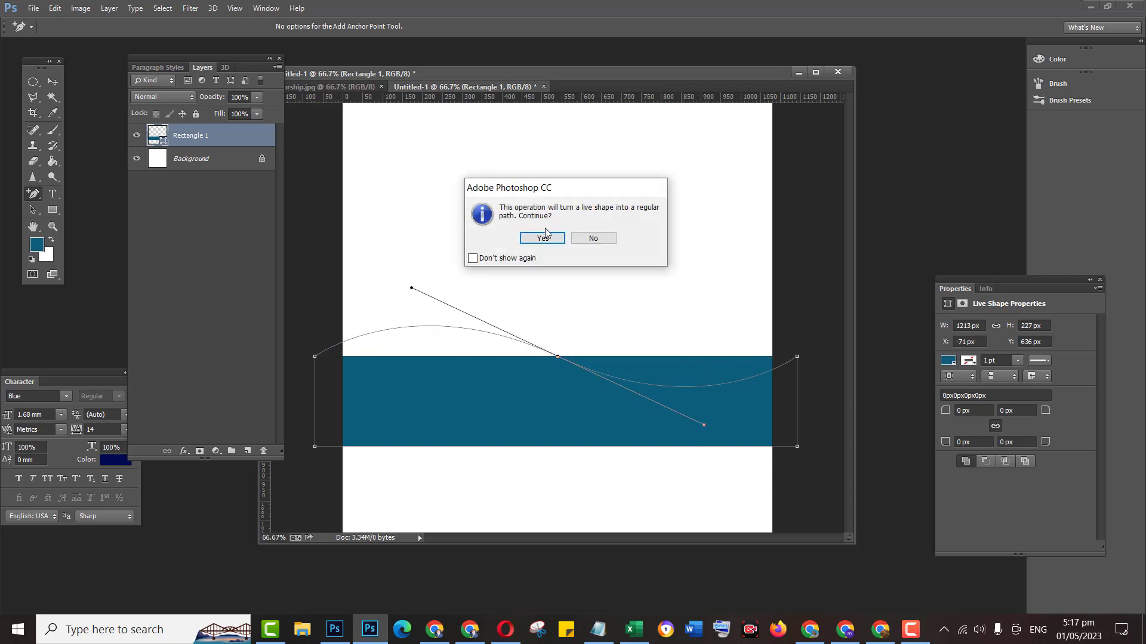
pyautogui.click(542, 237)
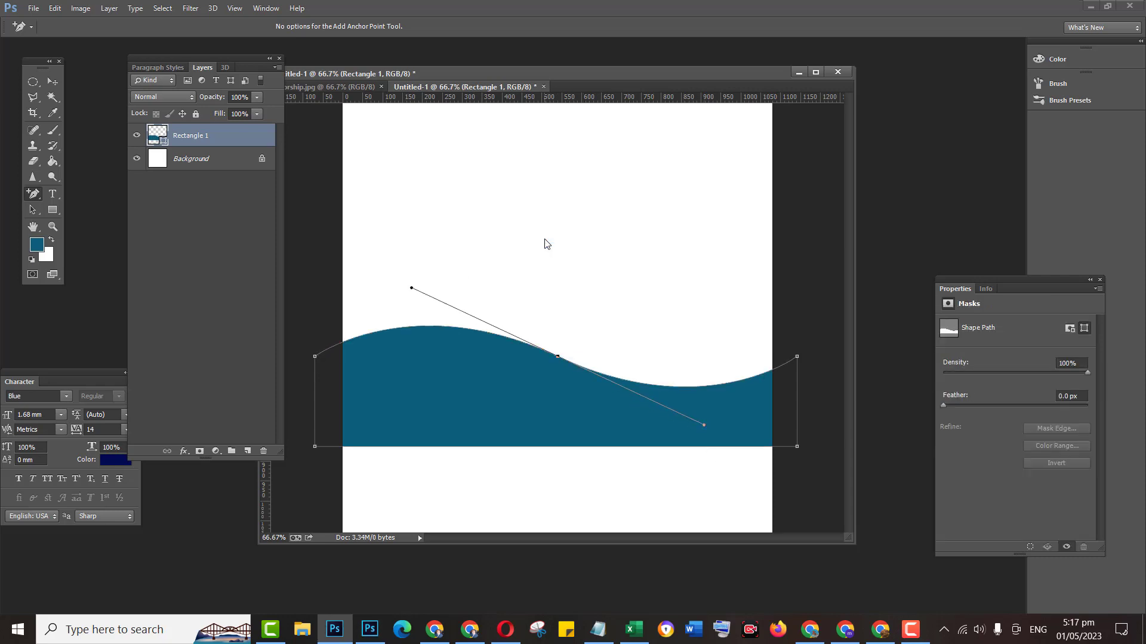
pyautogui.click(59, 80)
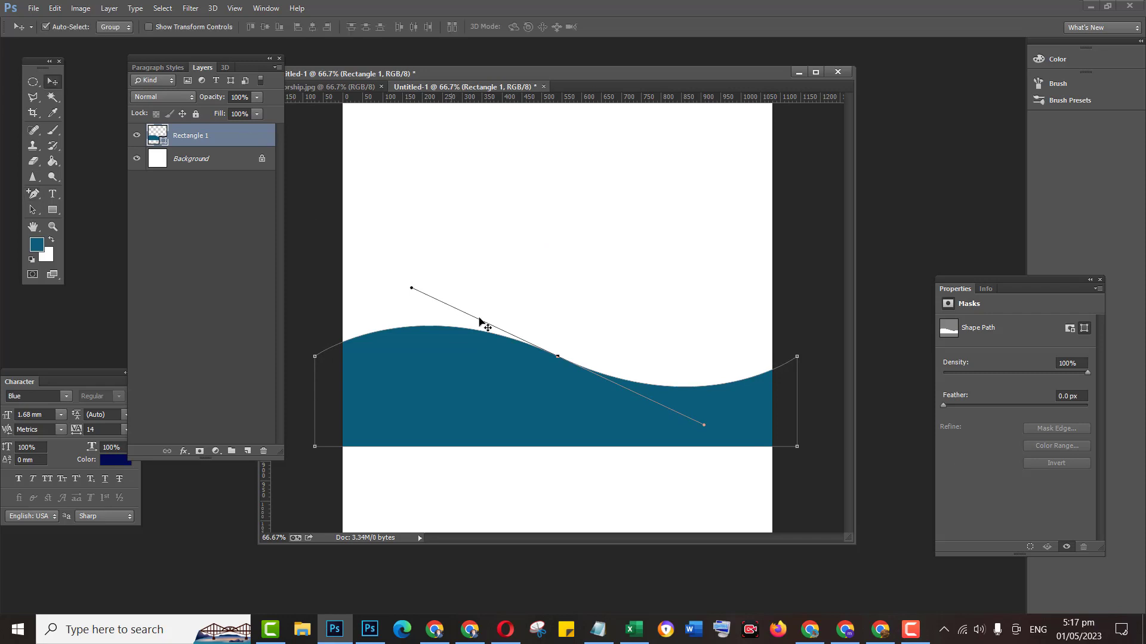
# Move the wave shape down and slightly left so it fills the canvas's bottom edge, and rasterize its Rectangle 1 layer.
pyautogui.moveTo(509, 396); pyautogui.dragTo(452, 481)
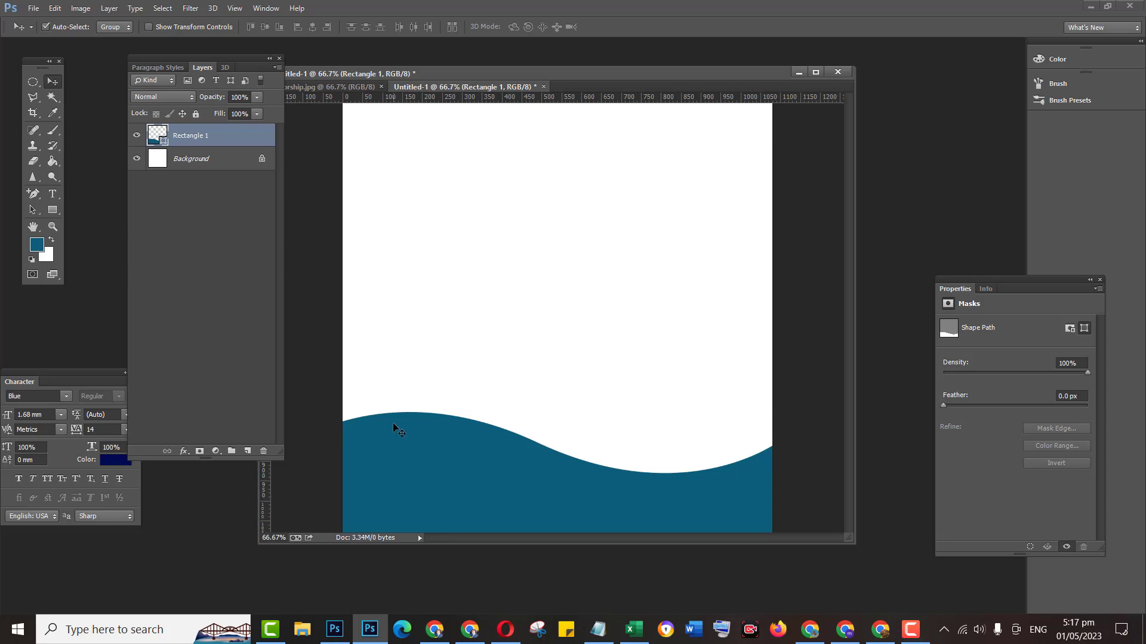
pyautogui.rightClick(220, 136)
pyautogui.click(264, 204)
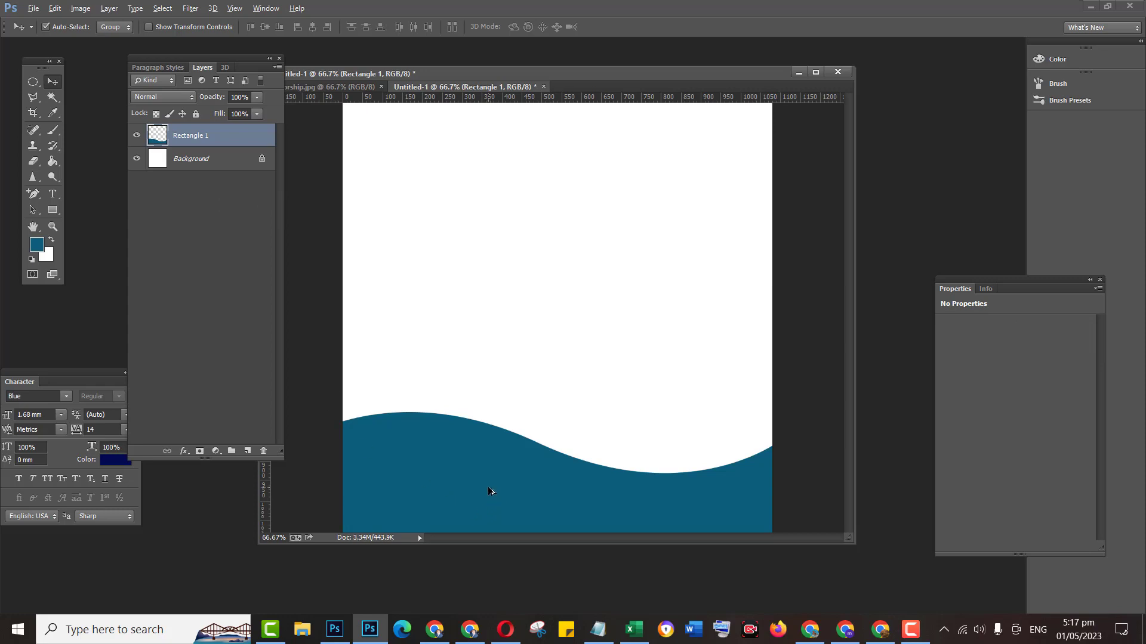
# Duplicate the Rectangle 1 wave slightly above the original and set the copy's opacity to 46%.
pyautogui.moveTo(488, 491); pyautogui.dragTo(489, 482)
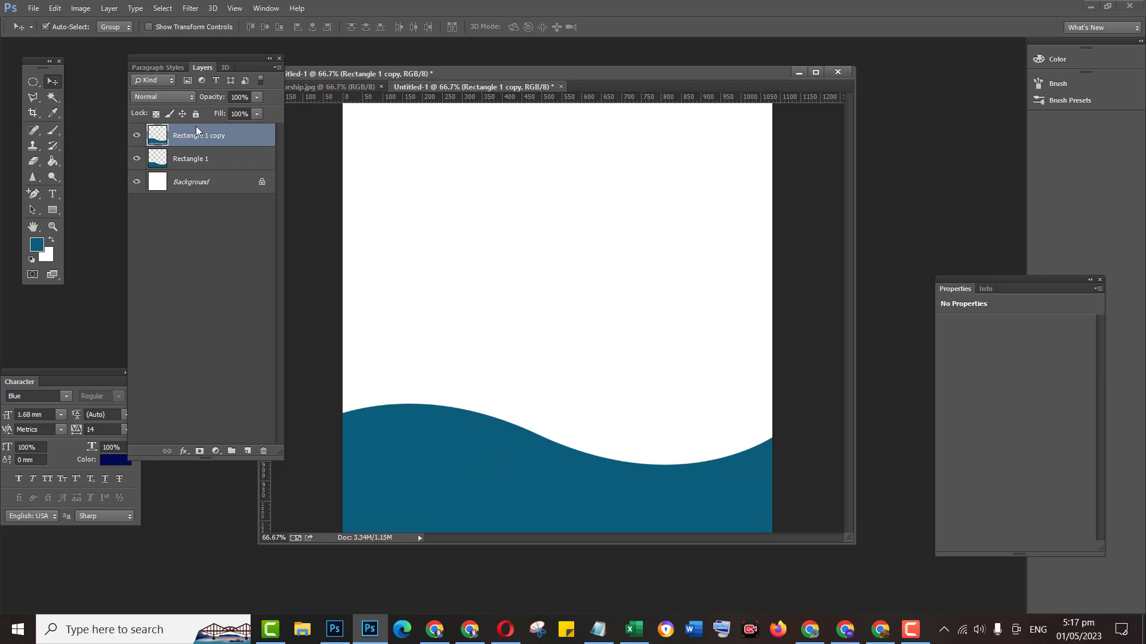
pyautogui.click(257, 97)
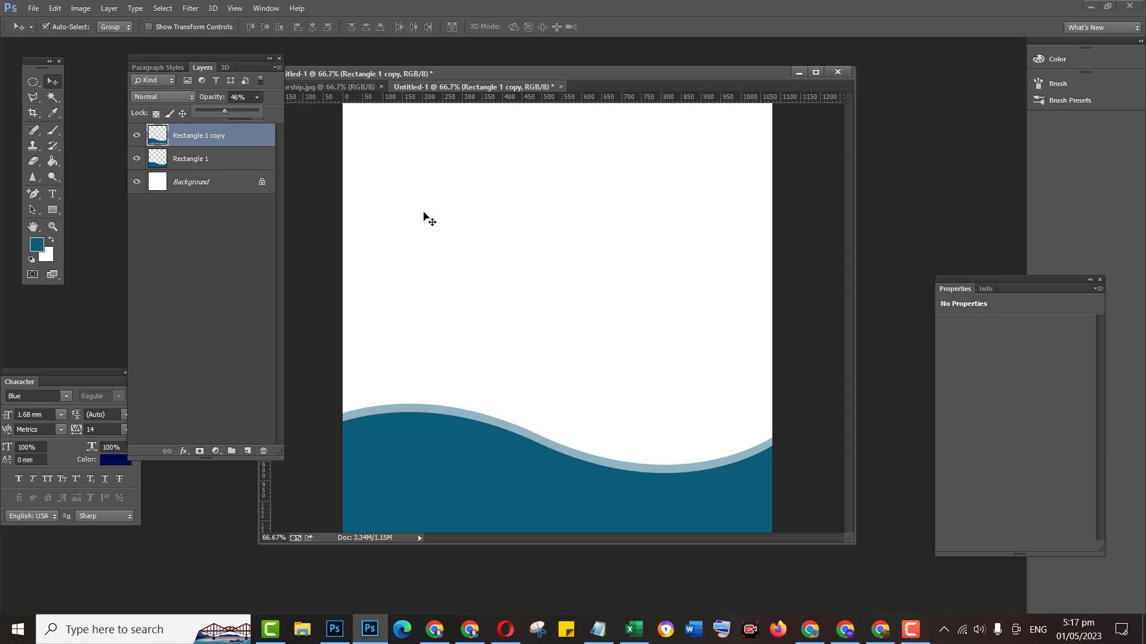
# Rotate the translucent wave copy slightly clockwise so its left side rises above the original and its right side drops behind it.
pyautogui.hotkey('ctrl', 't')
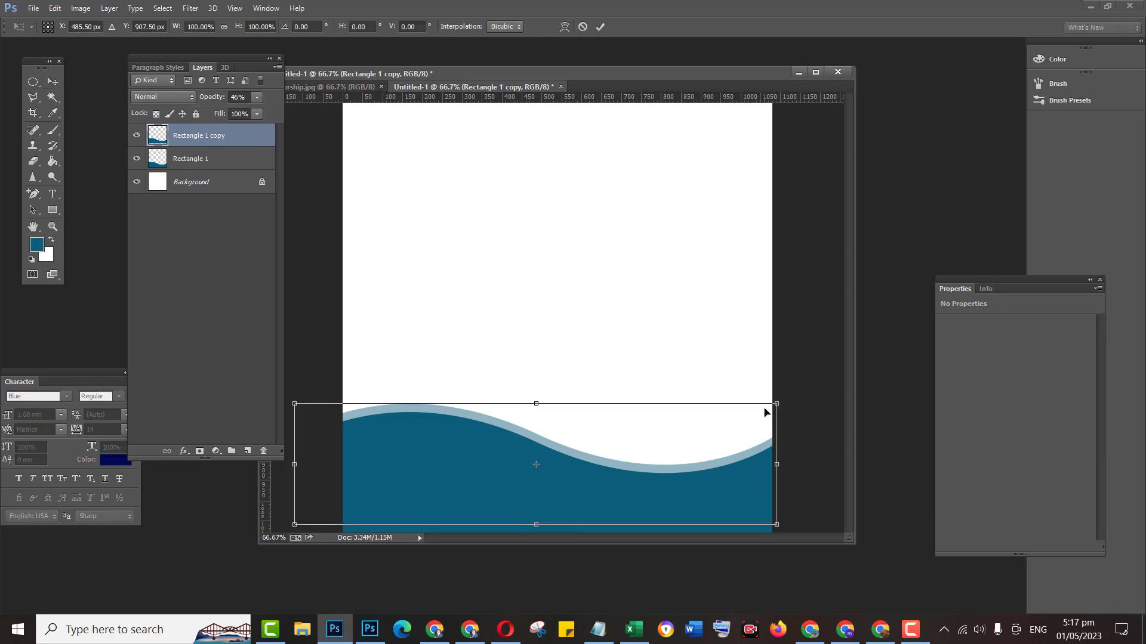
pyautogui.moveTo(800, 440); pyautogui.dragTo(805, 458)
pyautogui.press('Return')
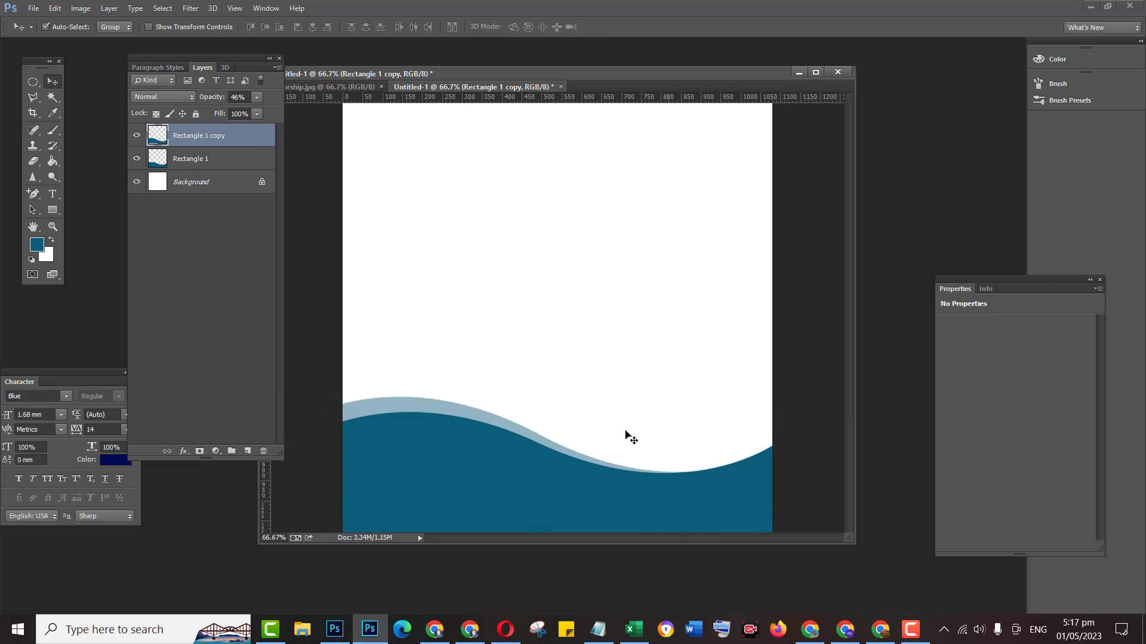